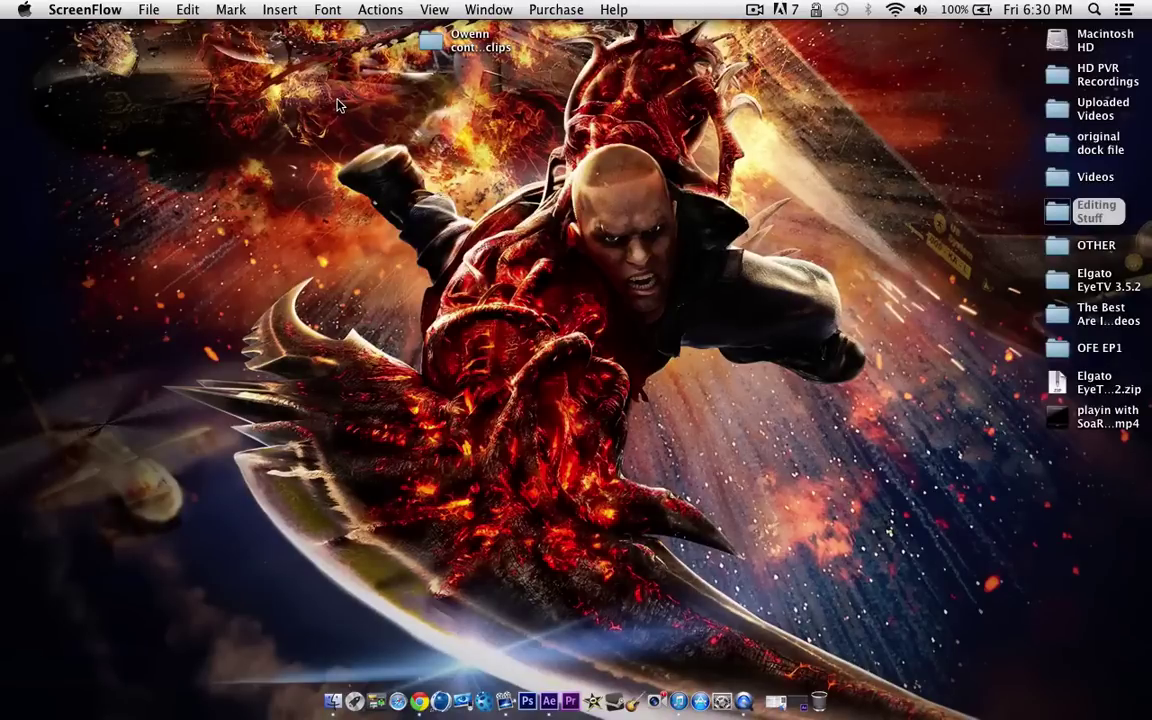
Switch to Chrome and look over the Chaotic Clan channel's video feed on YouTube.
key(super+Tab)
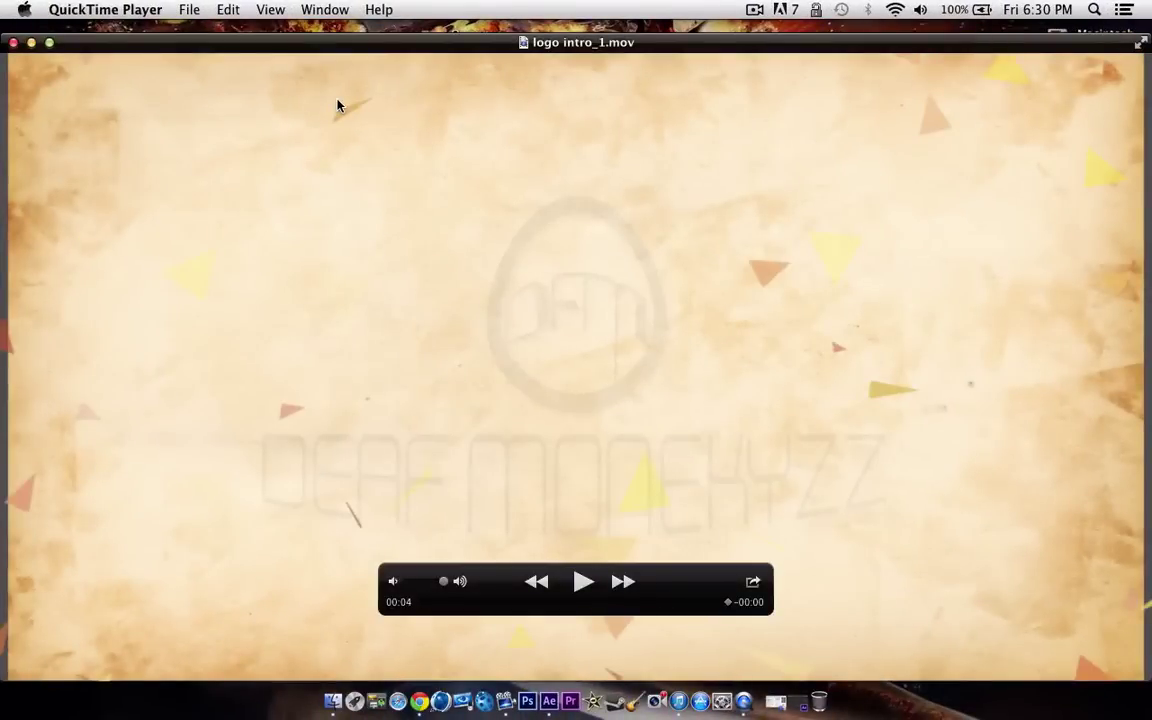
key(super+q)
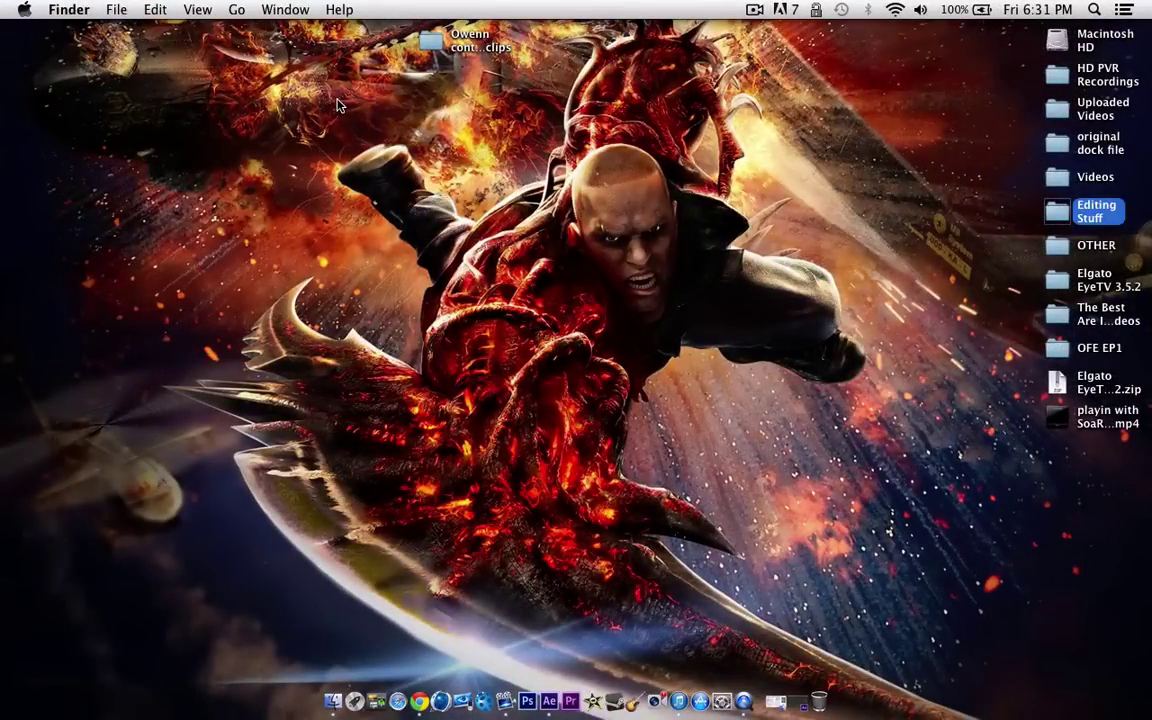
click(338, 104)
key(ctrl+Right)
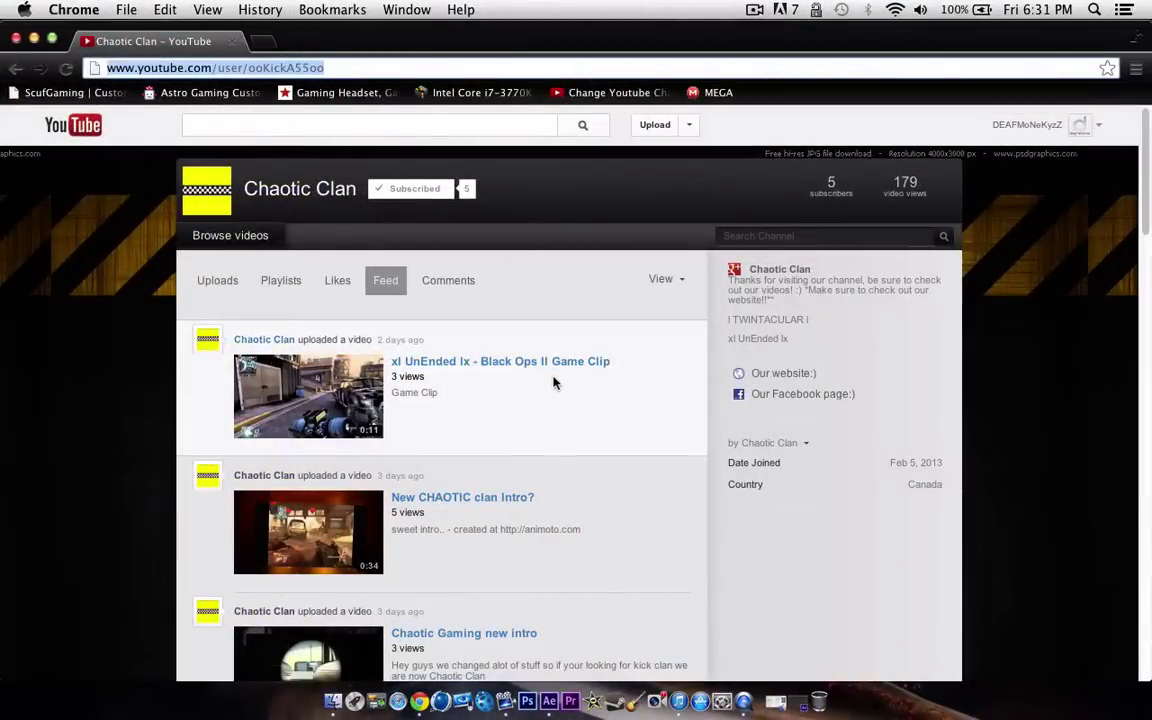
scroll(540, 262, down, 2)
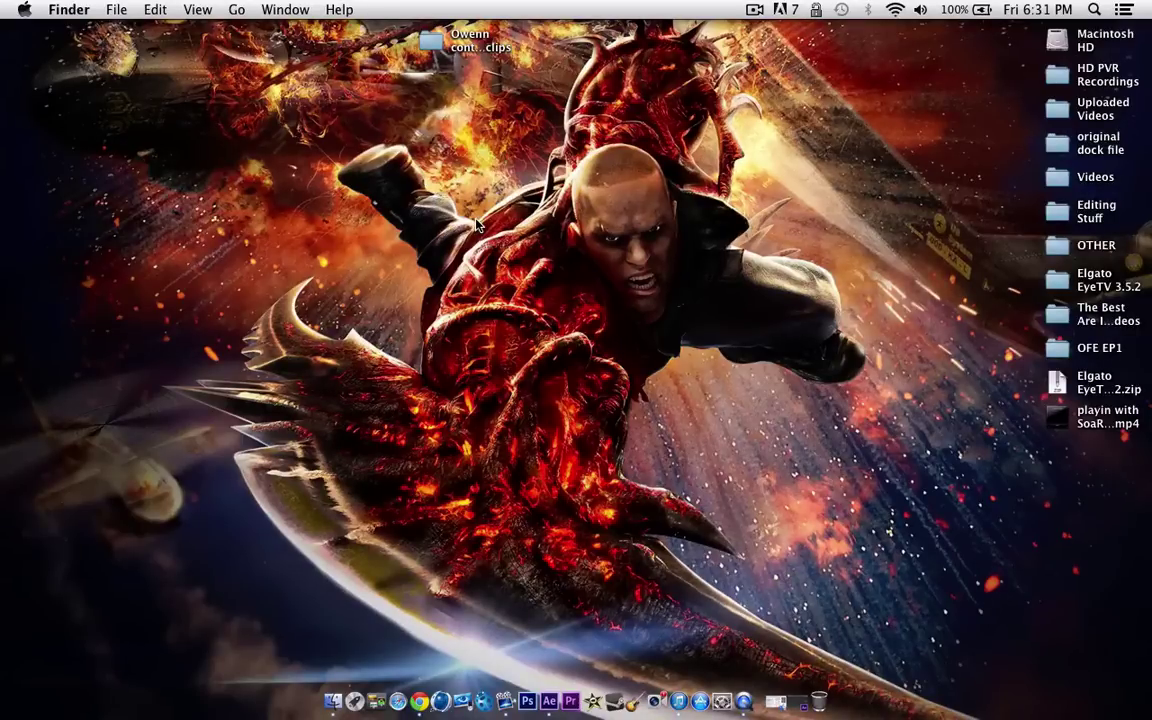
Switch to QuickTime Player and play the logo intro_1.mov clip.
key(ctrl+Right)
key(ctrl+Left)
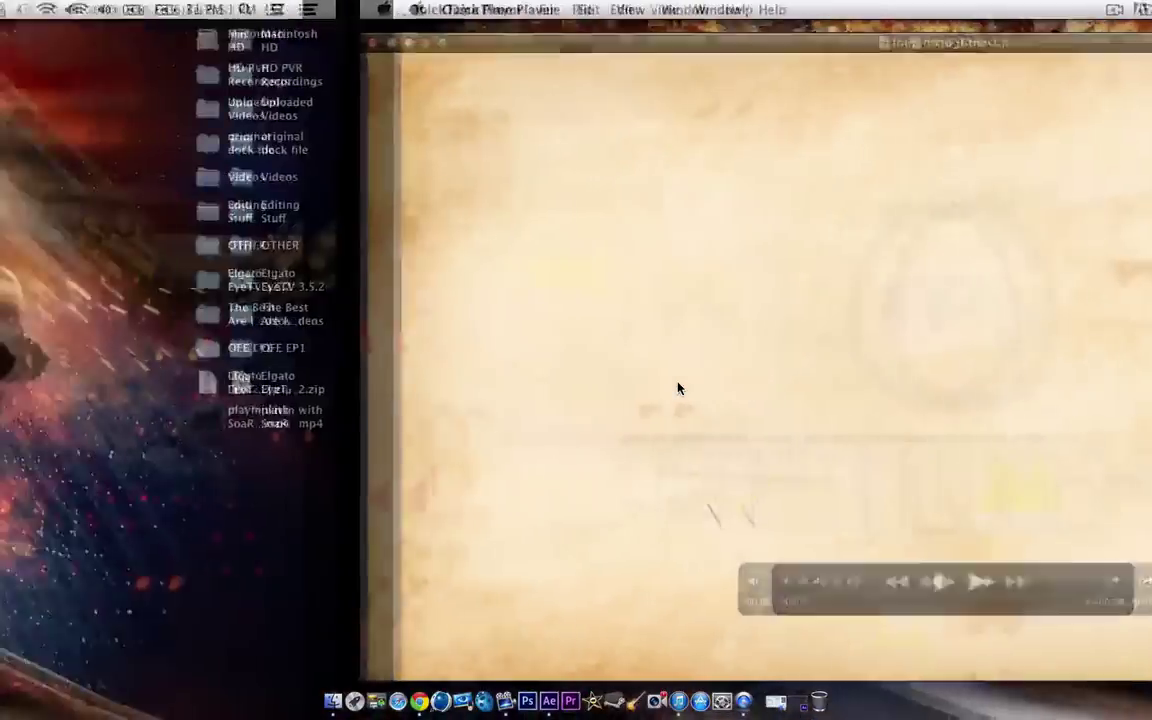
click(677, 387)
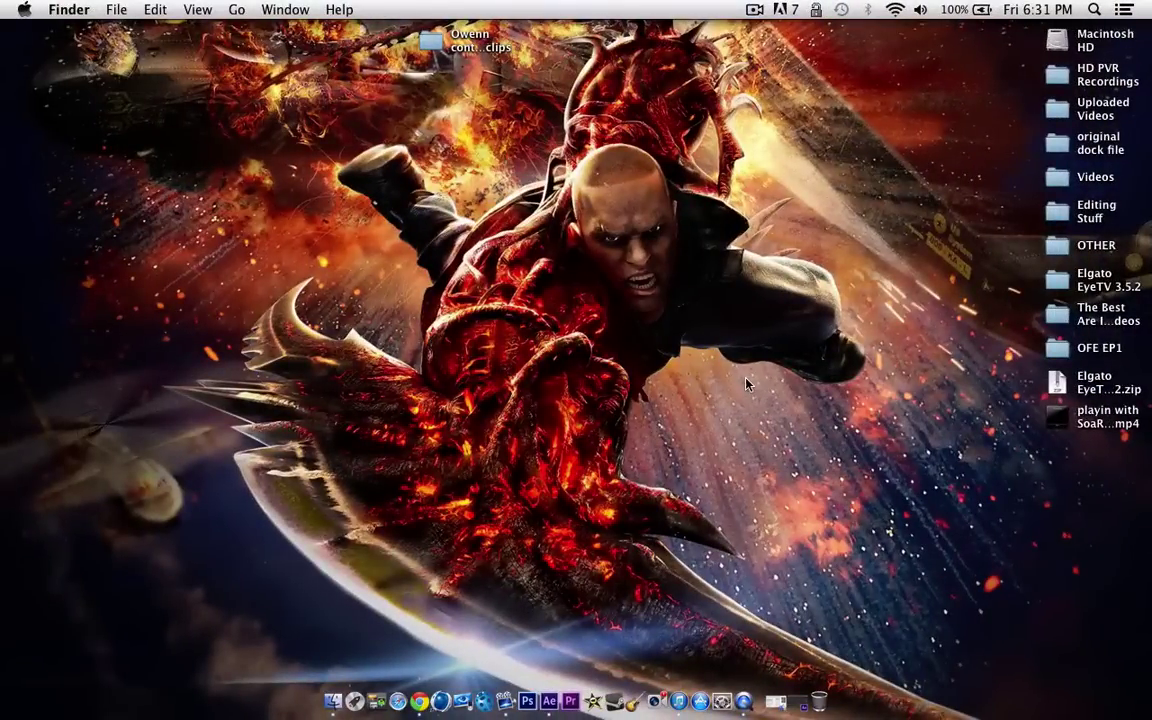
key(ctrl+Right)
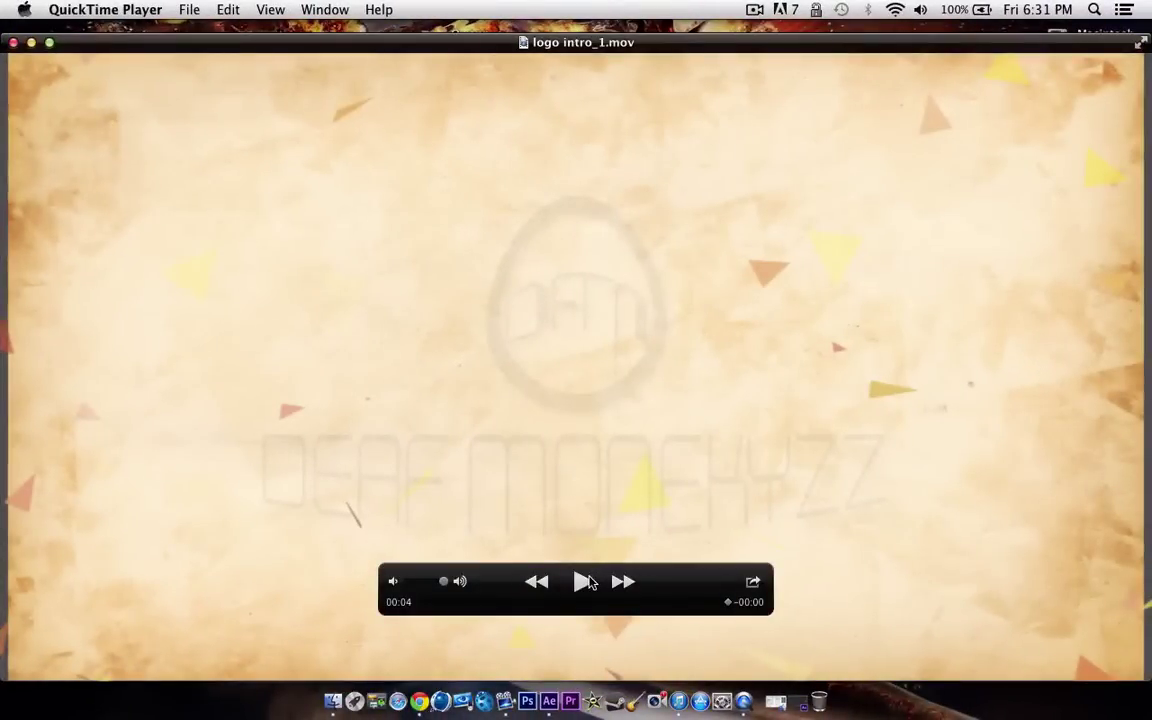
click(584, 582)
click(581, 583)
click(580, 586)
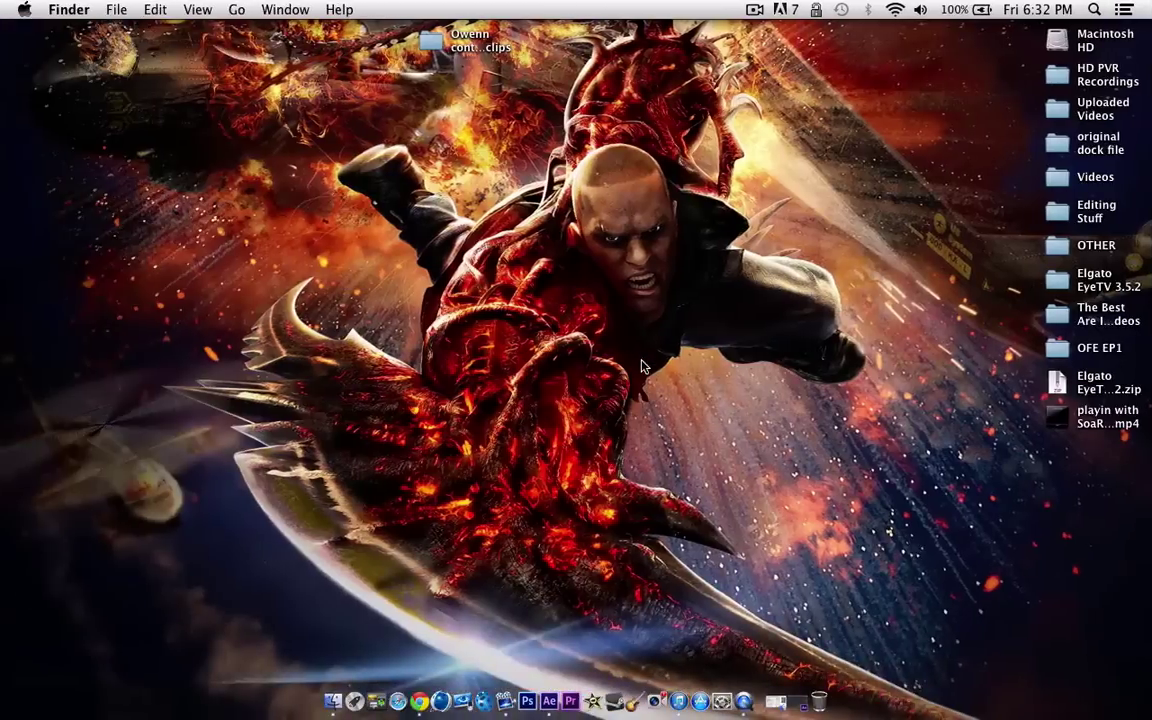
Create a new 1280 x 720 composition at 59.94 fps in After Effects and switch to the Standard workspace.
click(540, 690)
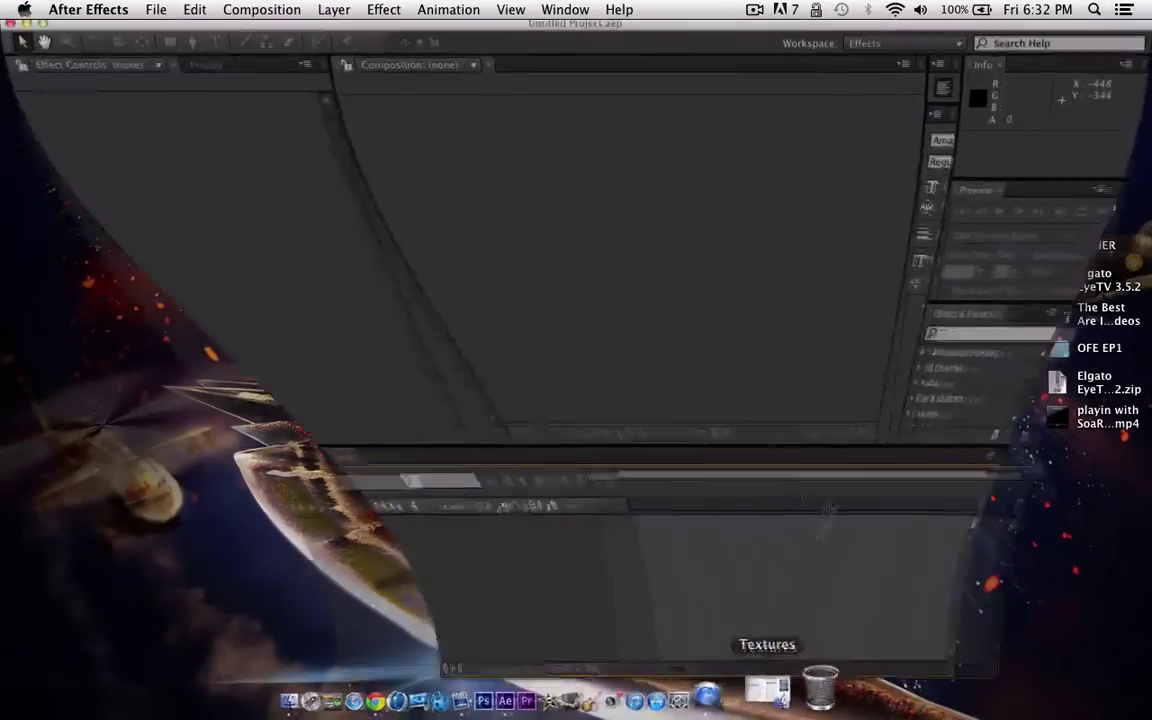
click(46, 168)
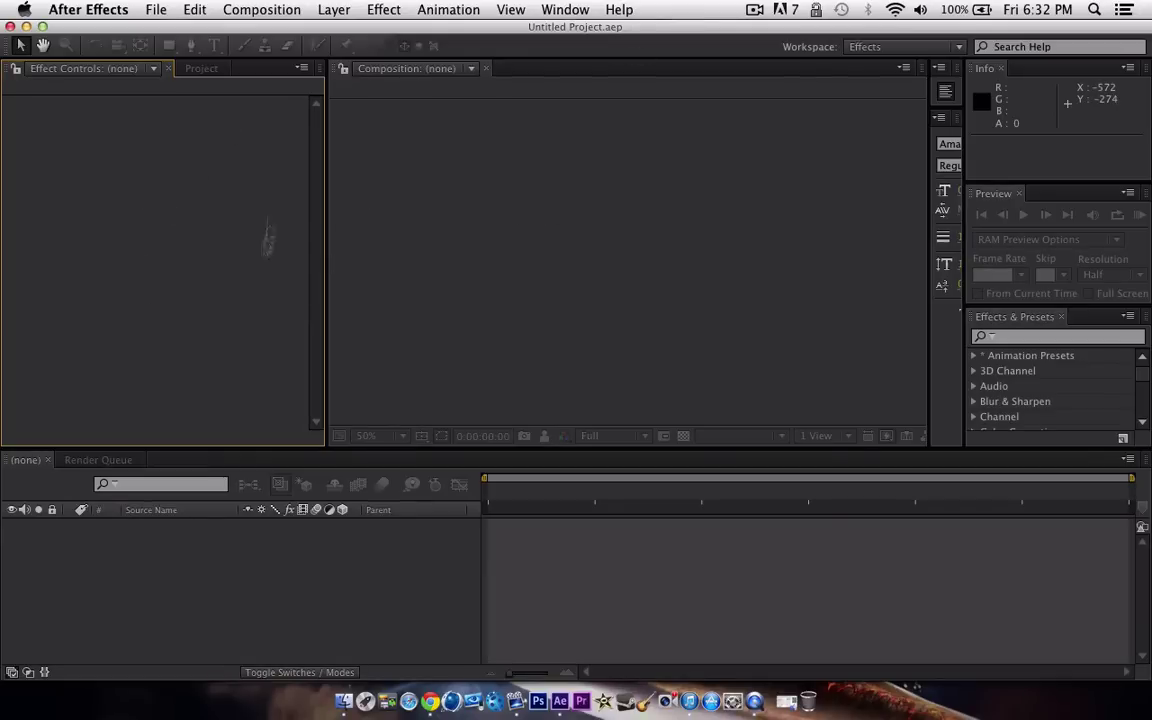
click(262, 10)
click(280, 28)
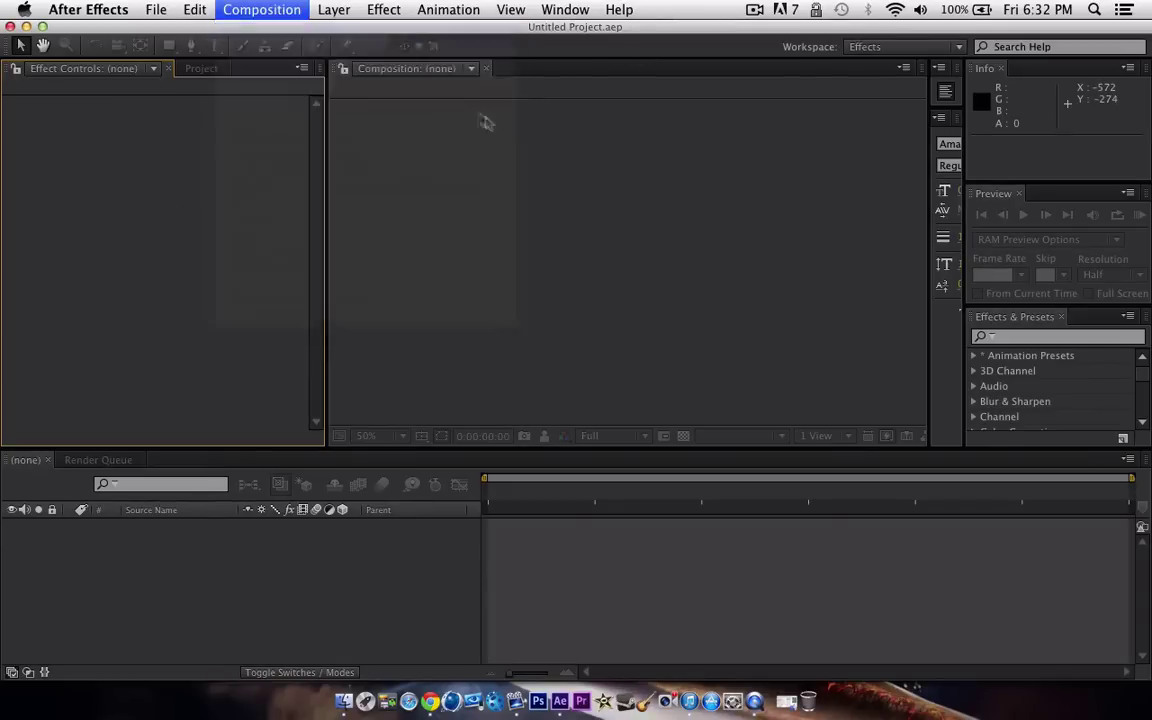
click(825, 516)
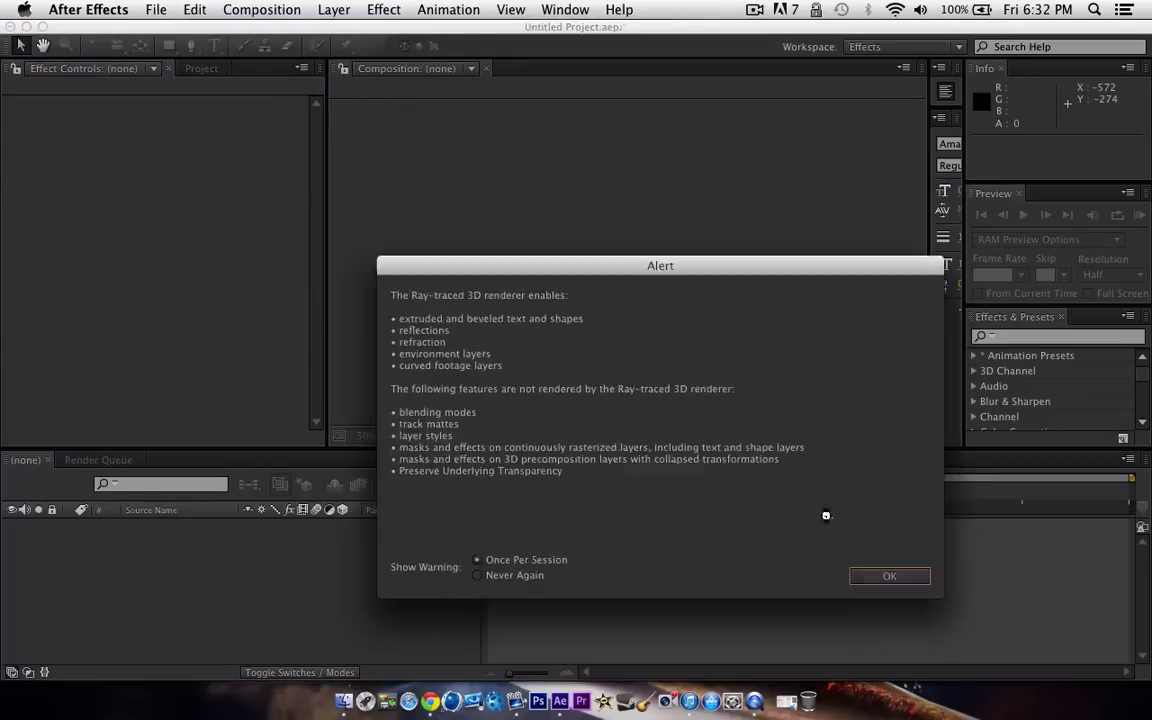
click(887, 577)
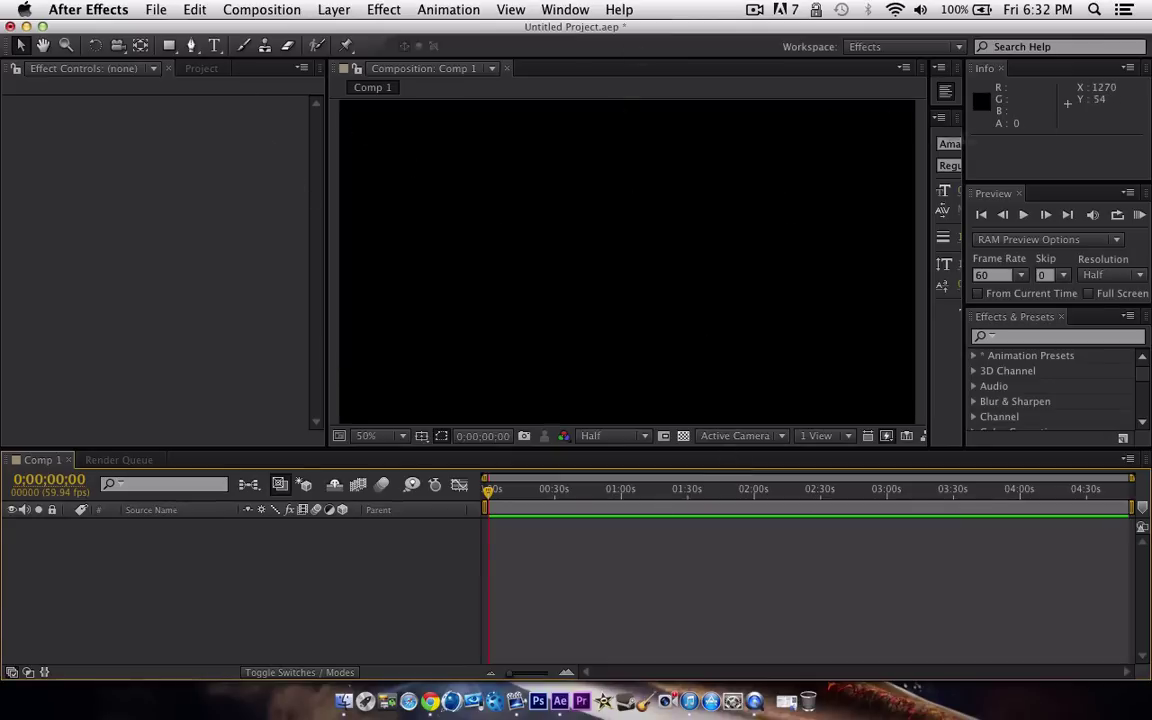
click(959, 48)
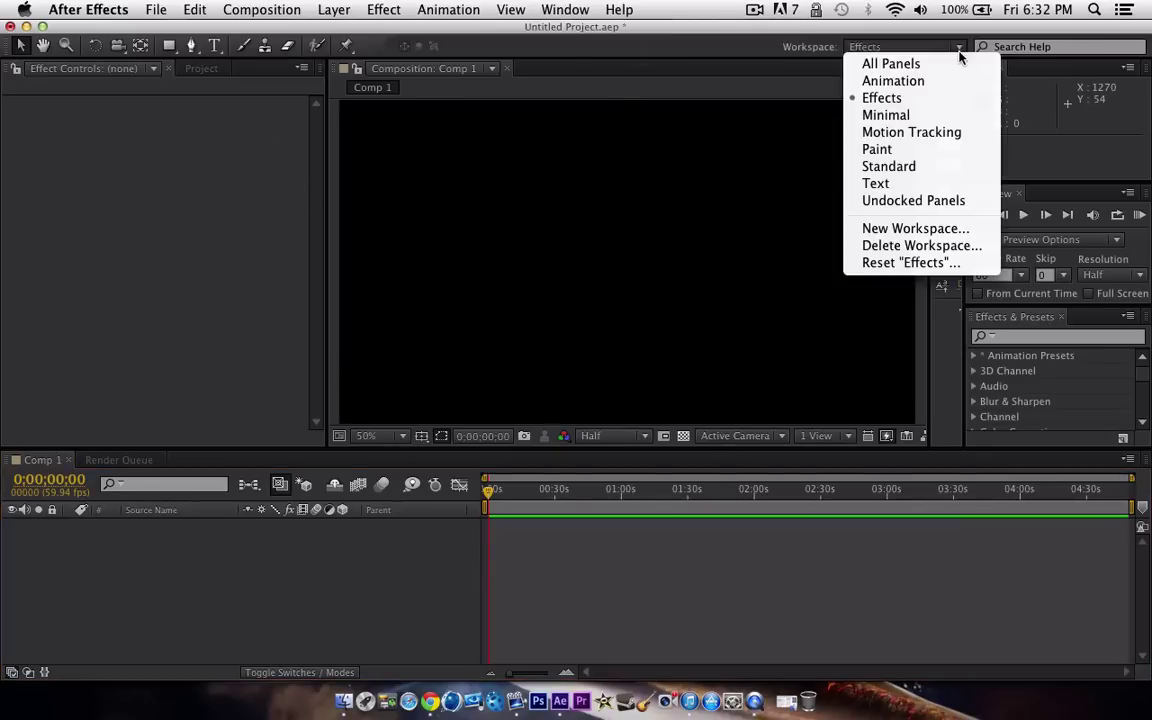
click(905, 168)
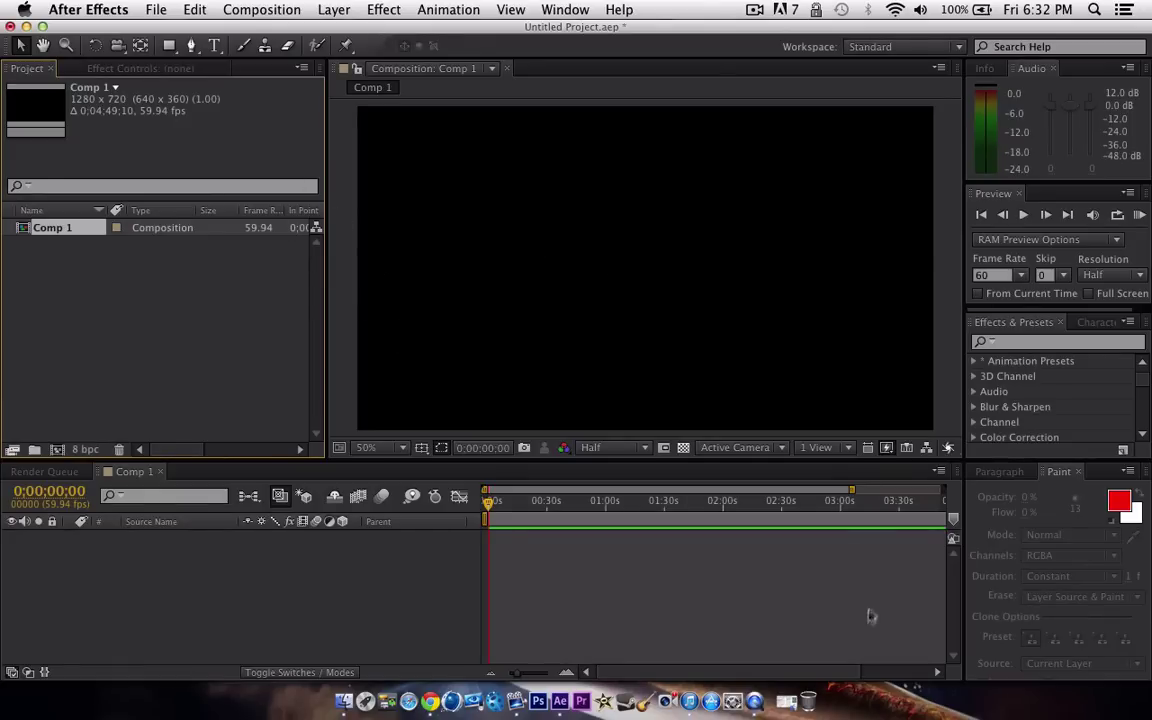
Import texture_10_by_night_fate_stock.jpg from the Textures folder into the After Effects project.
click(785, 701)
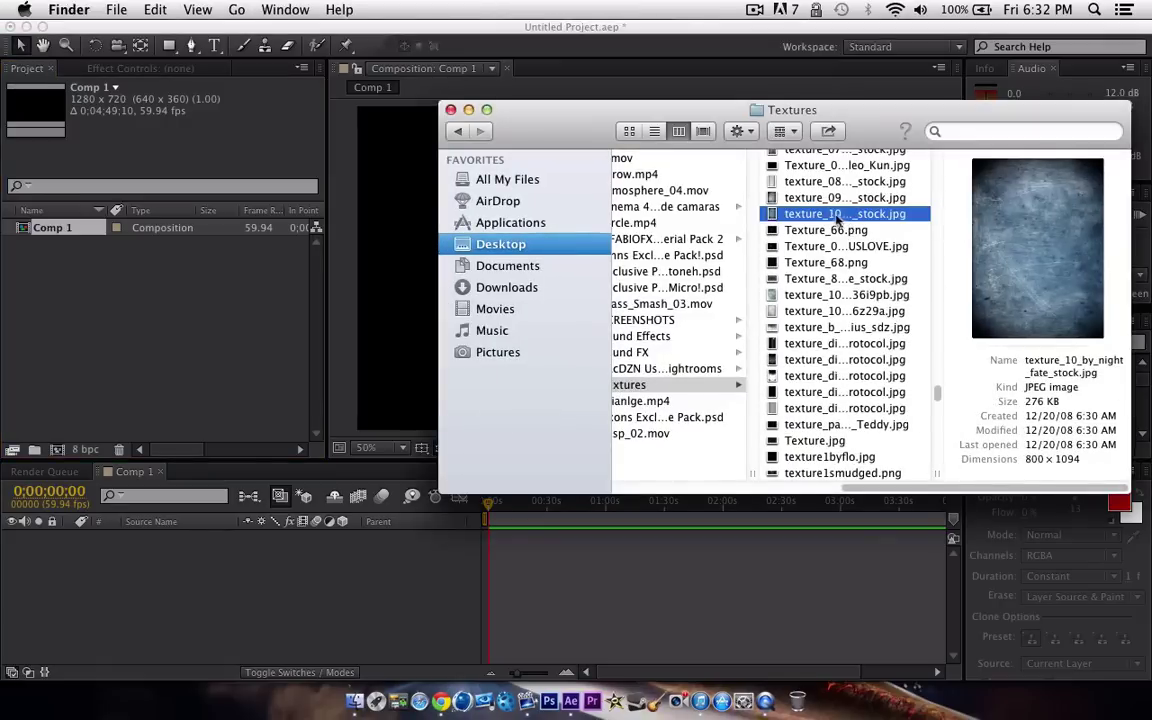
drag(812, 218, 190, 275)
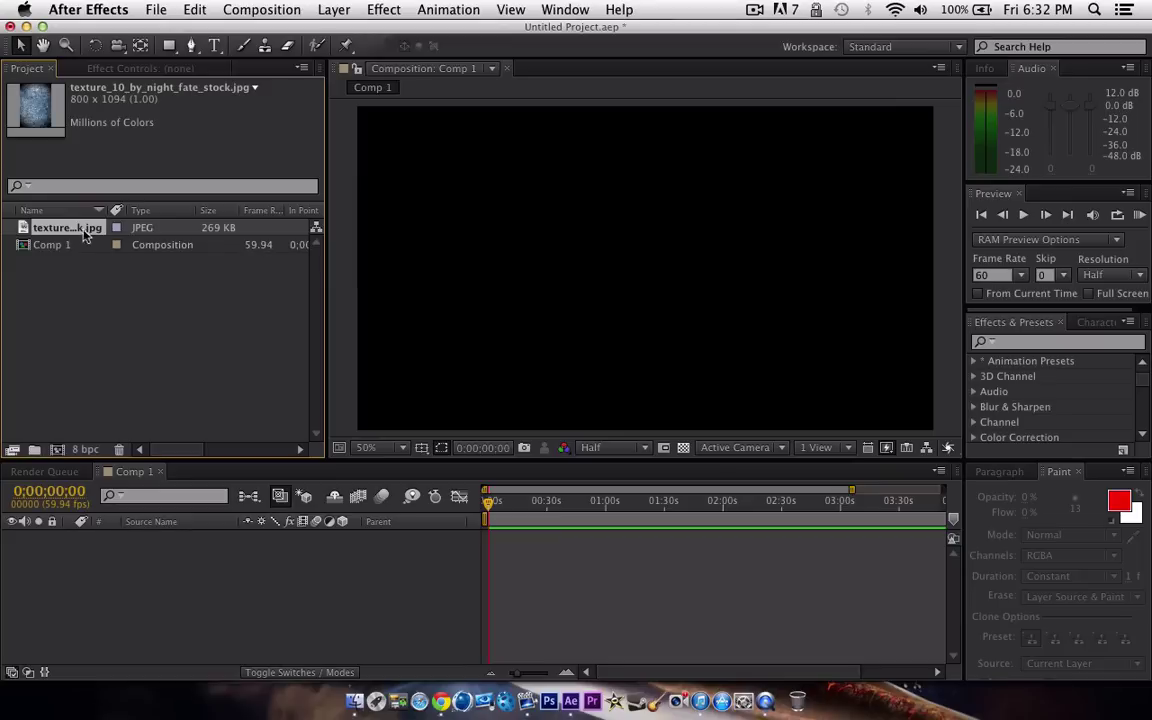
drag(72, 226, 672, 308)
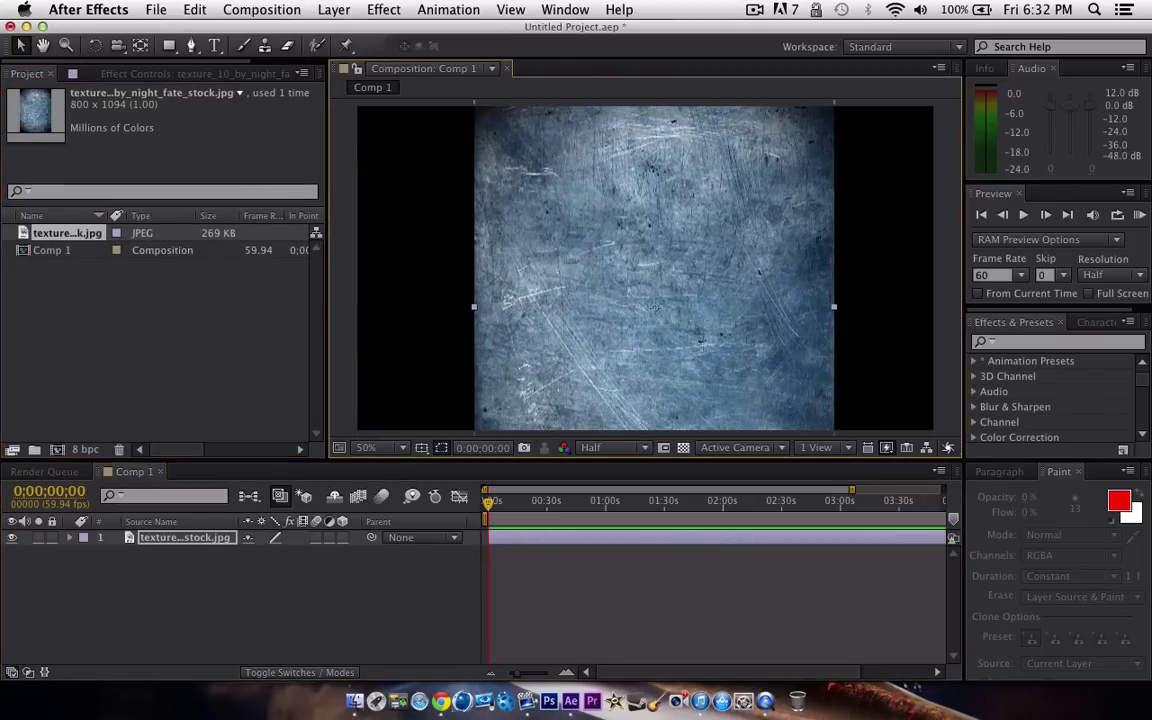
drag(588, 254, 455, 268)
key(Delete)
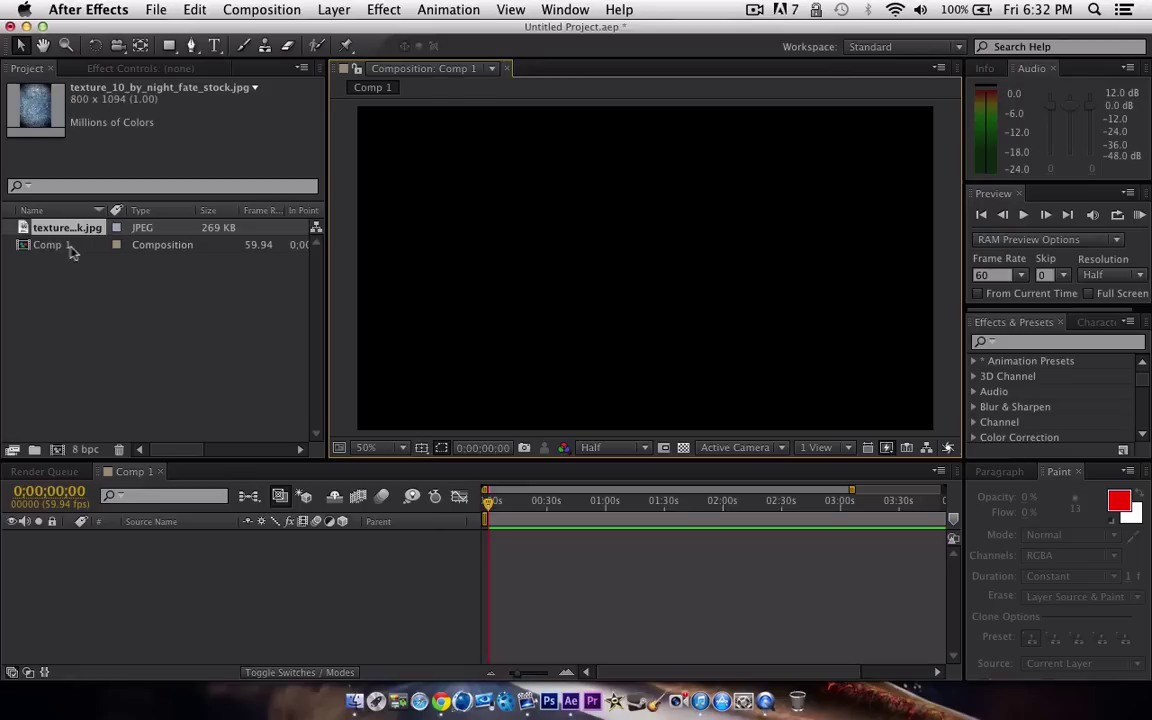
Add the texture image to the Comp 1 timeline and resize it to span the full width of the frame.
drag(72, 229, 162, 590)
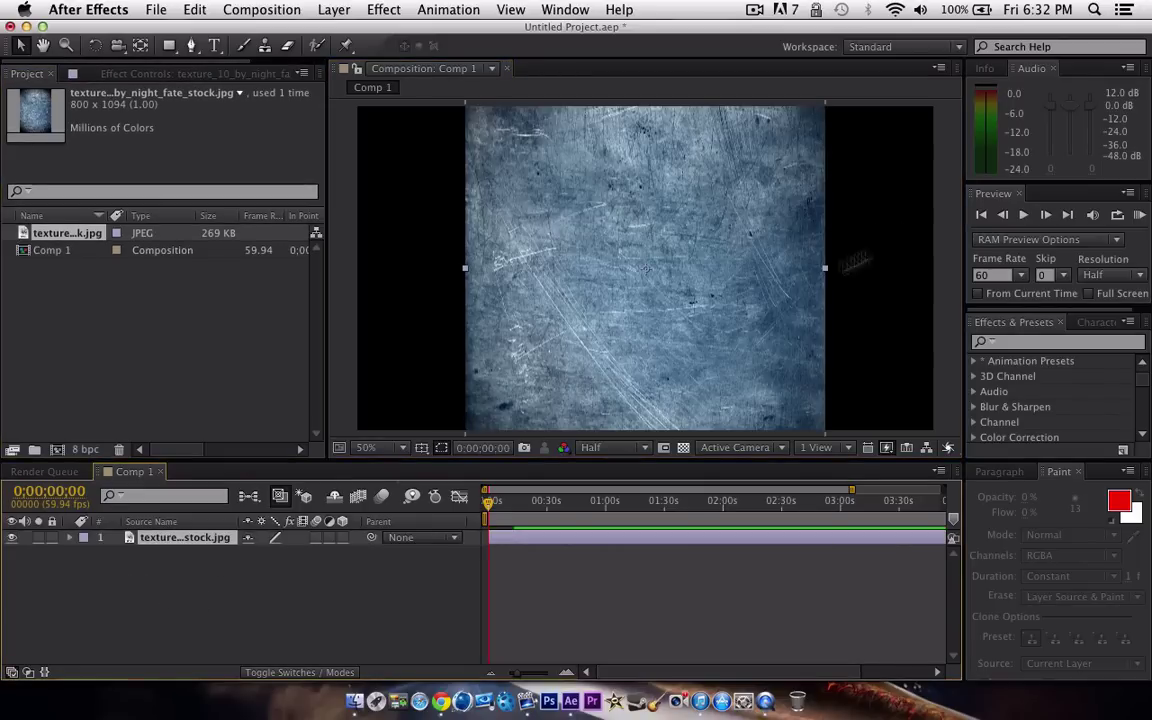
drag(825, 268, 925, 277)
key(super+alt+f)
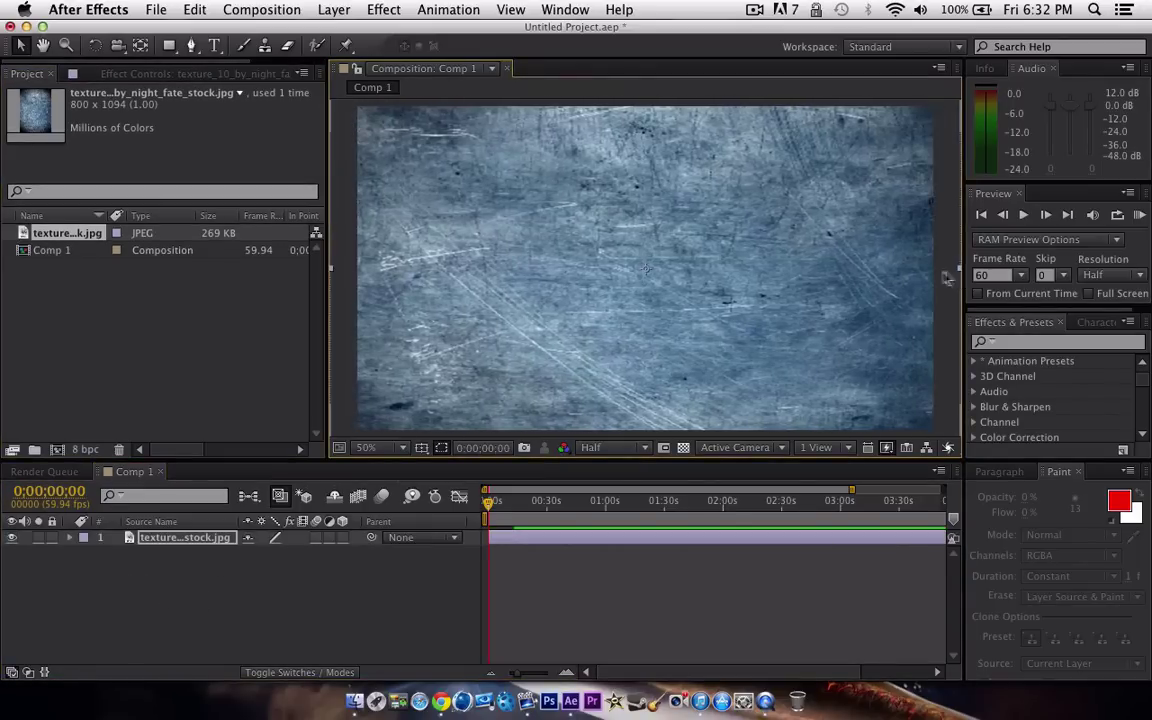
click(245, 578)
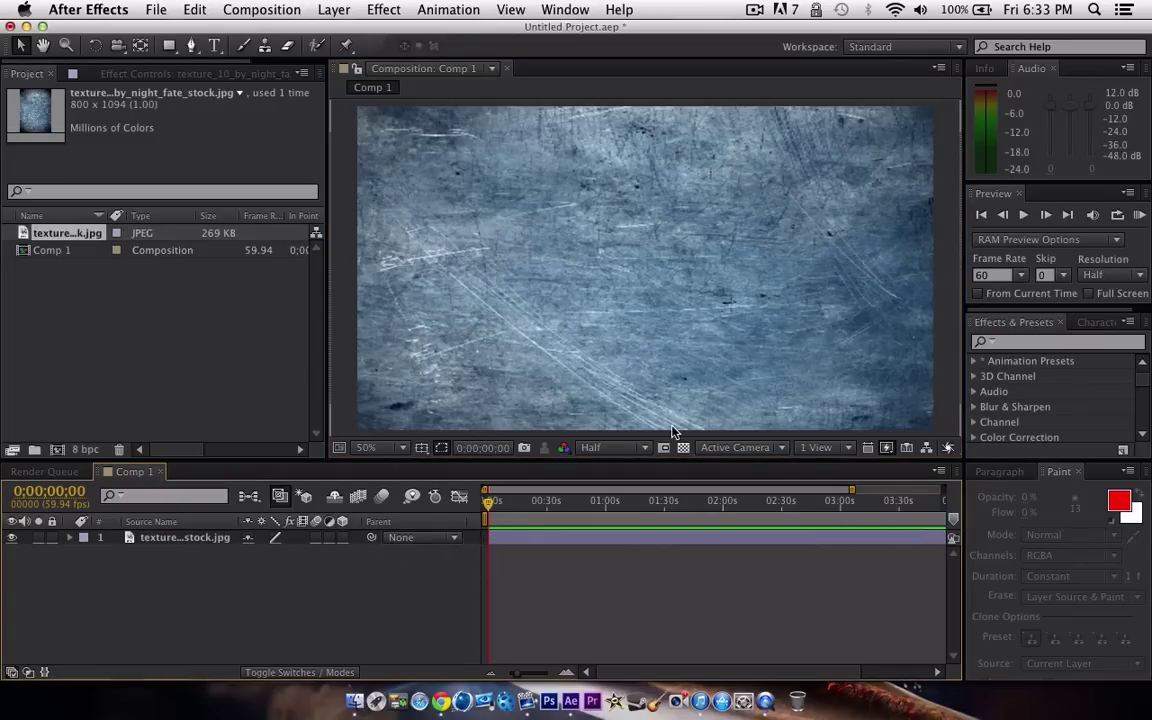
key(comma)
click(787, 150)
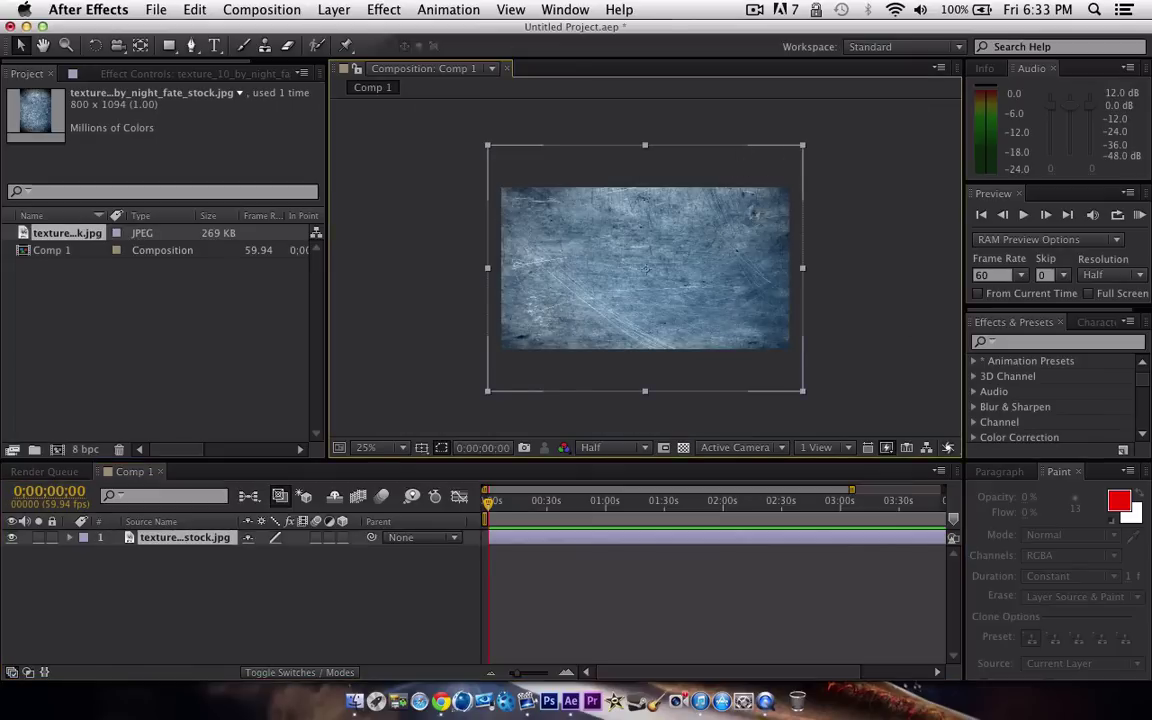
drag(801, 152, 790, 204)
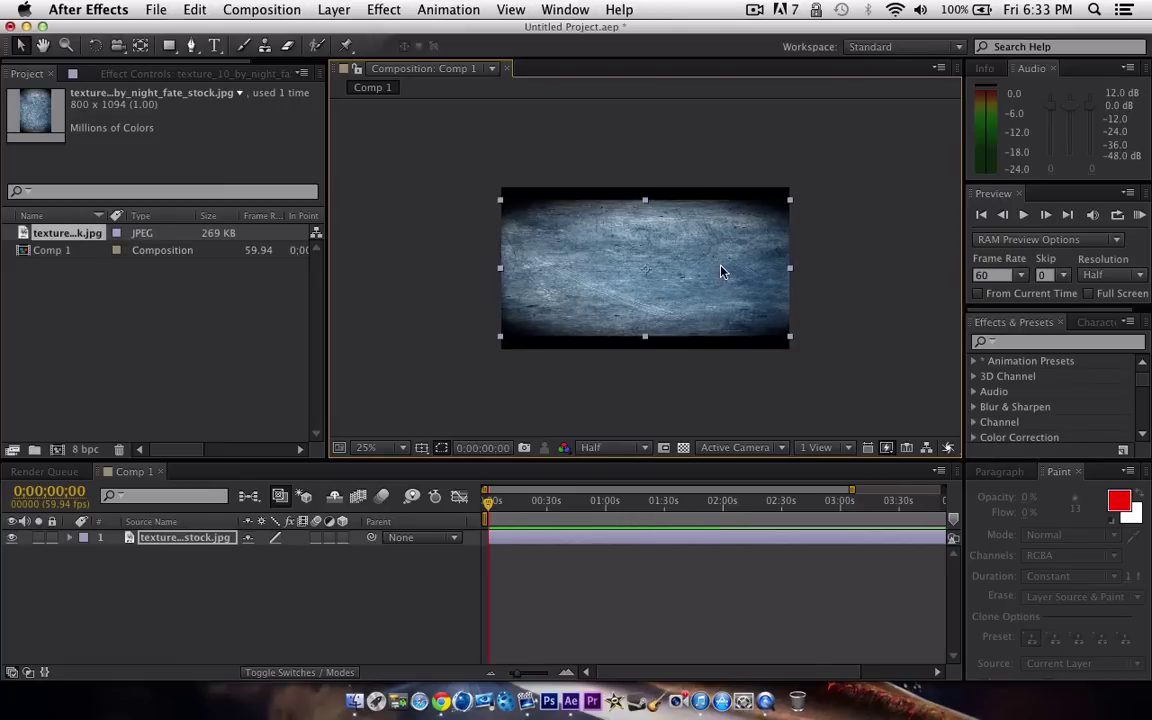
Deselect the texture layer and move the After Effects window aside to uncover part of the desktop.
key(XF86AudioRaiseVolume)
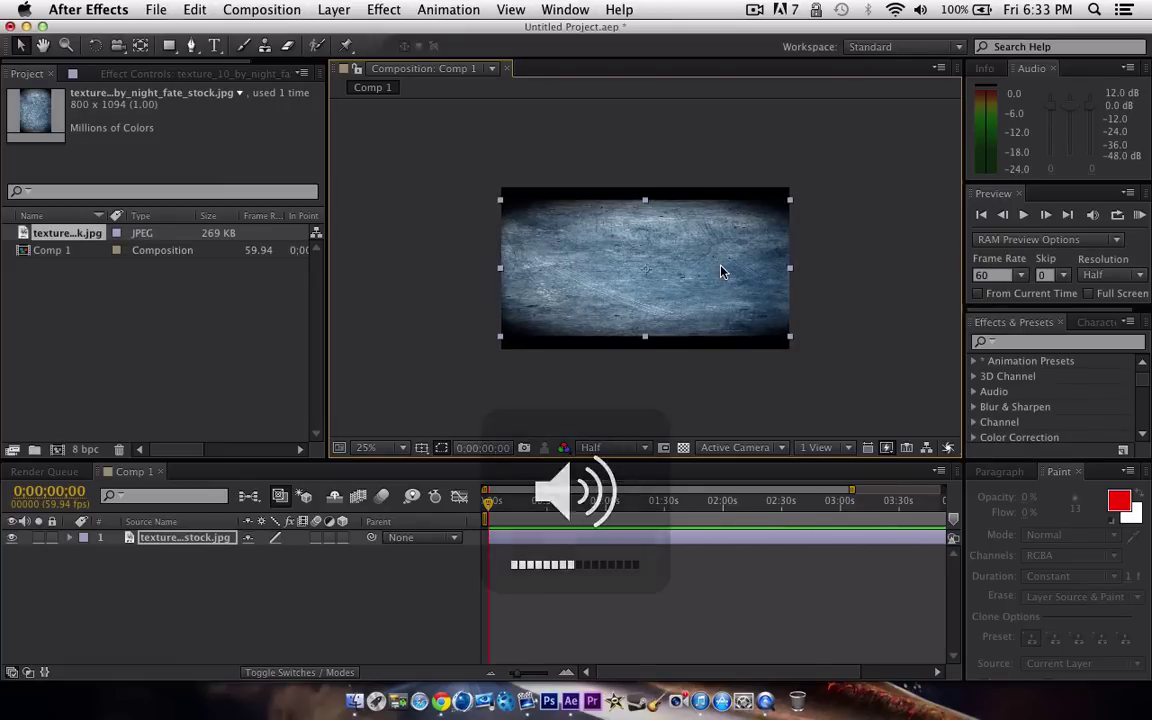
scroll(721, 272, up, 2)
click(257, 363)
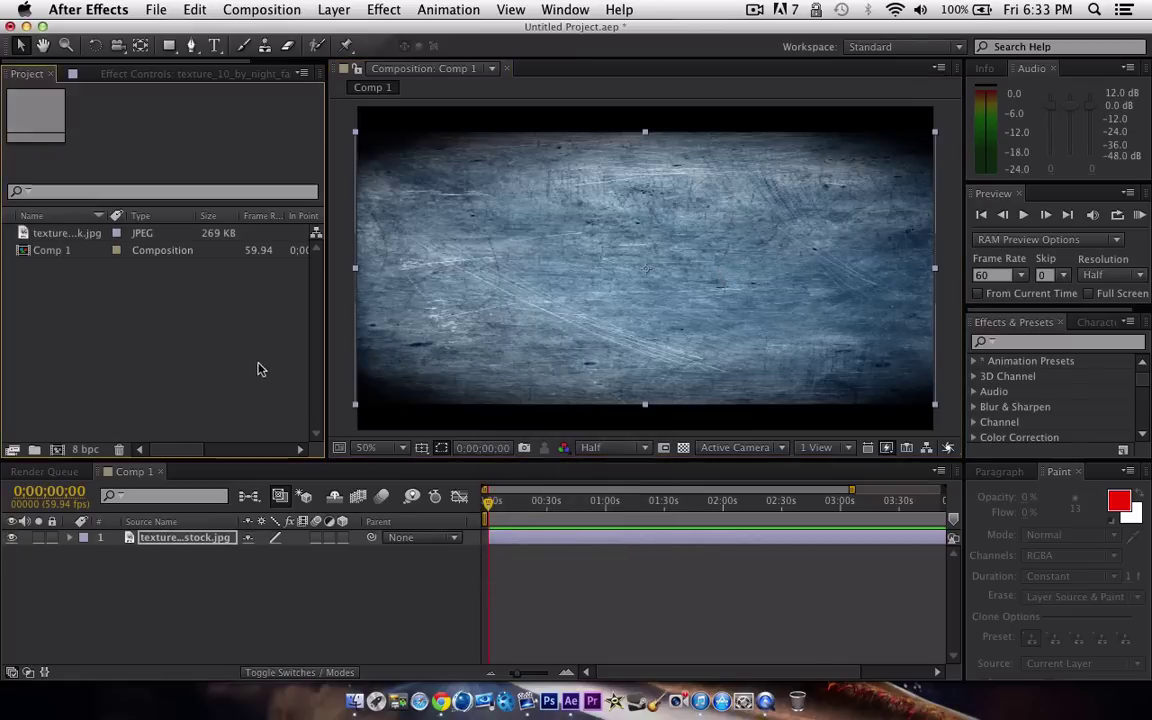
click(354, 560)
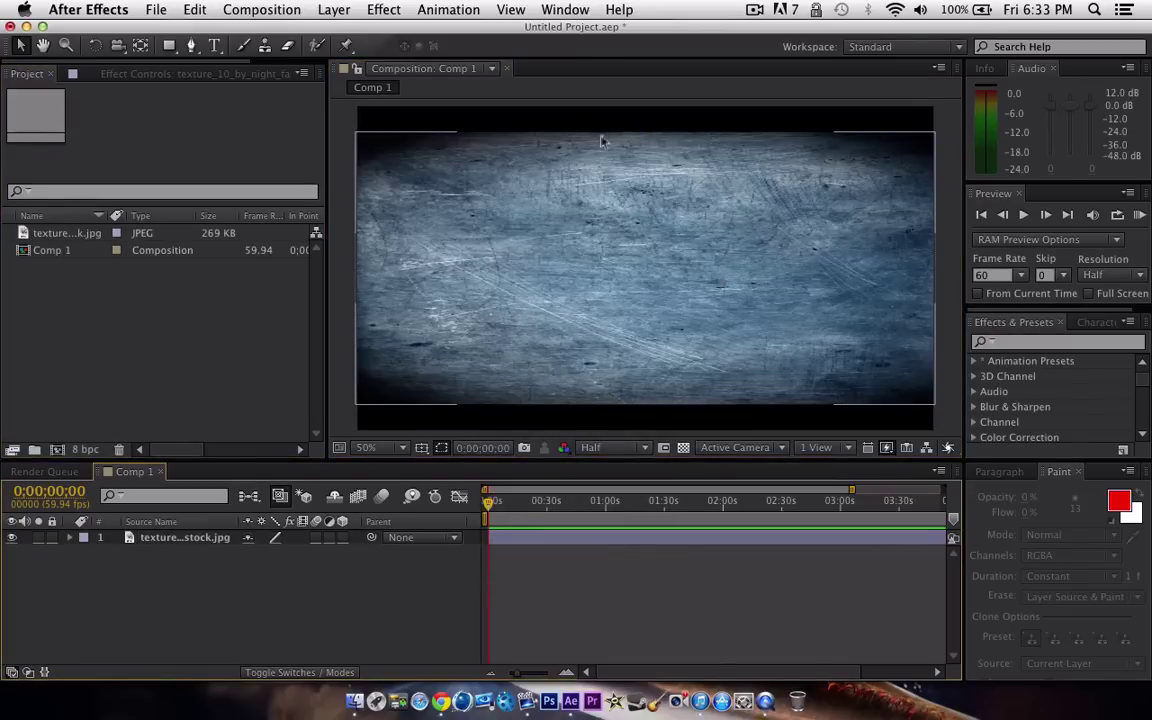
click(147, 299)
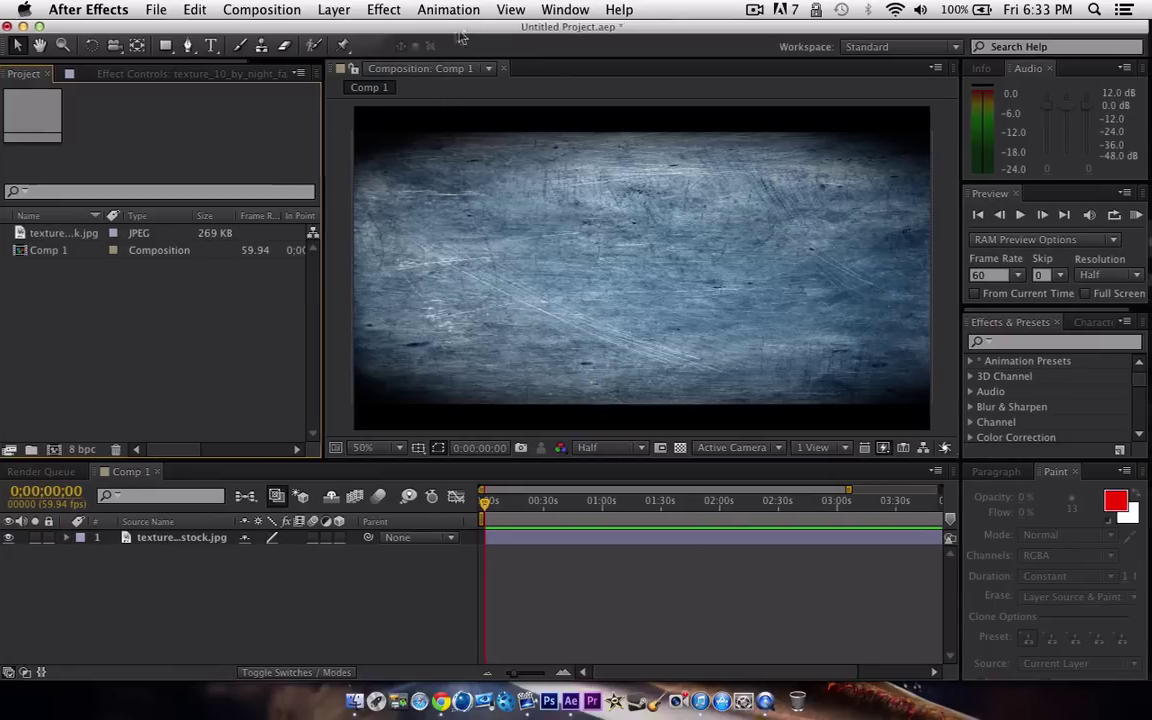
drag(462, 30, 50, 142)
Switch to Chrome, open the signed-in account's YouTube channel page and examine its layout and background.
click(785, 111)
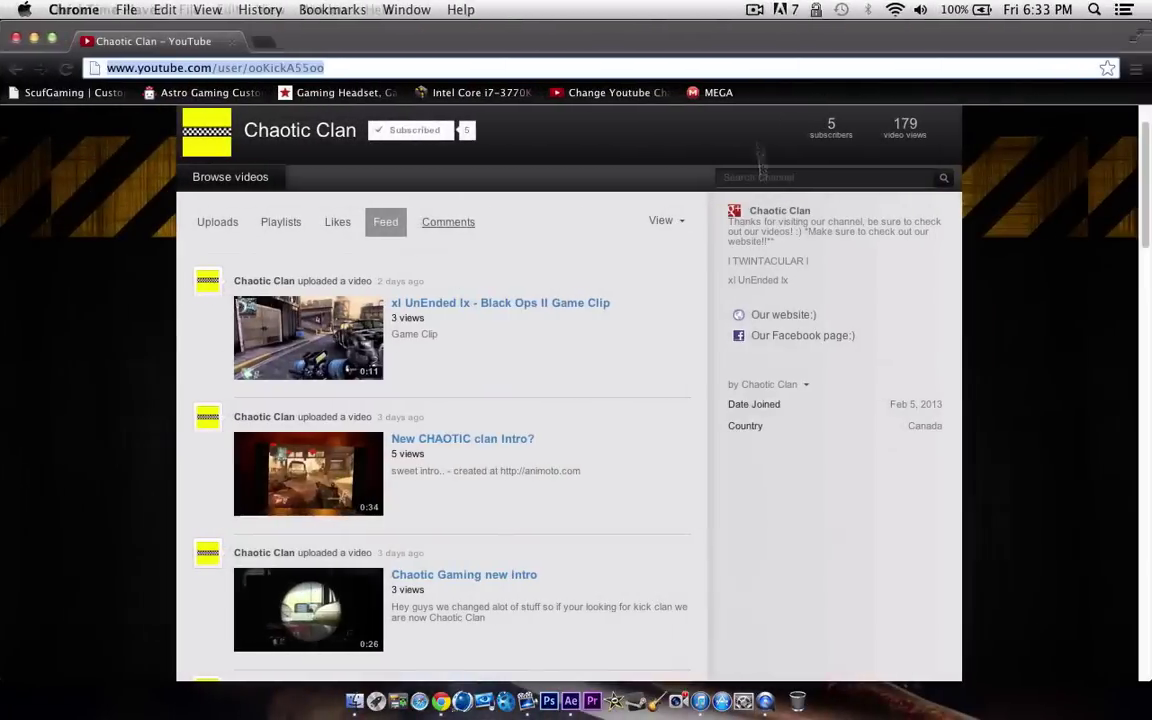
click(1099, 129)
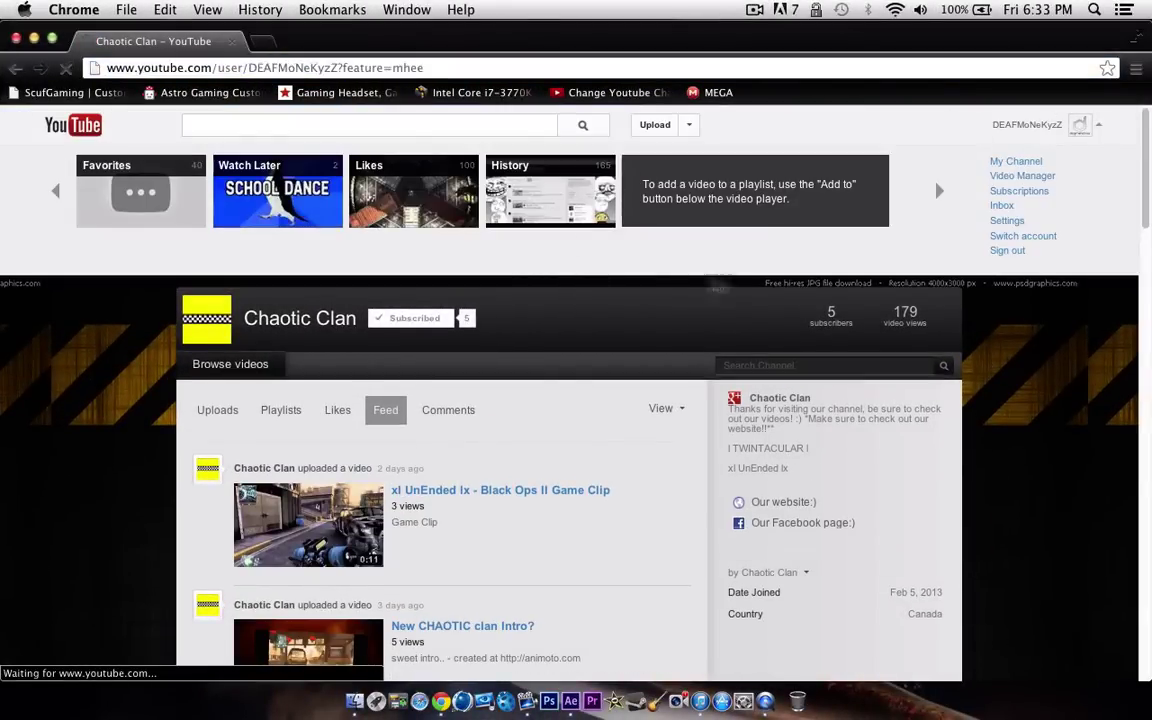
scroll(347, 321, down, 5)
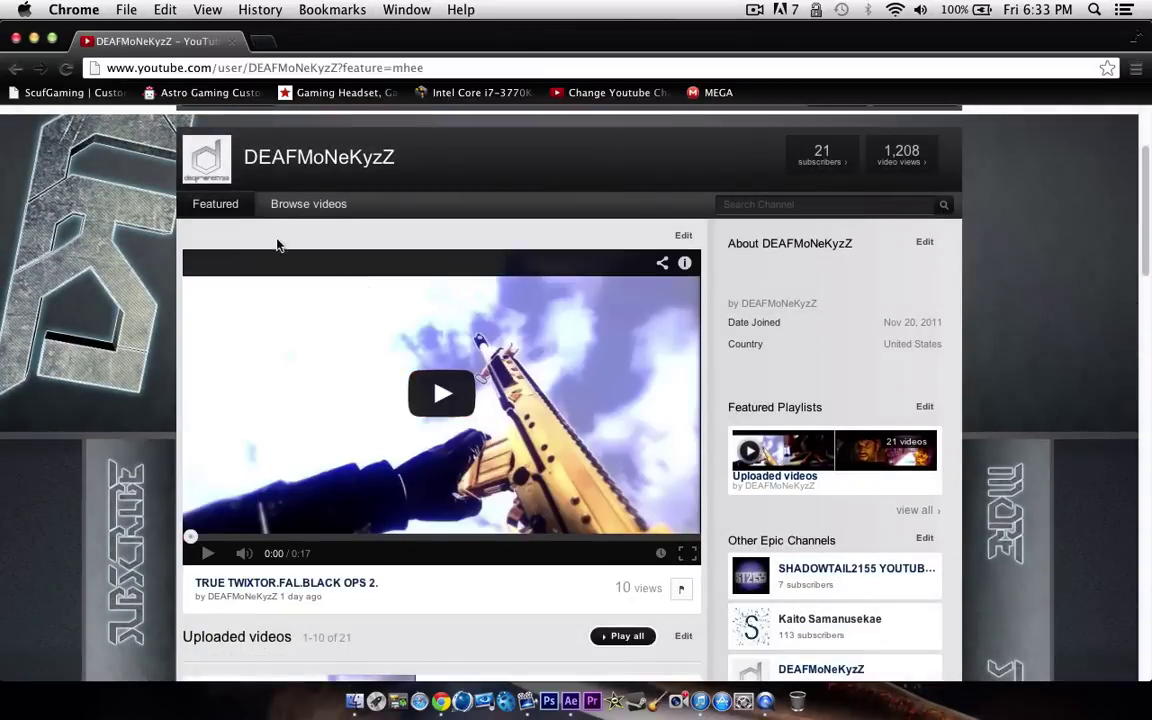
scroll(278, 244, up, 3)
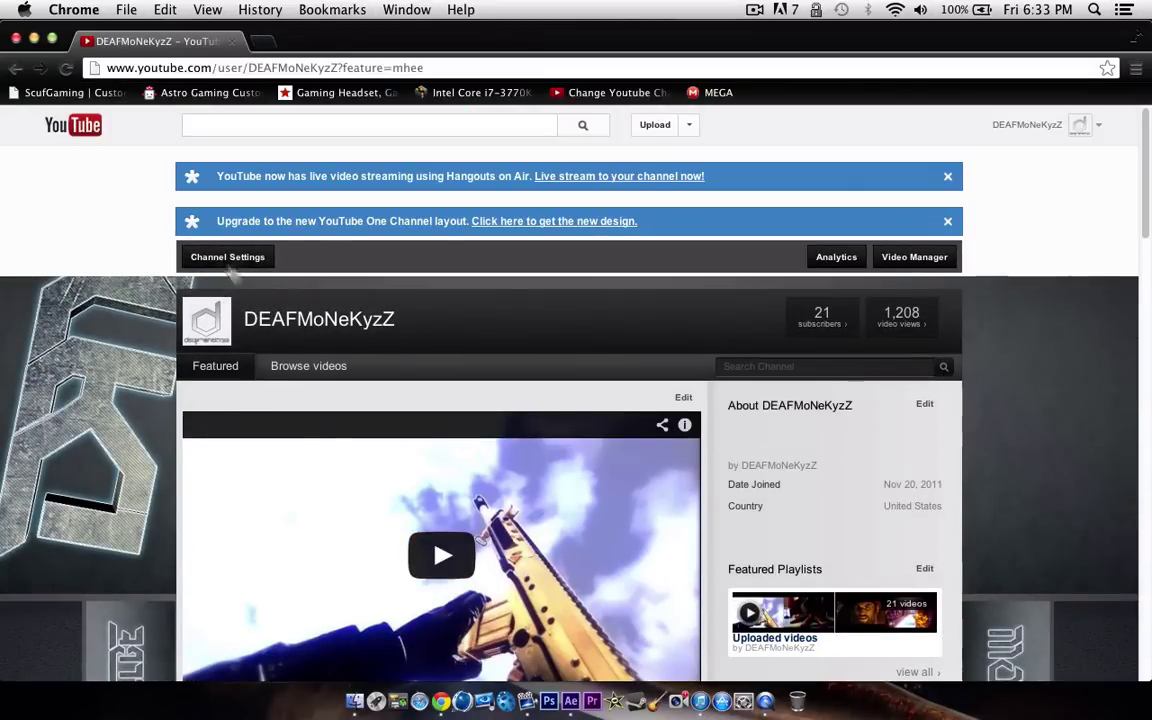
Return to the Finder's Textures window and browse back to the parent folders containing Editing Packs.
key(ctrl+Left)
key(ctrl+Left)
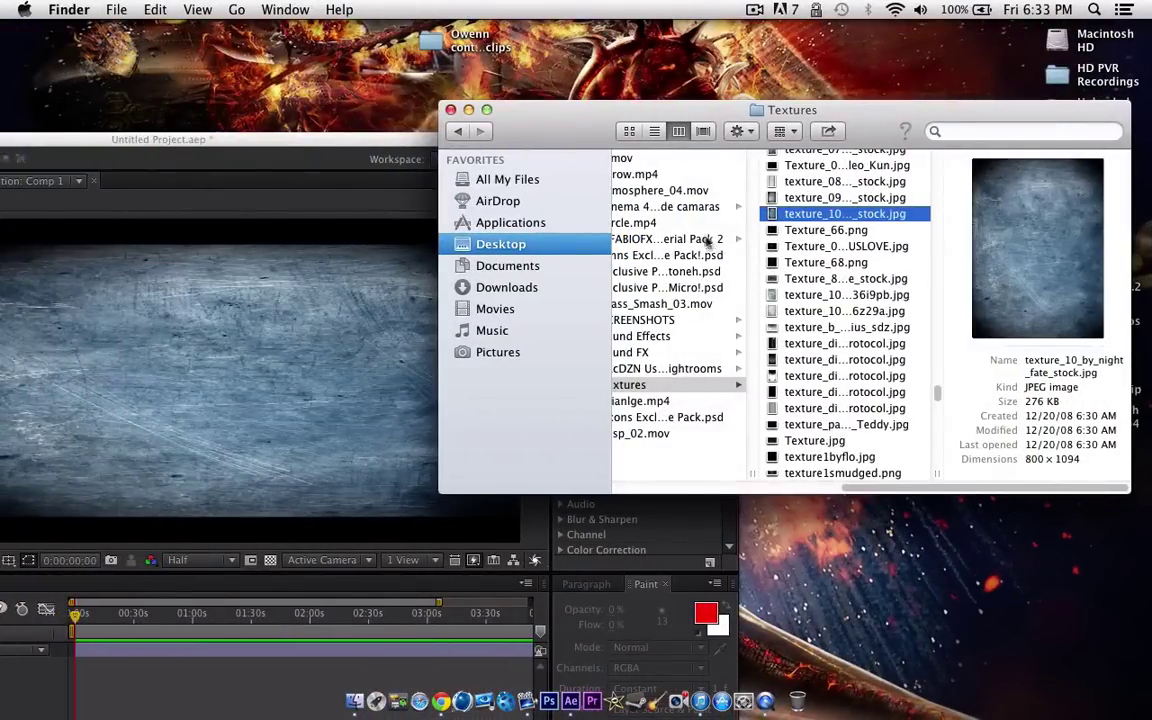
drag(880, 495, 806, 491)
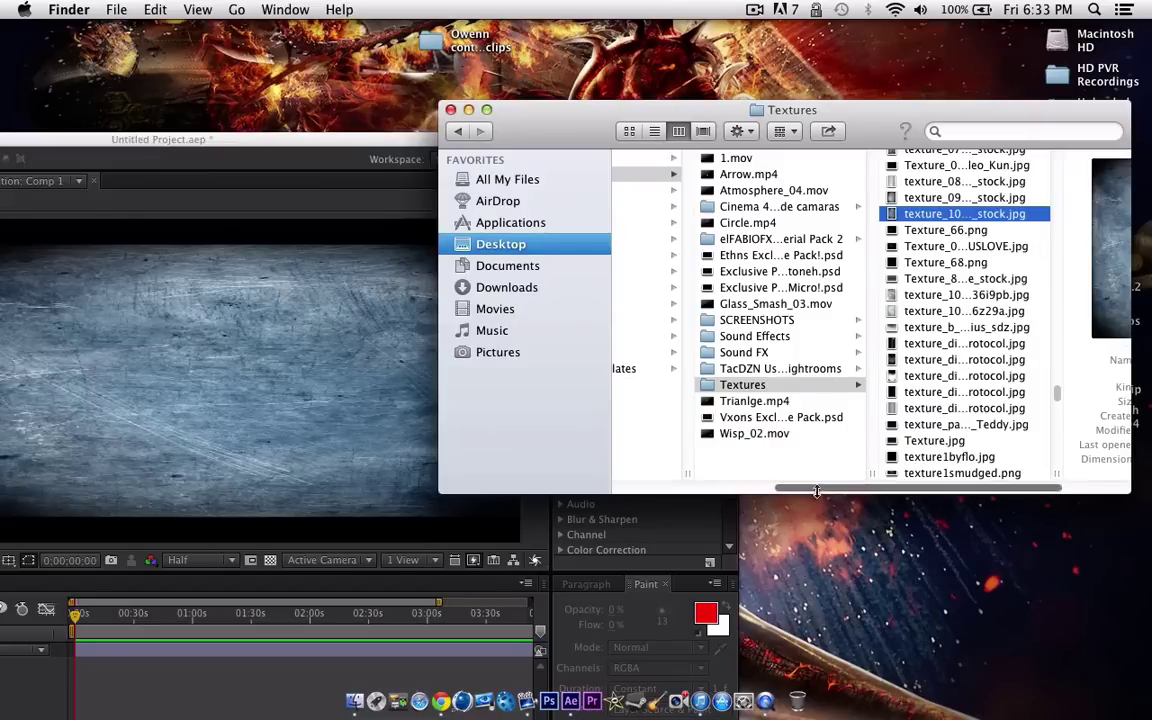
drag(810, 493, 775, 489)
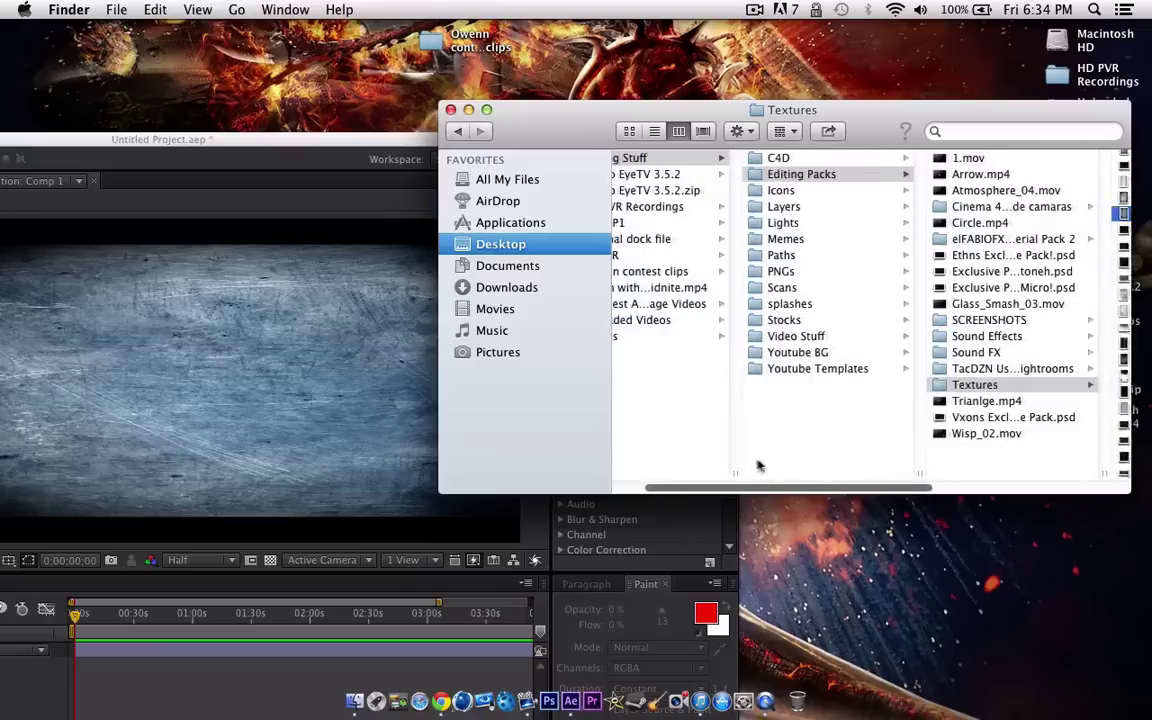
Open the Icons folder within Editing Stuff, preview the DFM logo variants and select DFM SHARP LOGO.png.
scroll(745, 460, left, 3)
scroll(730, 430, left, 1)
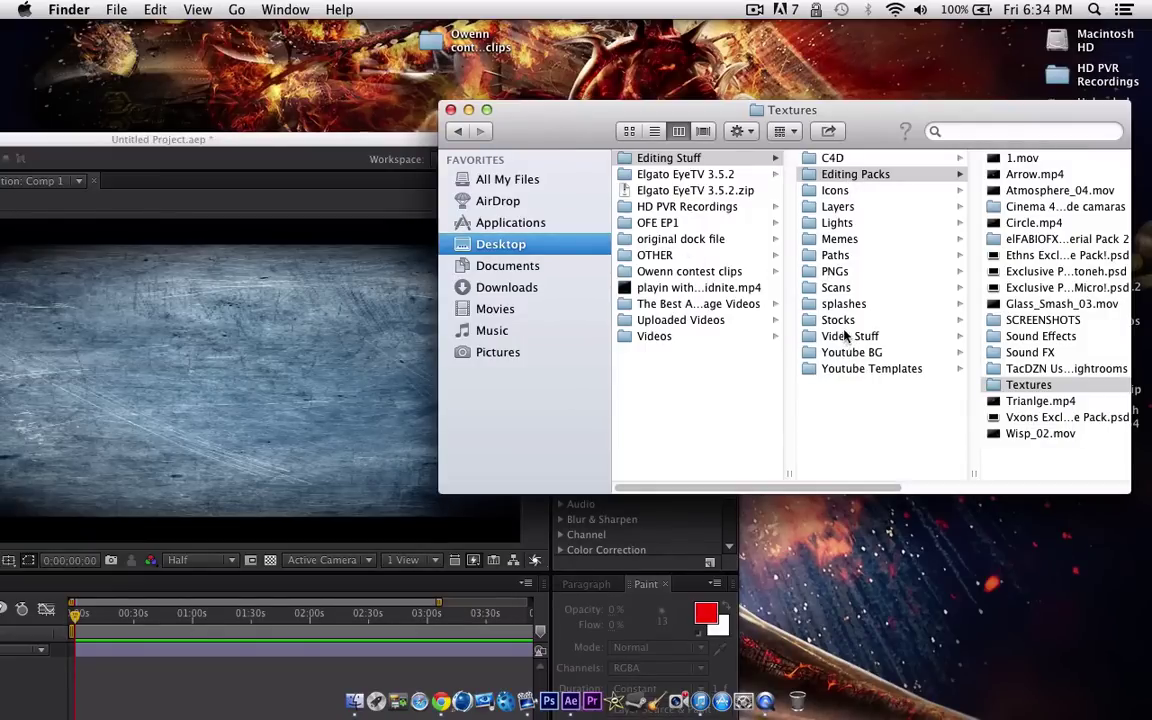
click(835, 190)
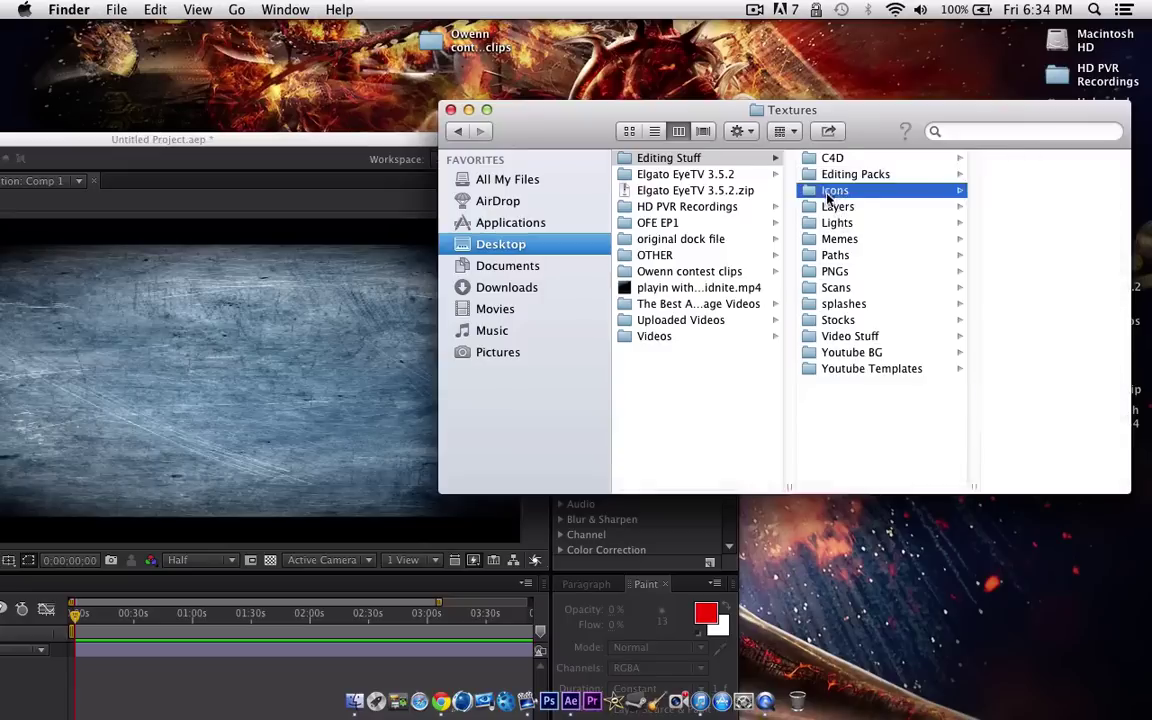
scroll(1010, 200, down, 10)
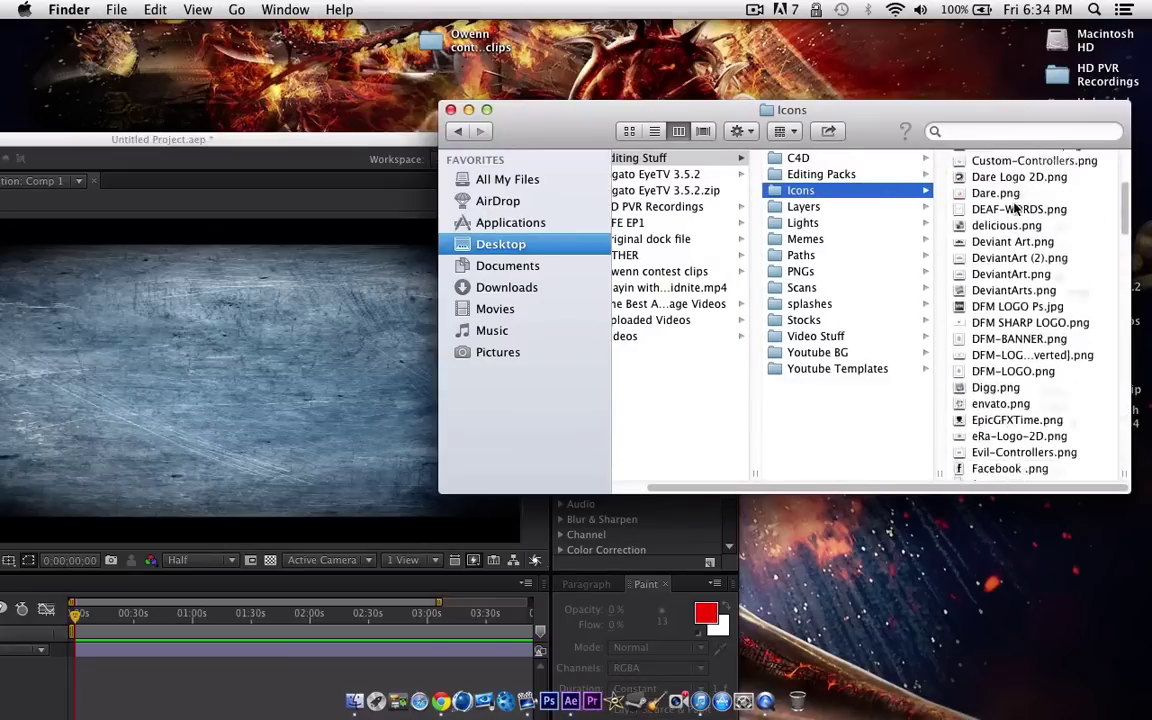
click(1015, 228)
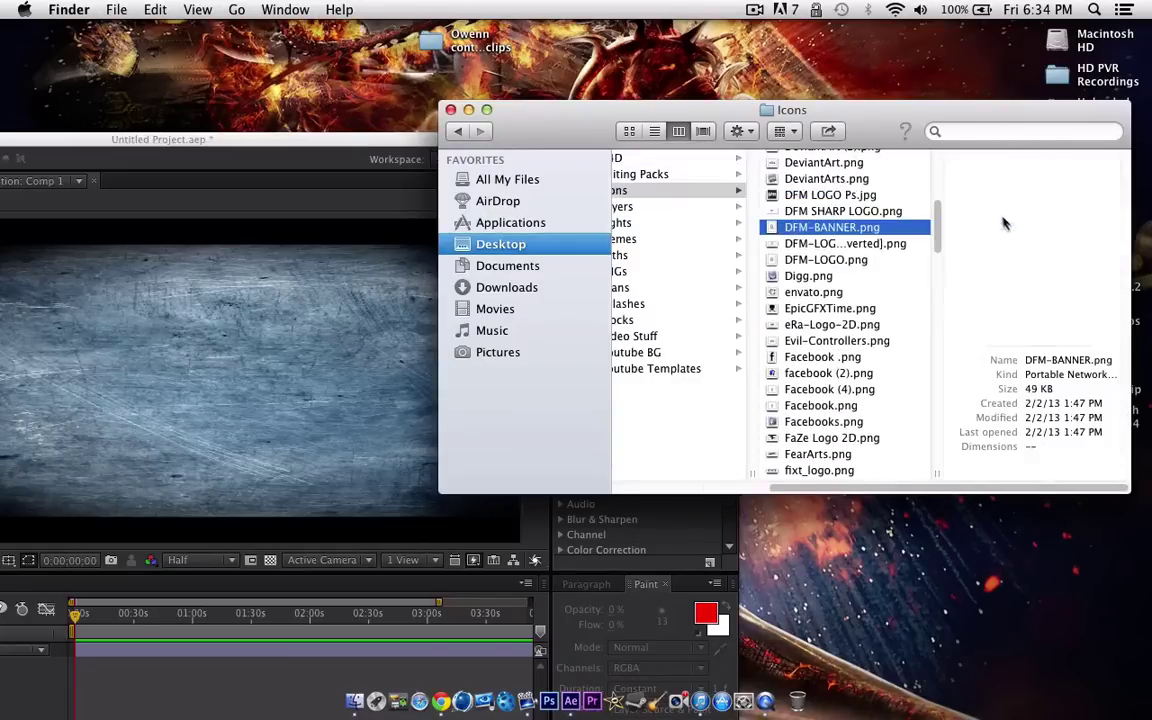
click(842, 212)
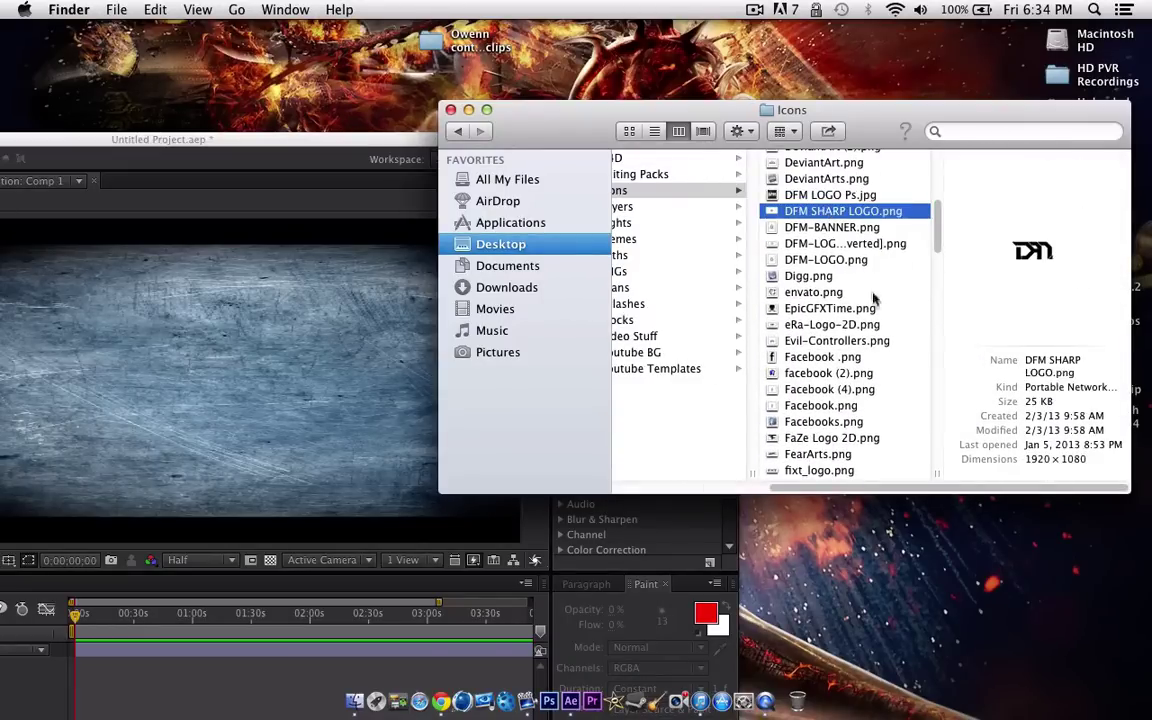
key(Down)
key(Down)
key(Down)
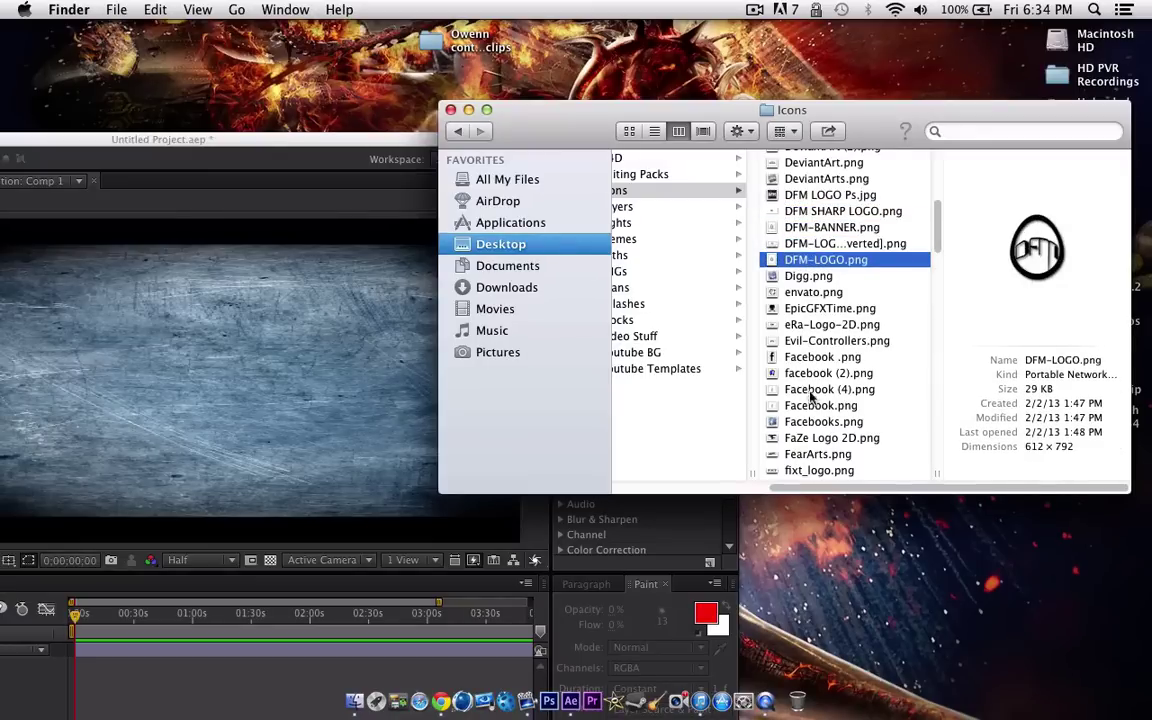
key(Up)
key(Up)
key(Up)
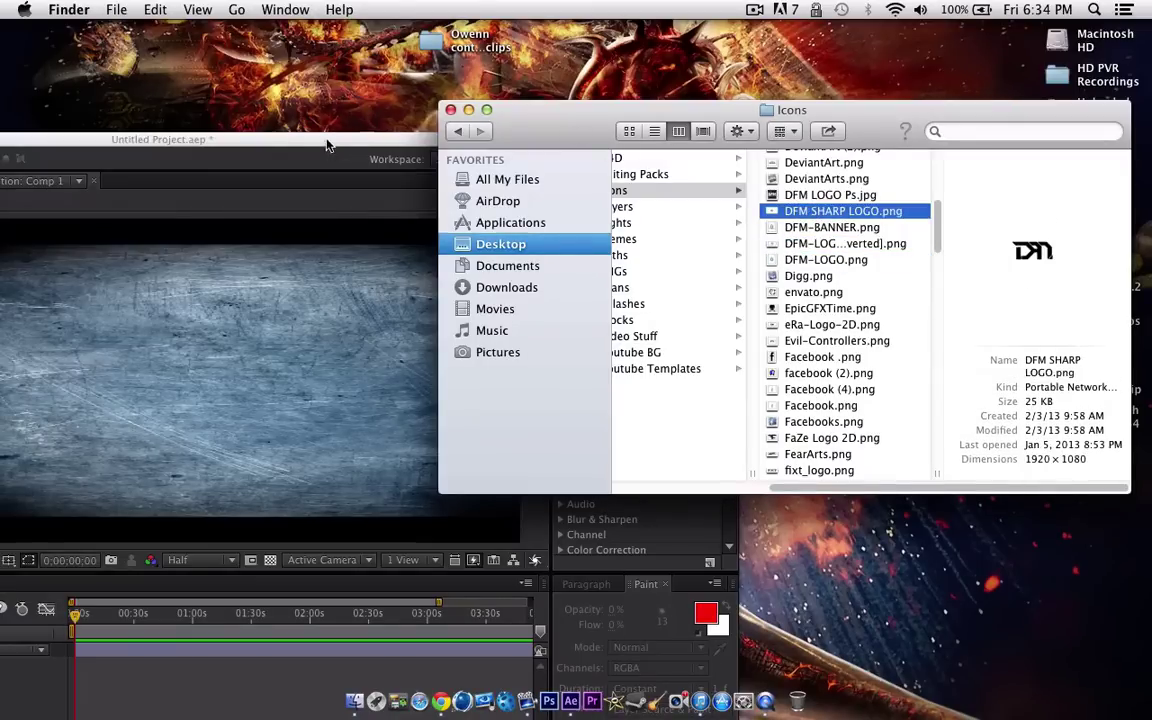
Move the After Effects window back across the screen and import DFM SHARP LOGO.png into the project.
drag(310, 142, 598, 36)
drag(678, 41, 710, 34)
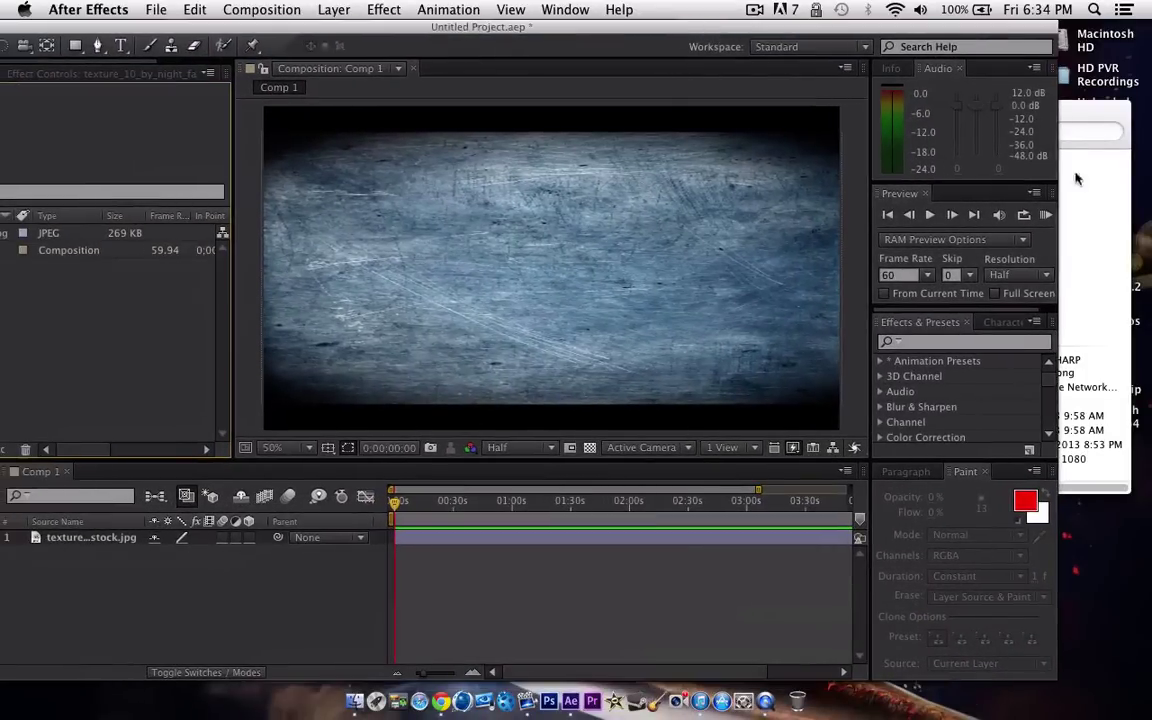
click(1079, 116)
drag(833, 213, 5, 296)
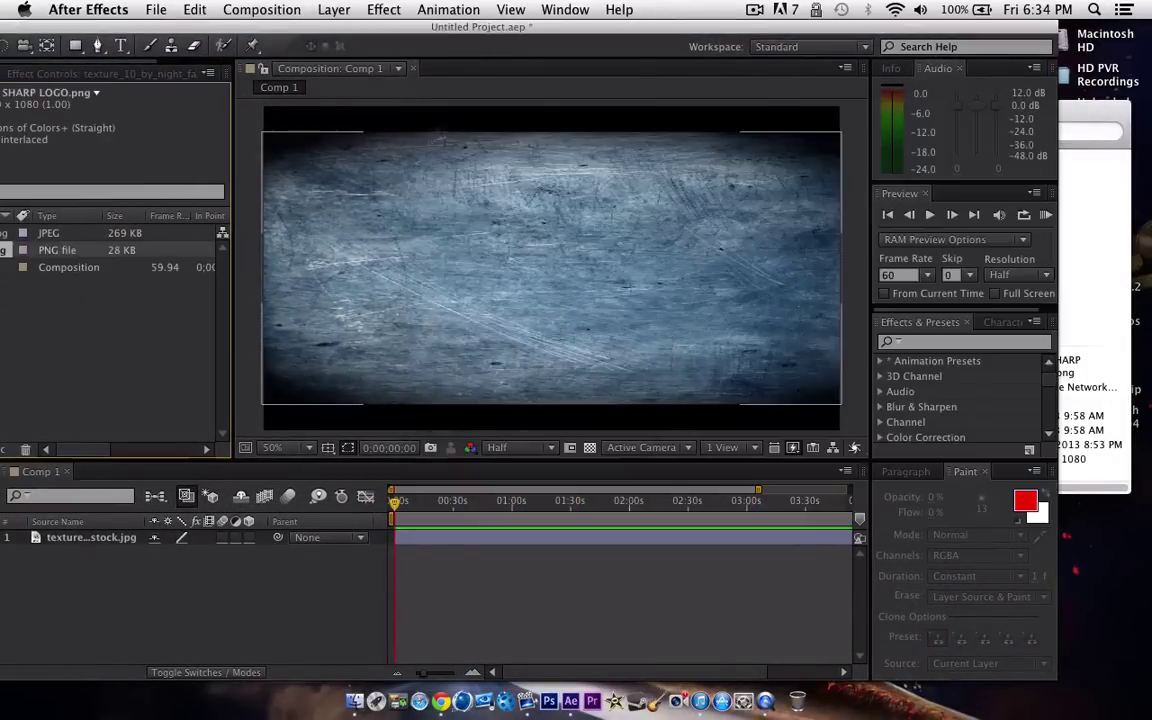
Look through the Icons folder for the matching wordmark and import DEAF-WORDS.png into the After Effects project.
click(1088, 117)
scroll(877, 326, down, 1)
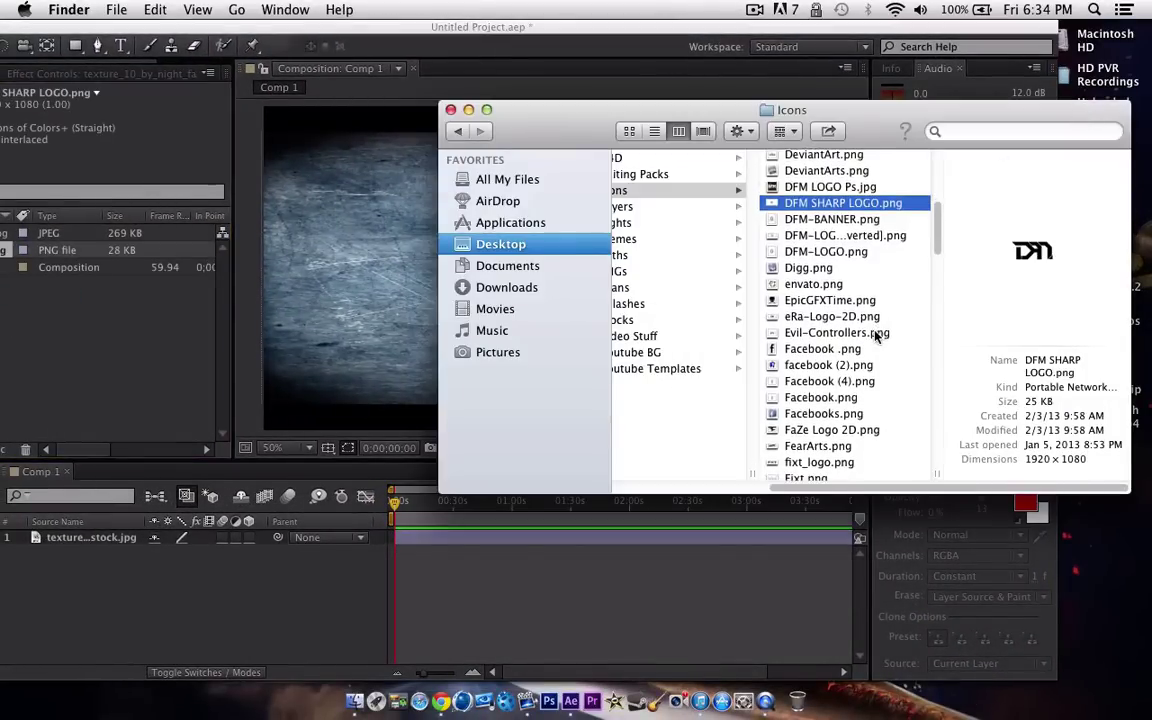
scroll(880, 335, down, 15)
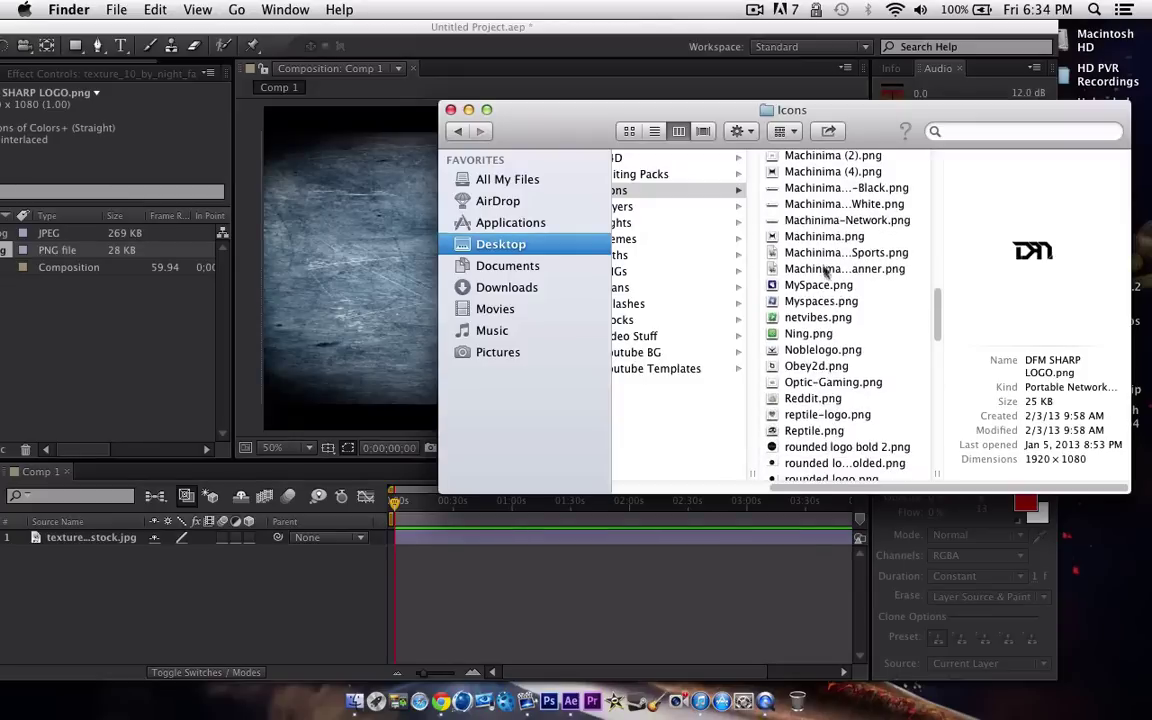
click(812, 224)
scroll(840, 310, down, 5)
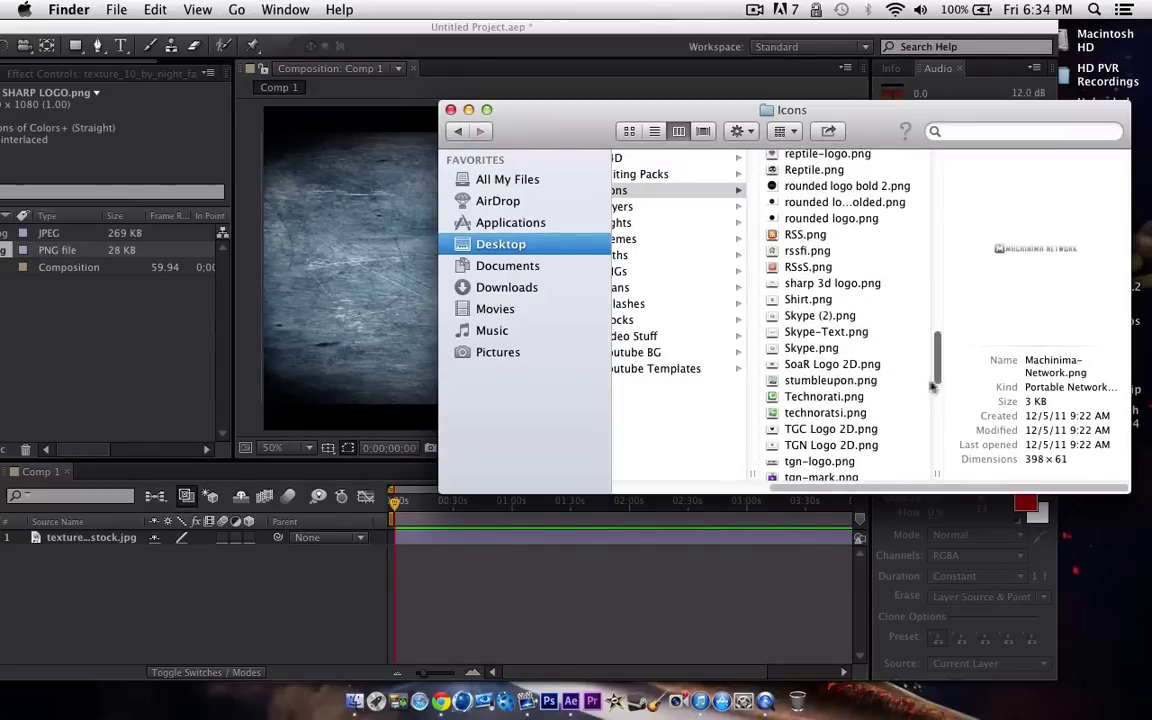
scroll(857, 388, down, 10)
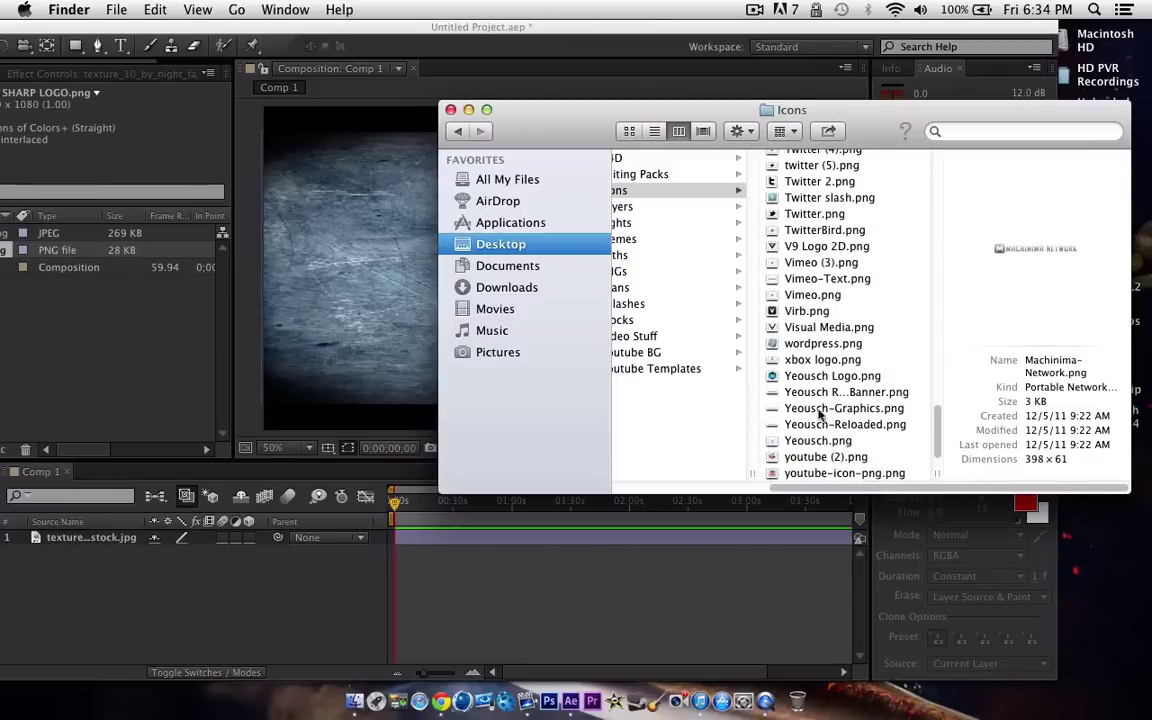
scroll(870, 420, down, 2)
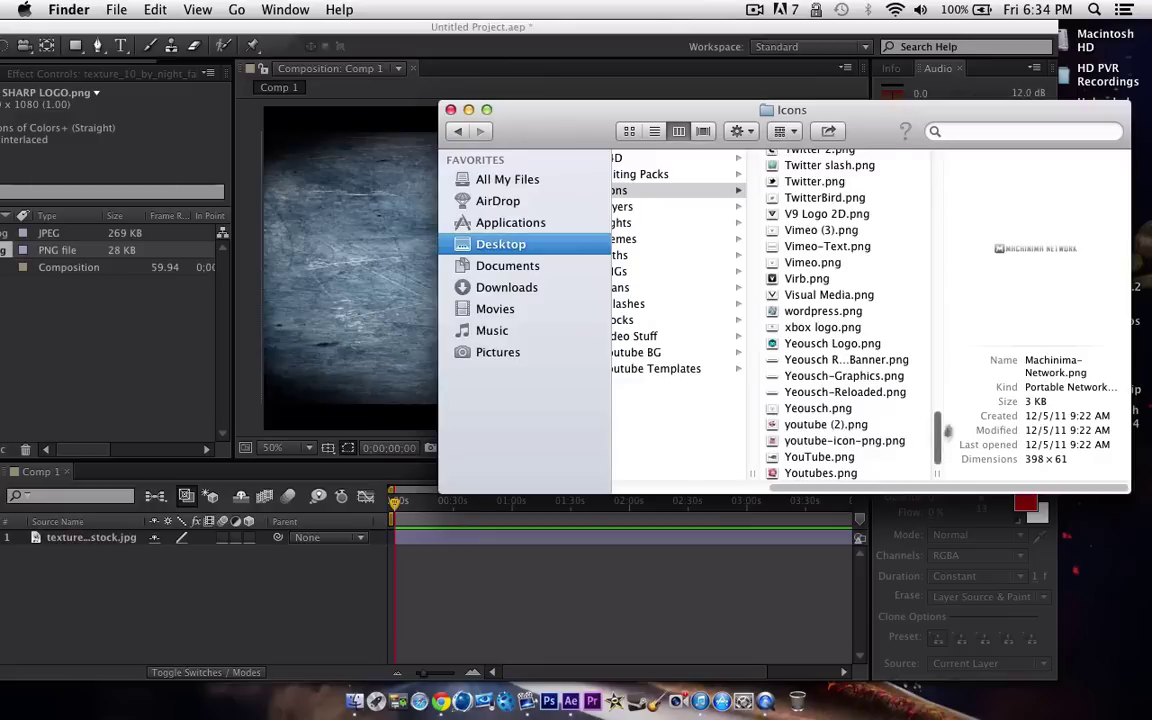
drag(936, 436, 915, 206)
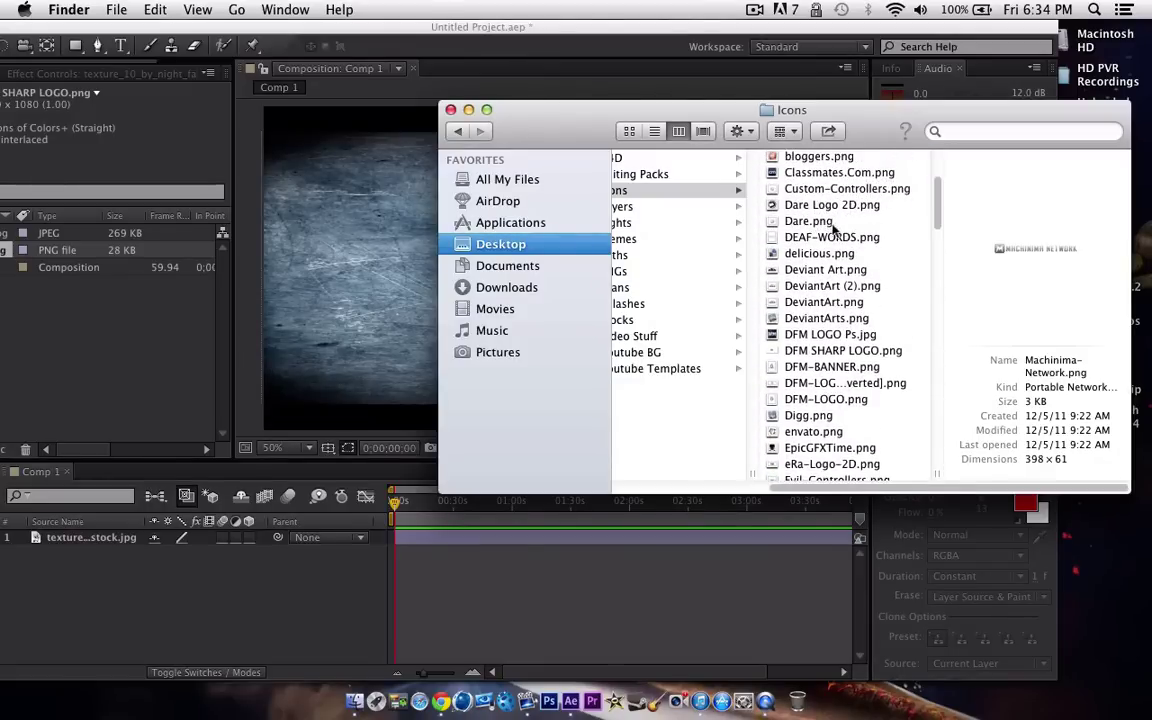
click(840, 237)
drag(840, 237, 113, 319)
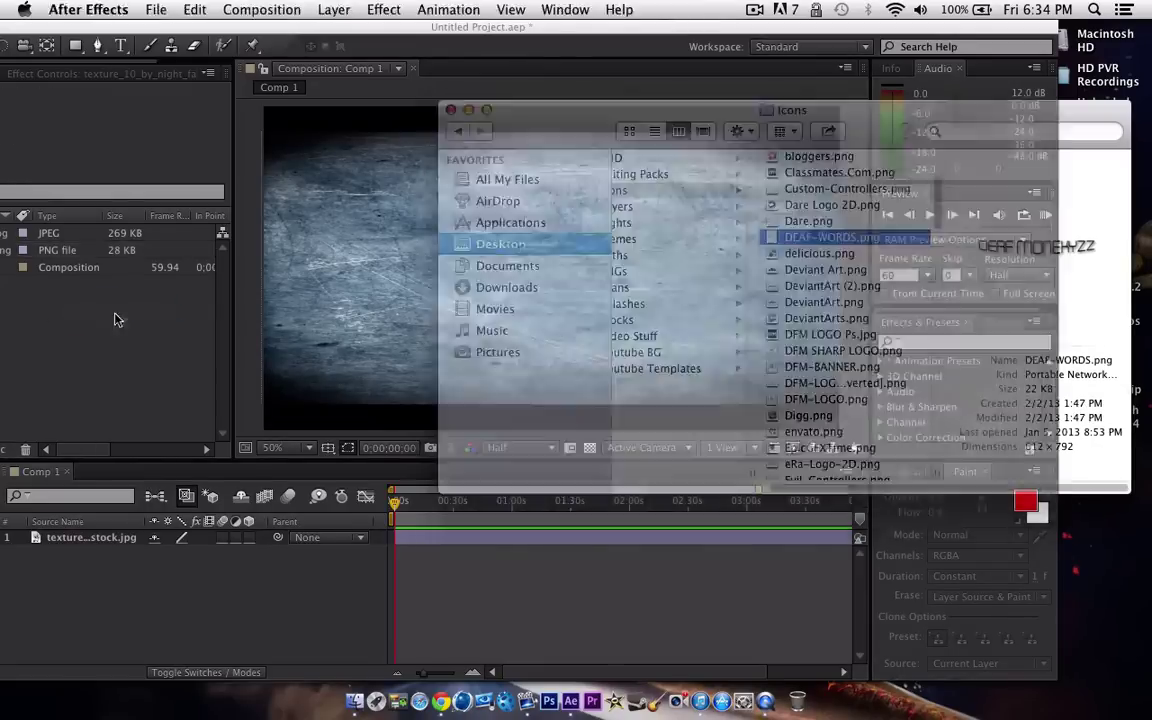
Close the Finder window, realign the After Effects window to the screen and keep the Selection tool active.
click(1090, 115)
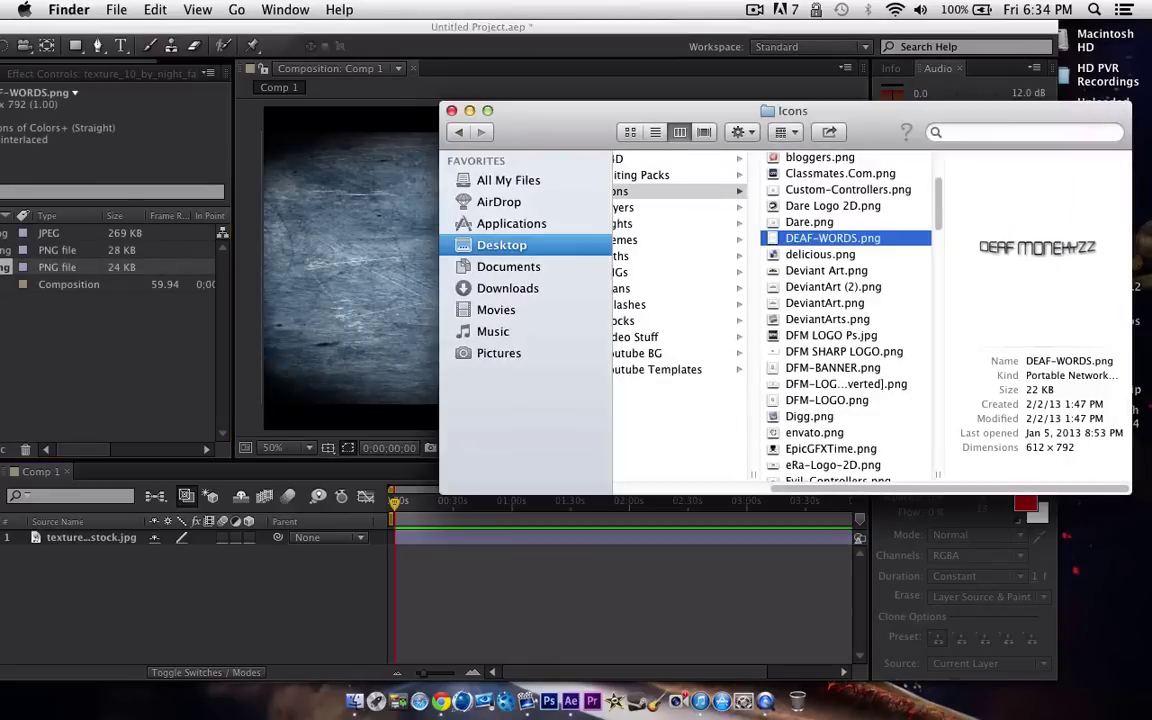
click(457, 118)
drag(490, 33, 590, 16)
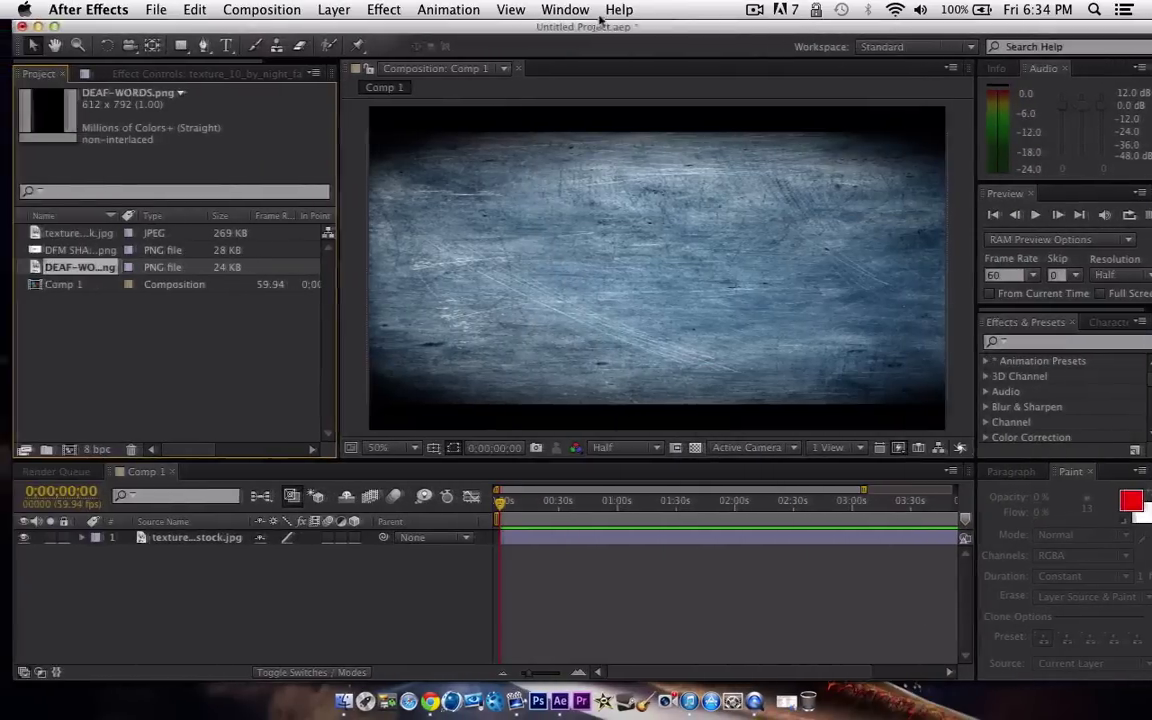
click(321, 45)
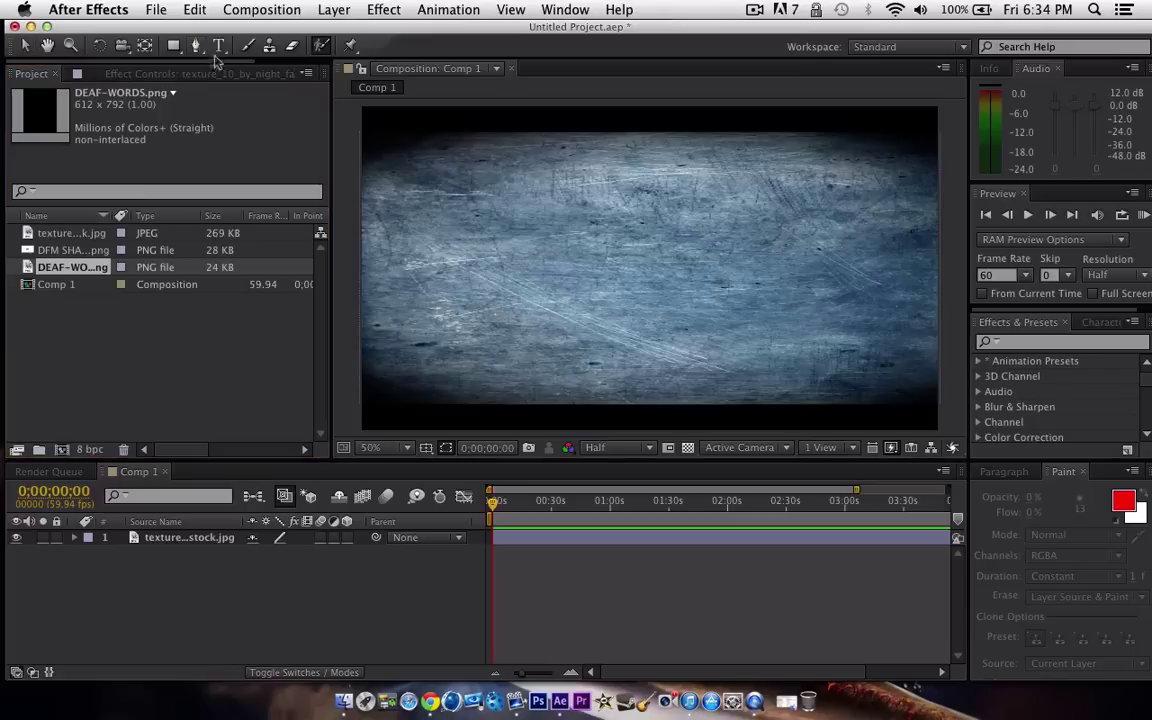
click(33, 45)
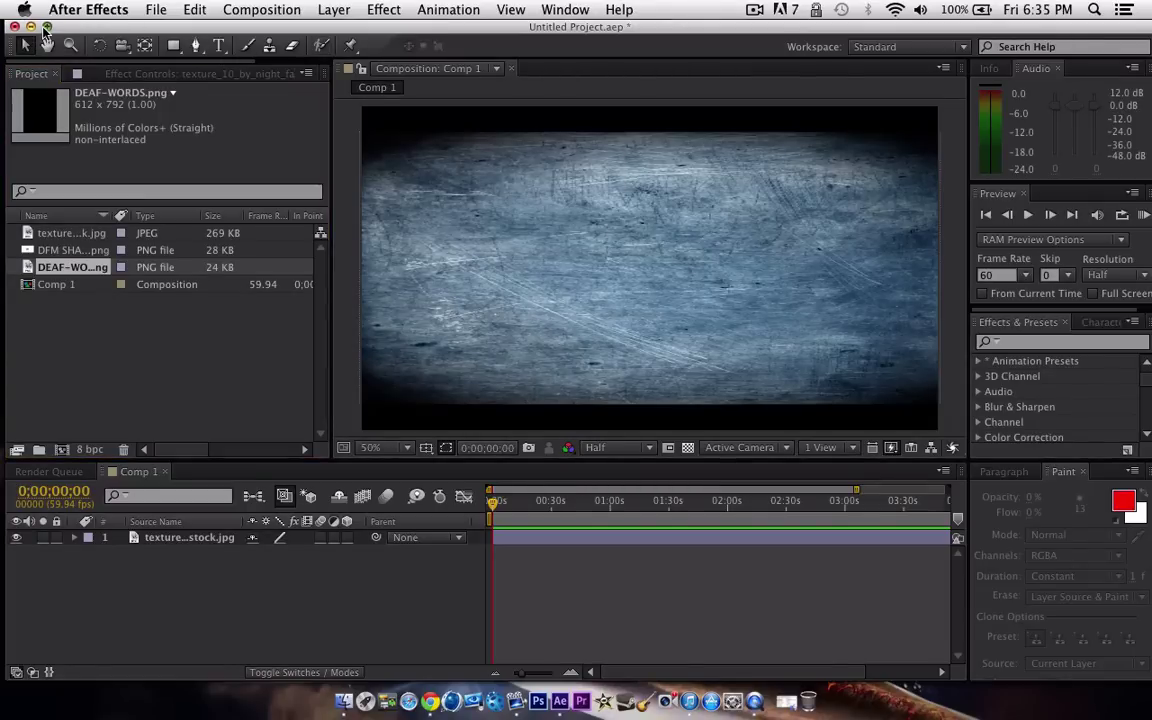
drag(74, 31, 64, 28)
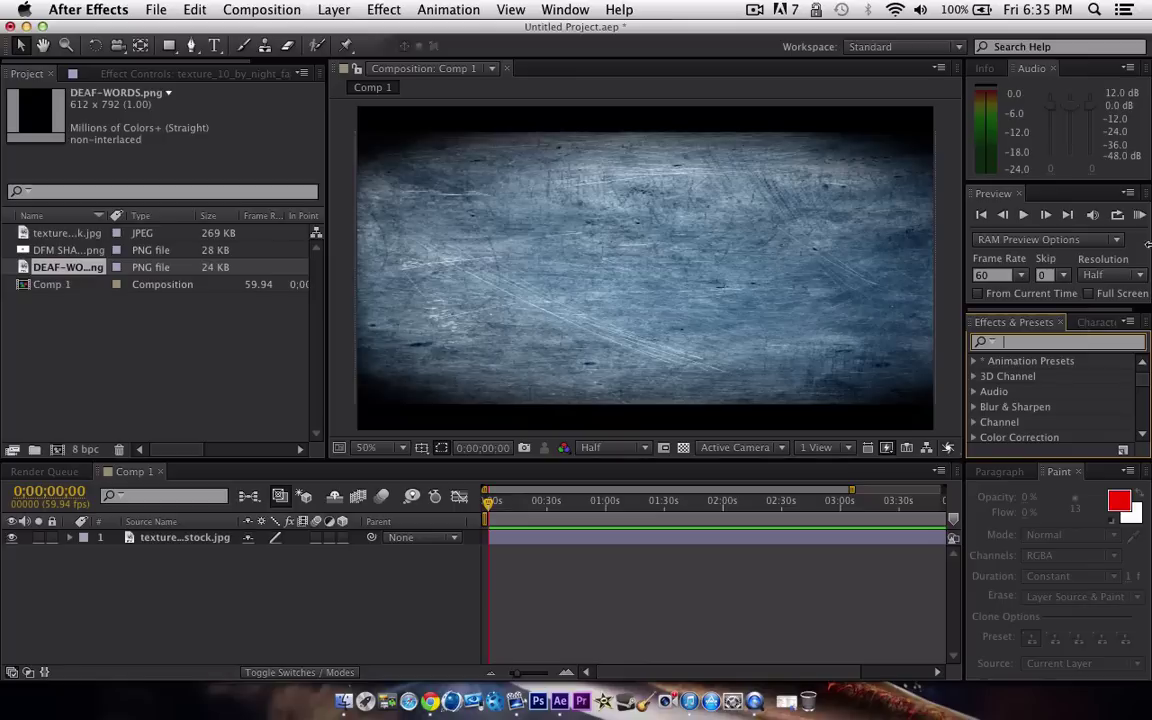
Search the effects and presets for "cc par".
click(1080, 343)
text(cc)
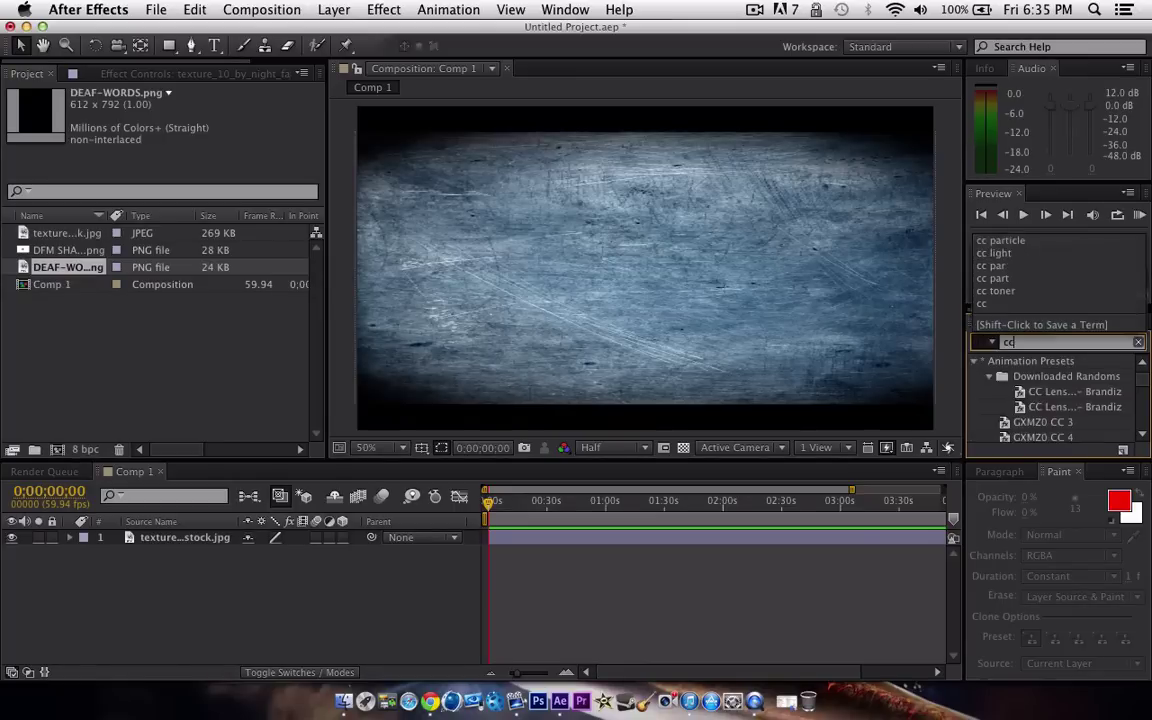
text( pai)
key(BackSpace)
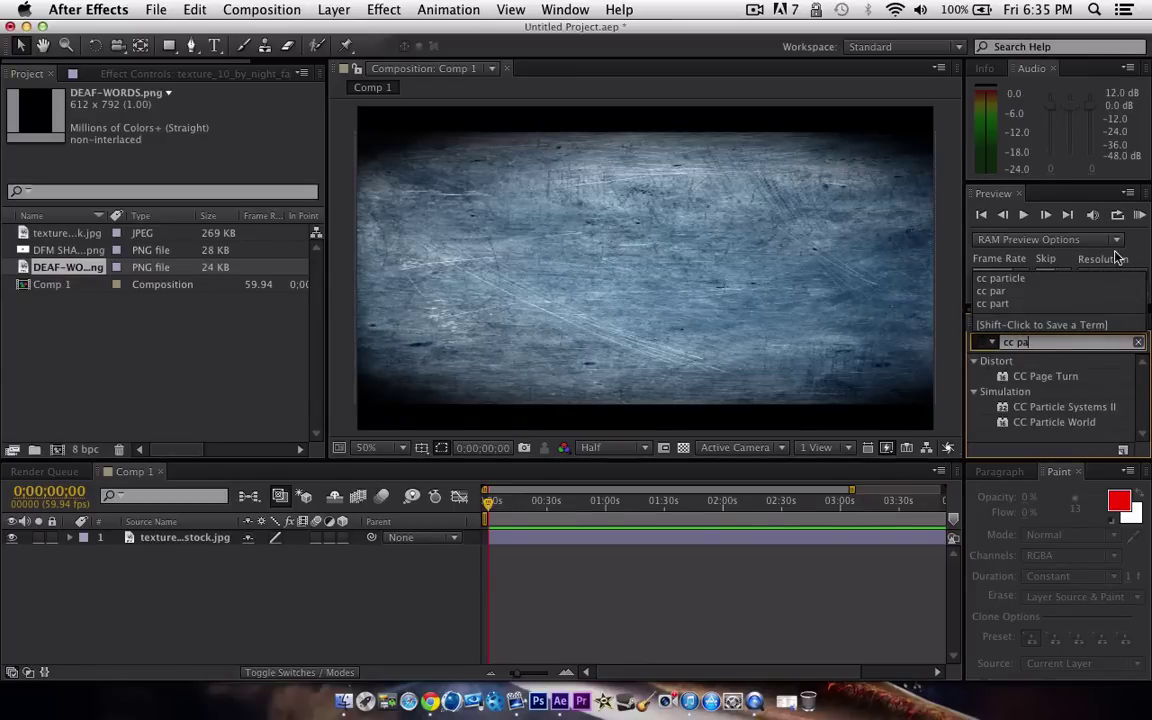
text(ryiv)
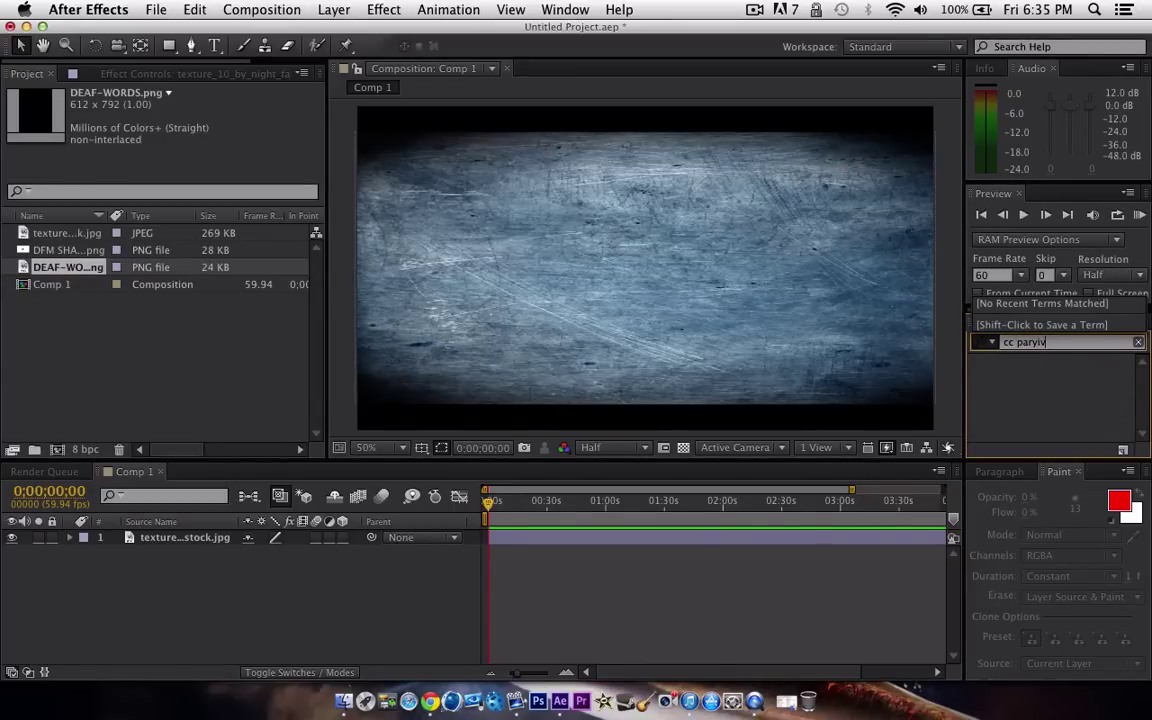
key(Return)
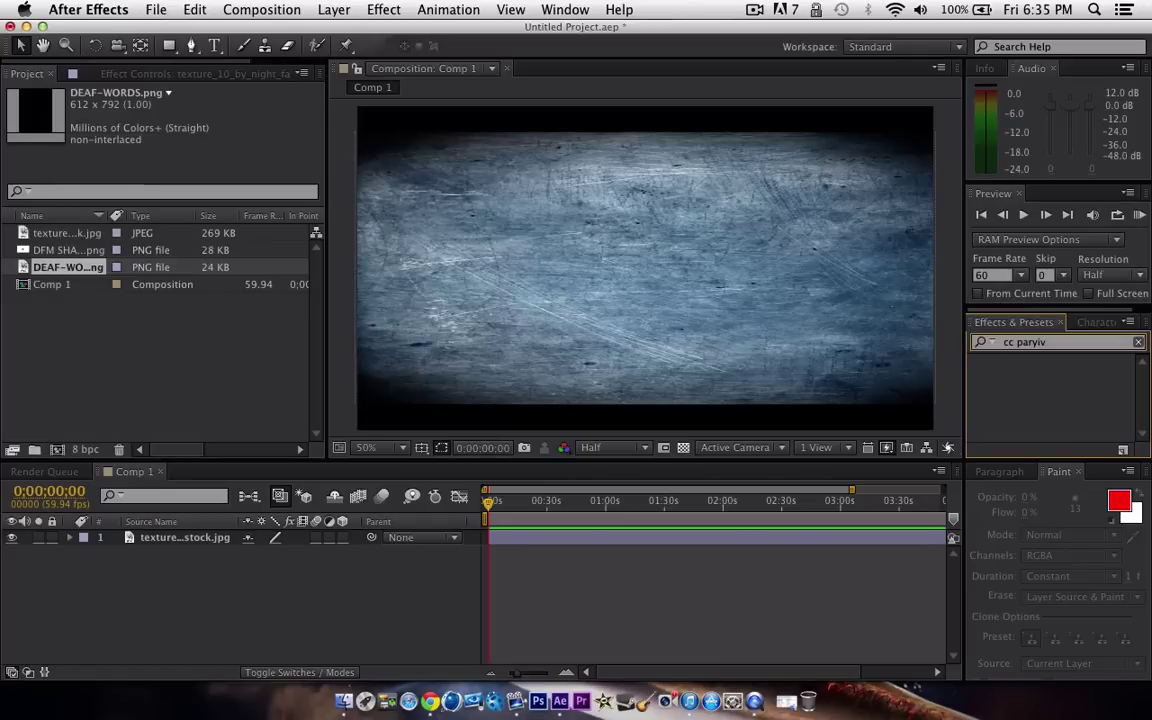
key(BackSpace)
key(BackSpace)
key(BackSpace)
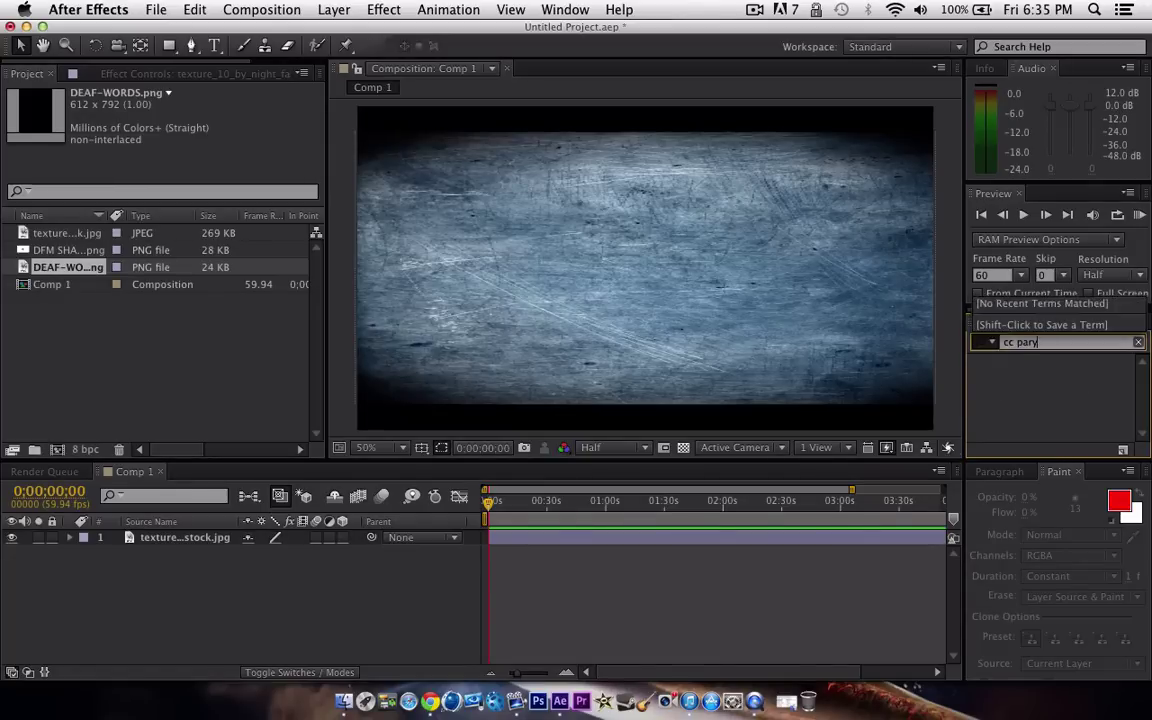
text(tcl)
key(Return)
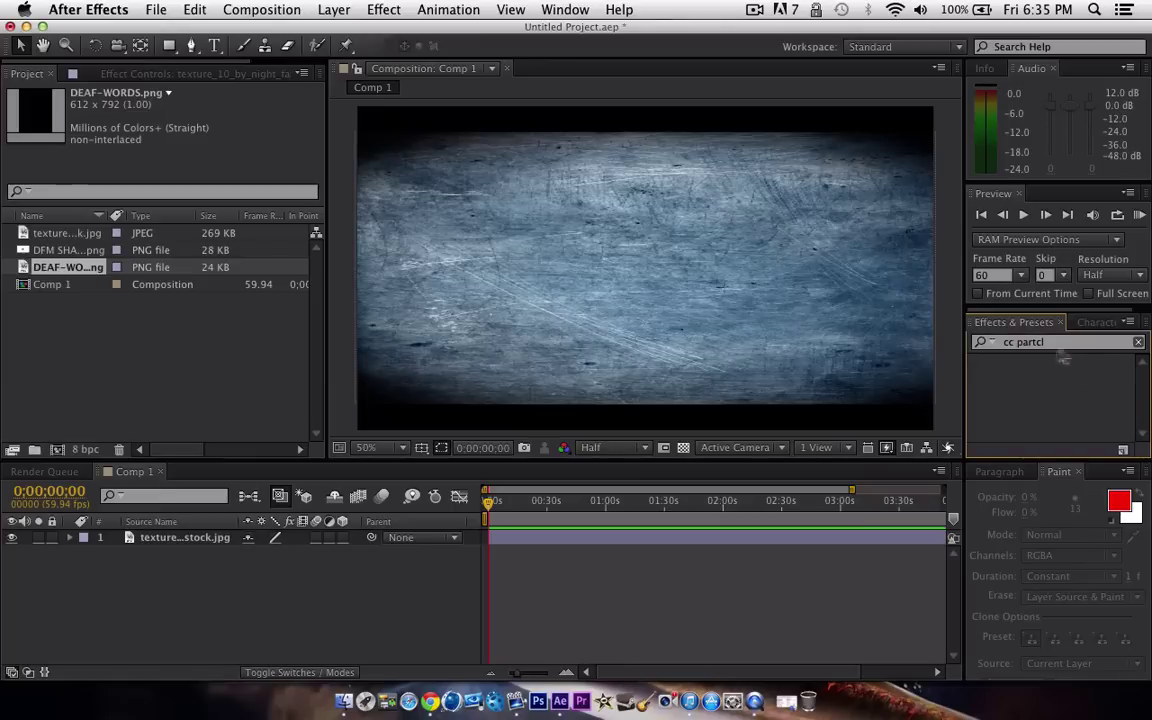
key(BackSpace)
key(BackSpace)
key(BackSpace)
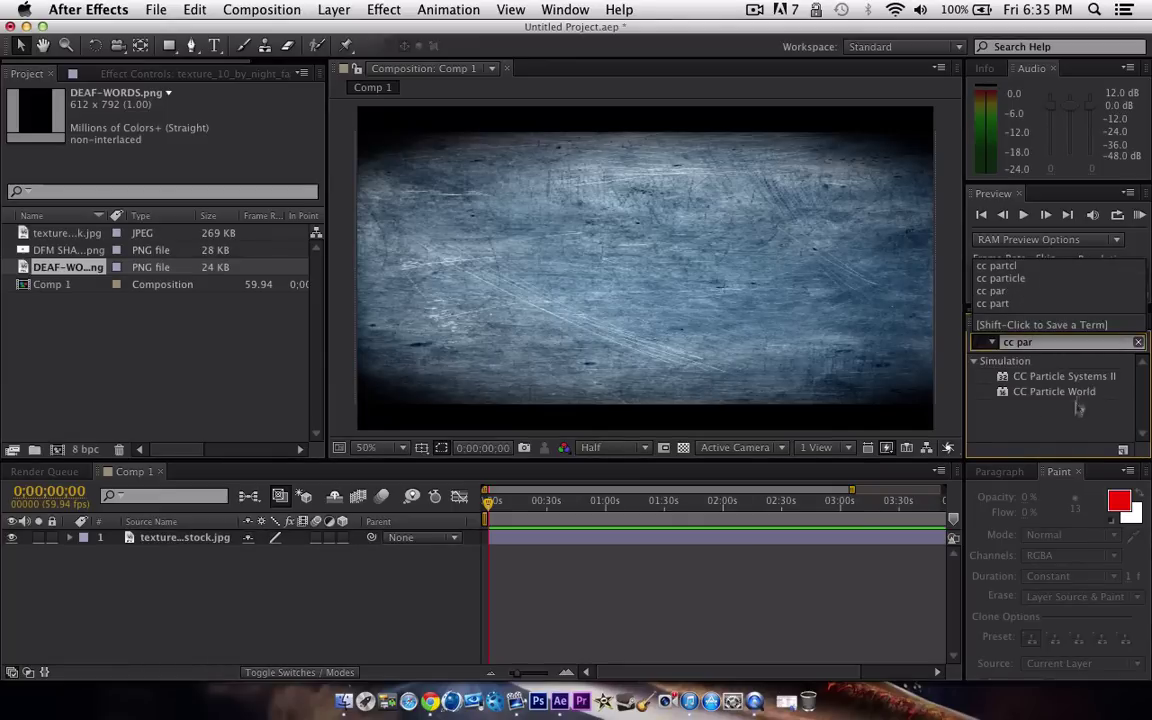
Try CC Particle World on the texture layer and undo it.
drag(1068, 397, 605, 295)
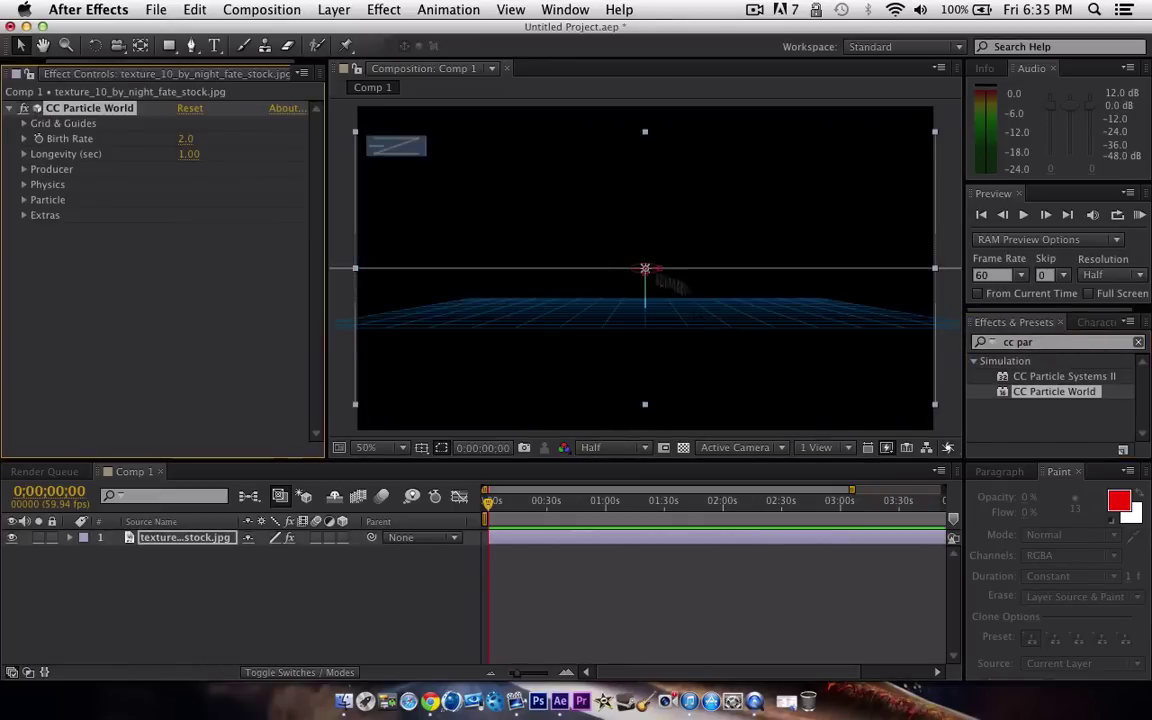
key(super+z)
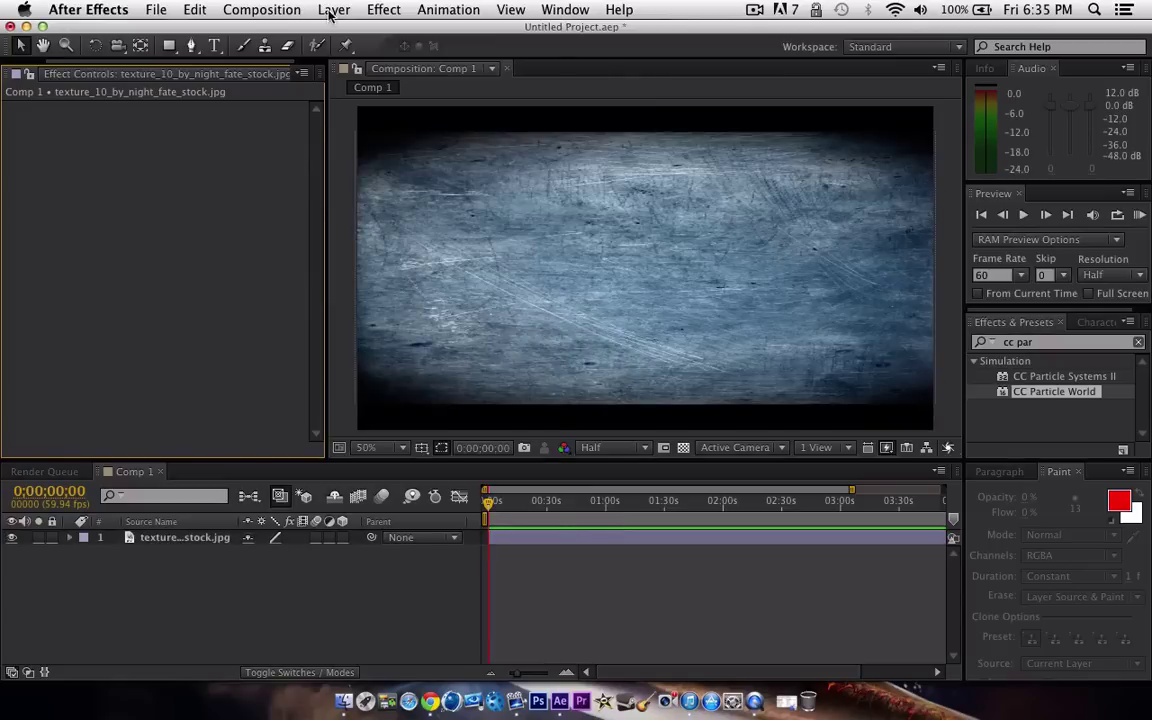
Create a new solid layer above the texture in Comp 1, accepting the default solid settings.
click(384, 9)
mouse_move(334, 9)
mouse_move(360, 31)
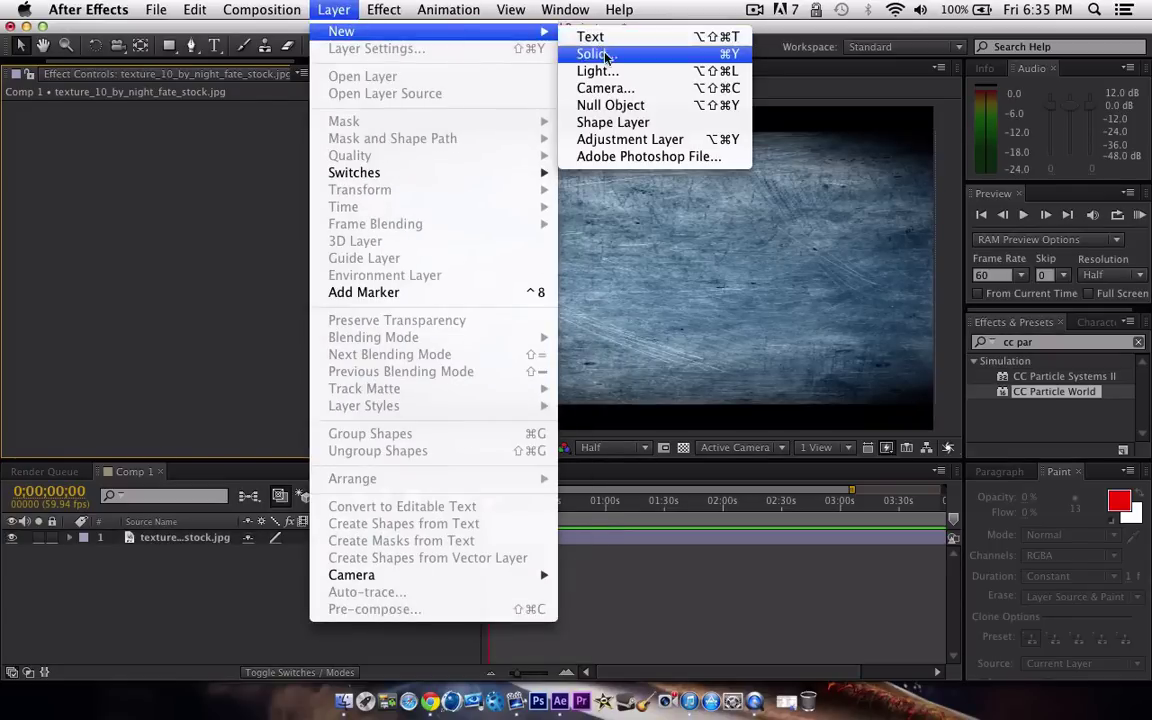
click(599, 51)
click(717, 508)
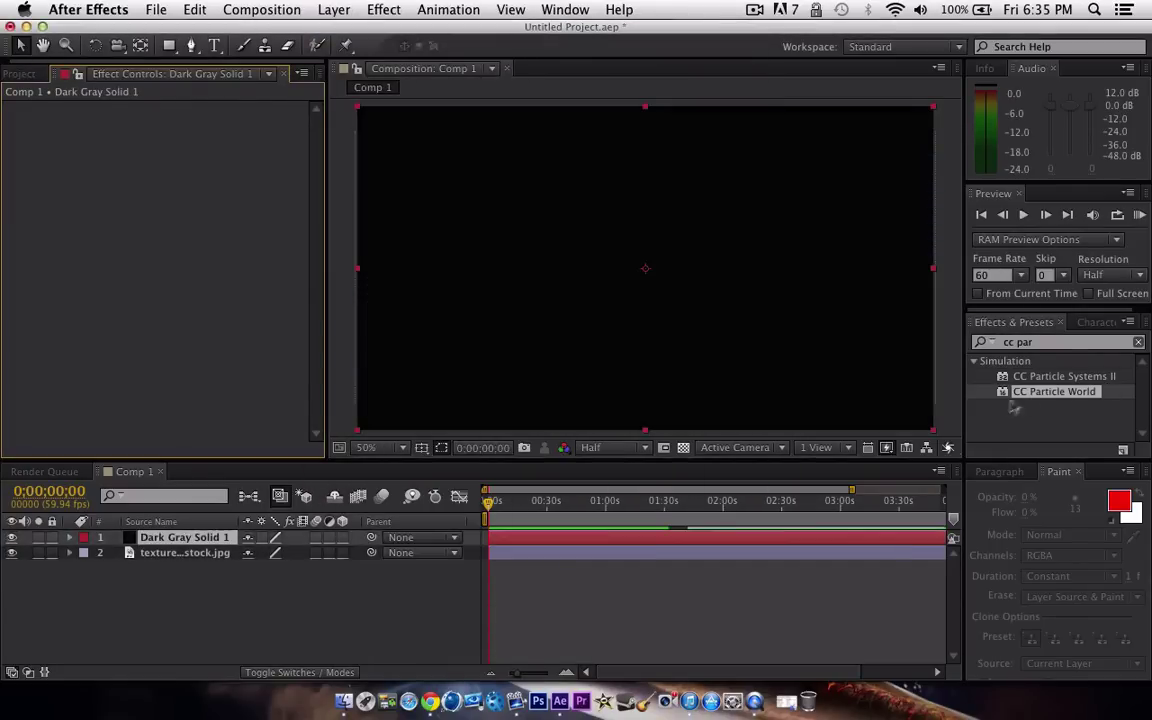
Apply CC Particle World to the solid and slide the layer earlier so particles are already emitting at the first frame.
drag(1054, 391, 813, 301)
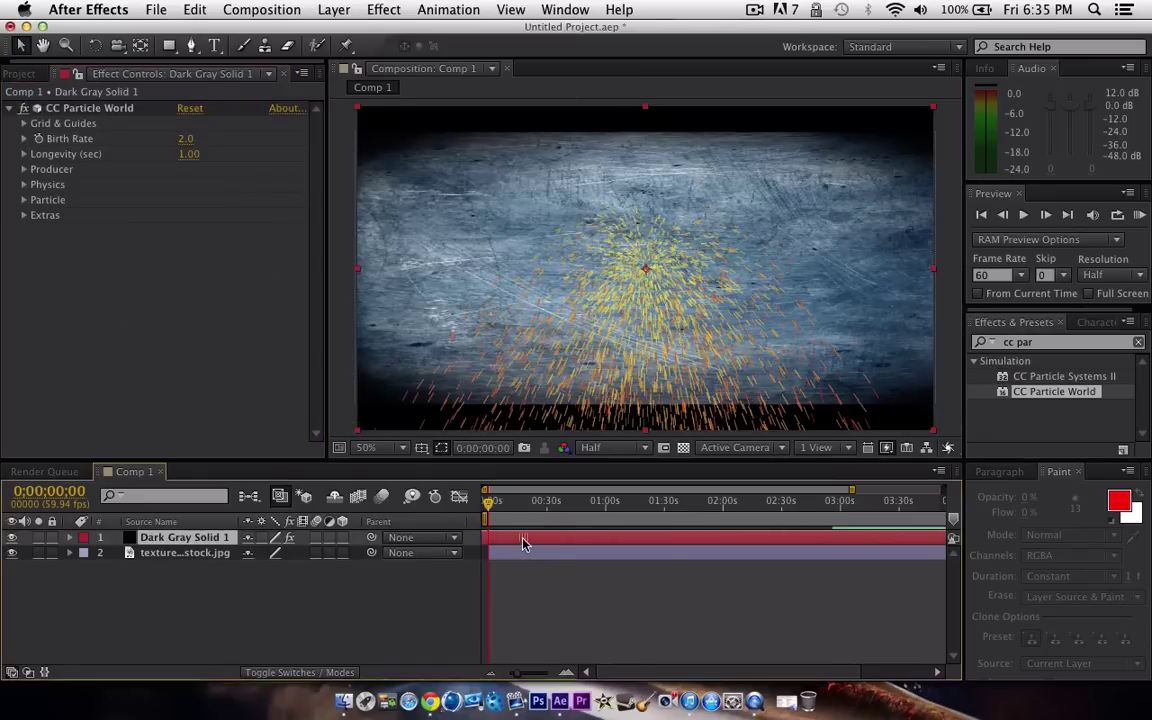
drag(522, 543, 500, 535)
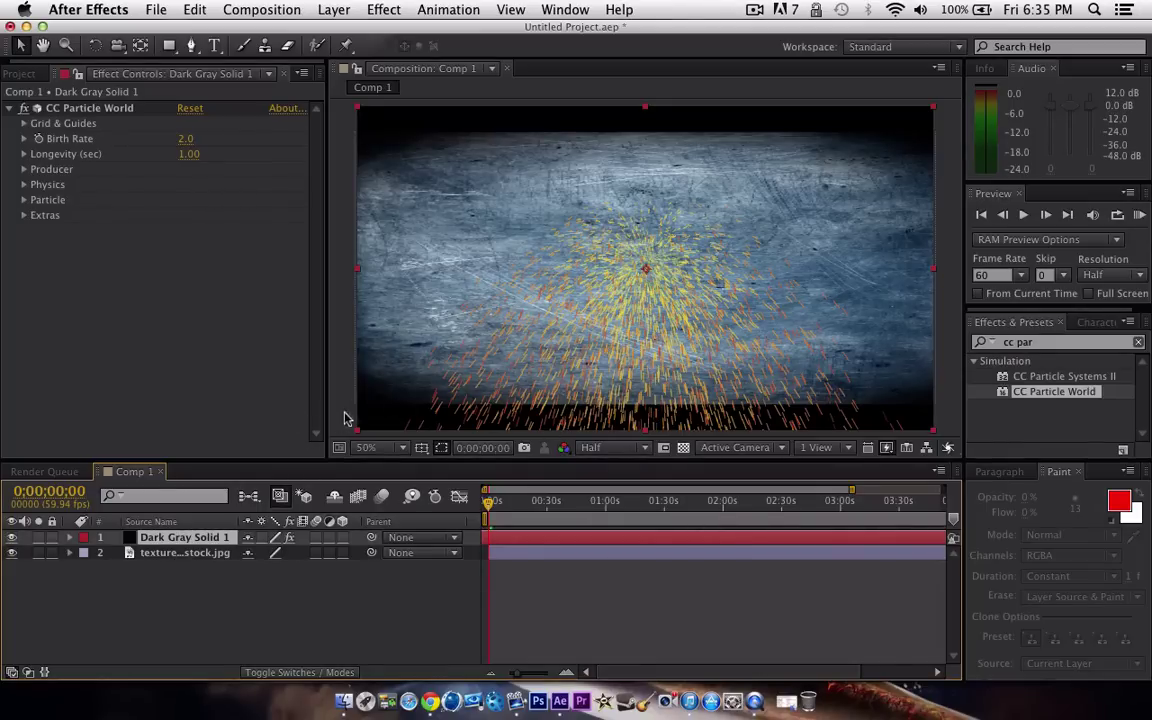
Stretch the texture layer vertically so it fills the whole composition frame, covering the black bands.
click(160, 553)
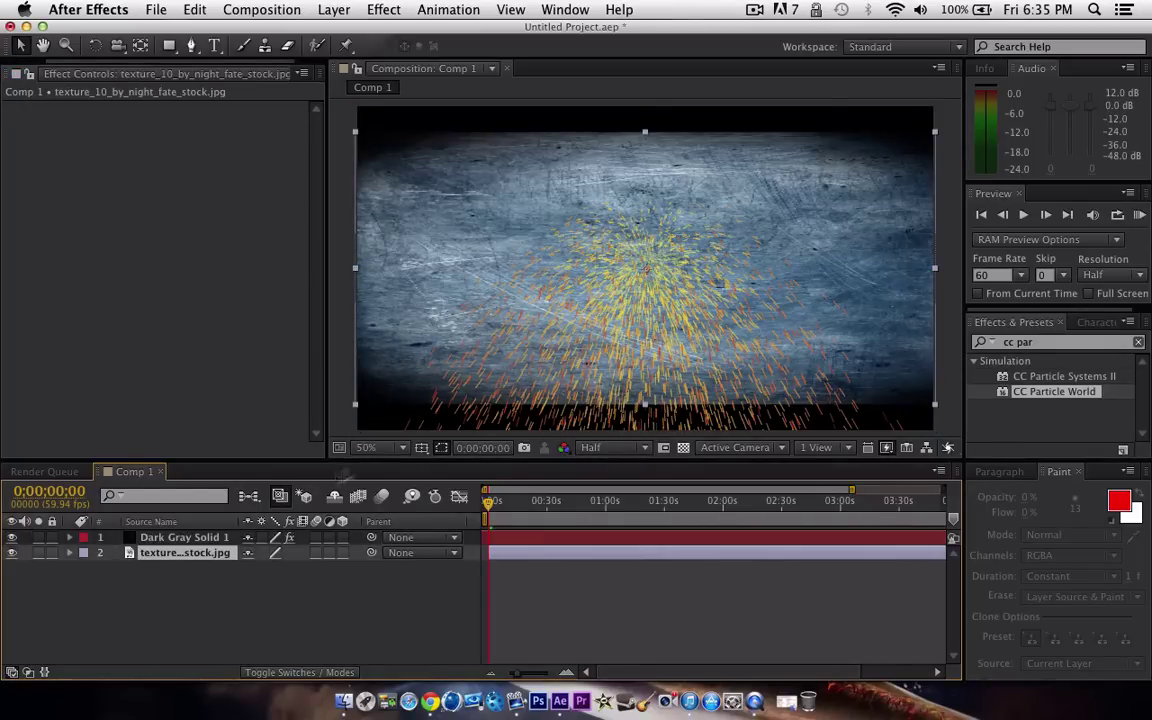
click(358, 416)
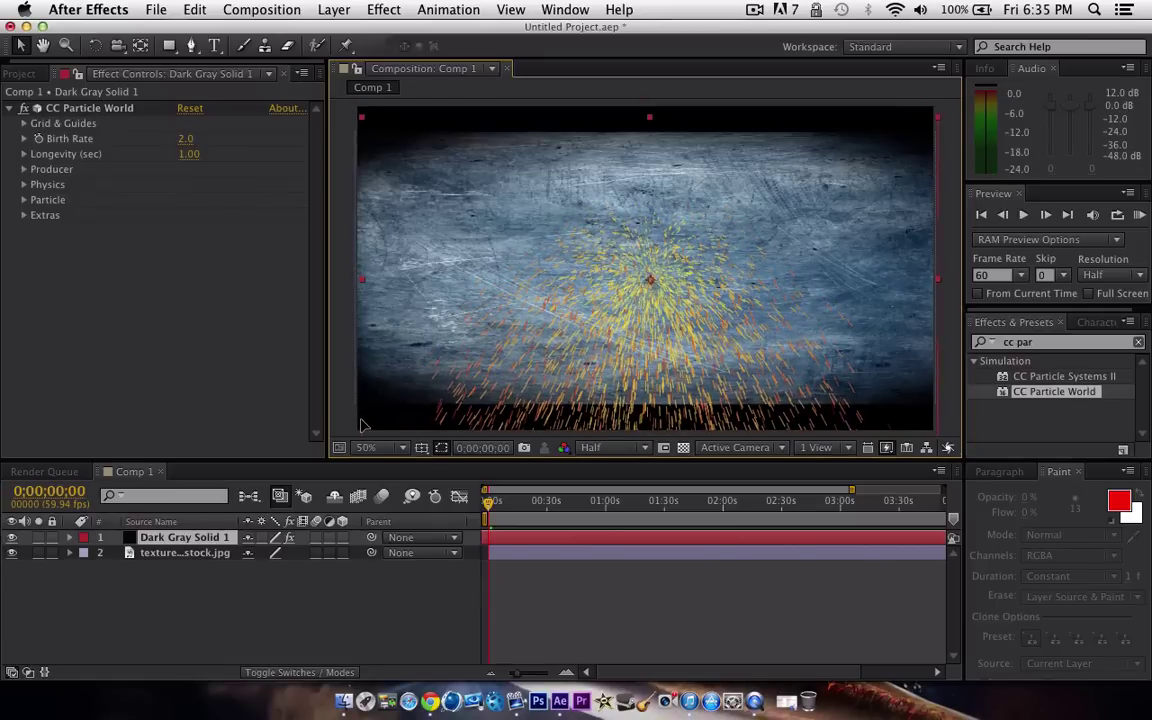
click(178, 553)
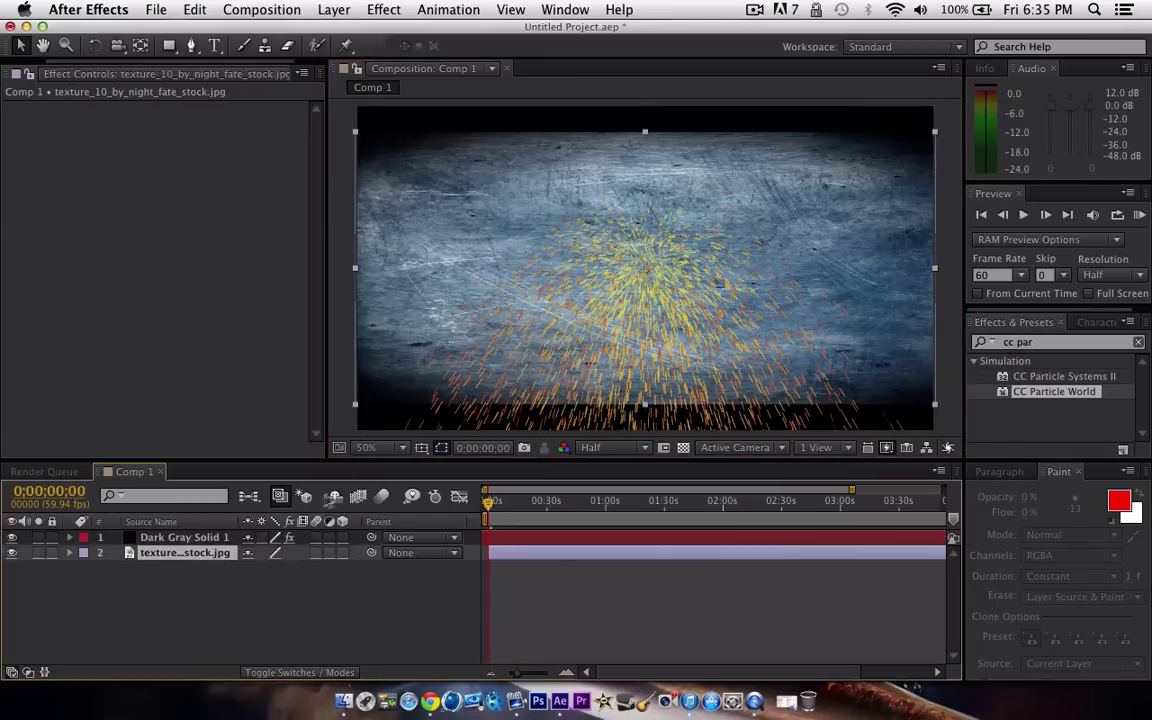
drag(356, 406, 359, 430)
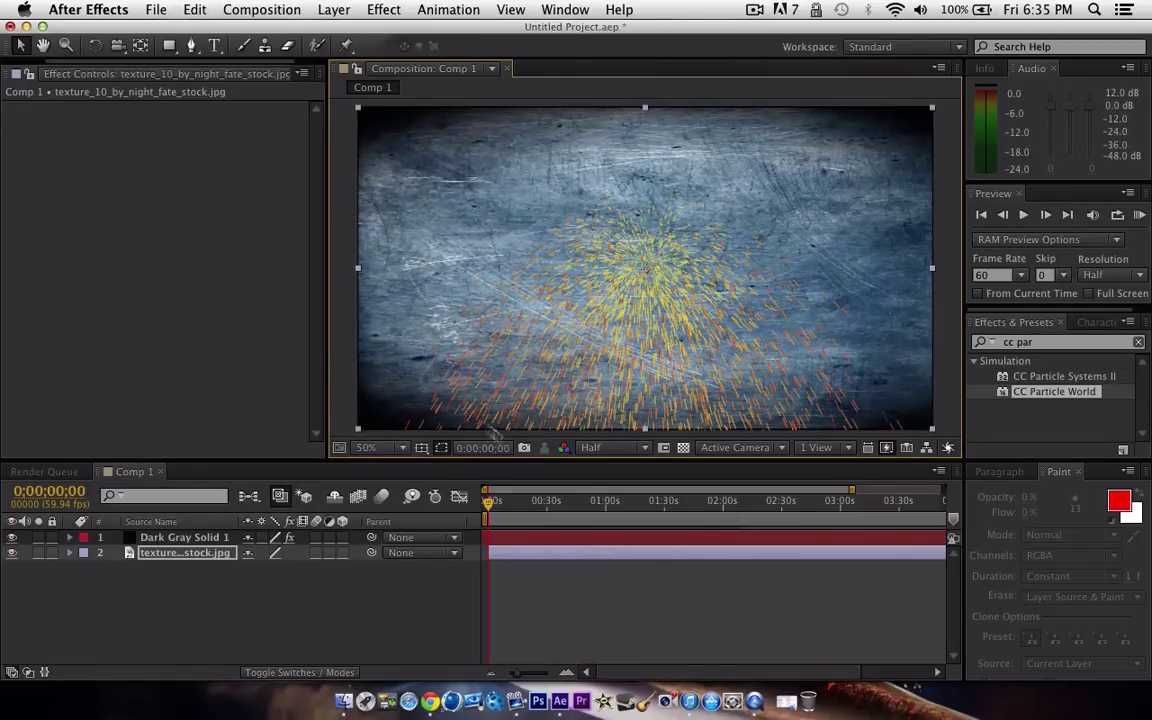
Spread the solid's CC Particle World producer to Radius X 1.285, Radius Y 0.595 and Radius Z 2.735, and preview the motion.
click(250, 535)
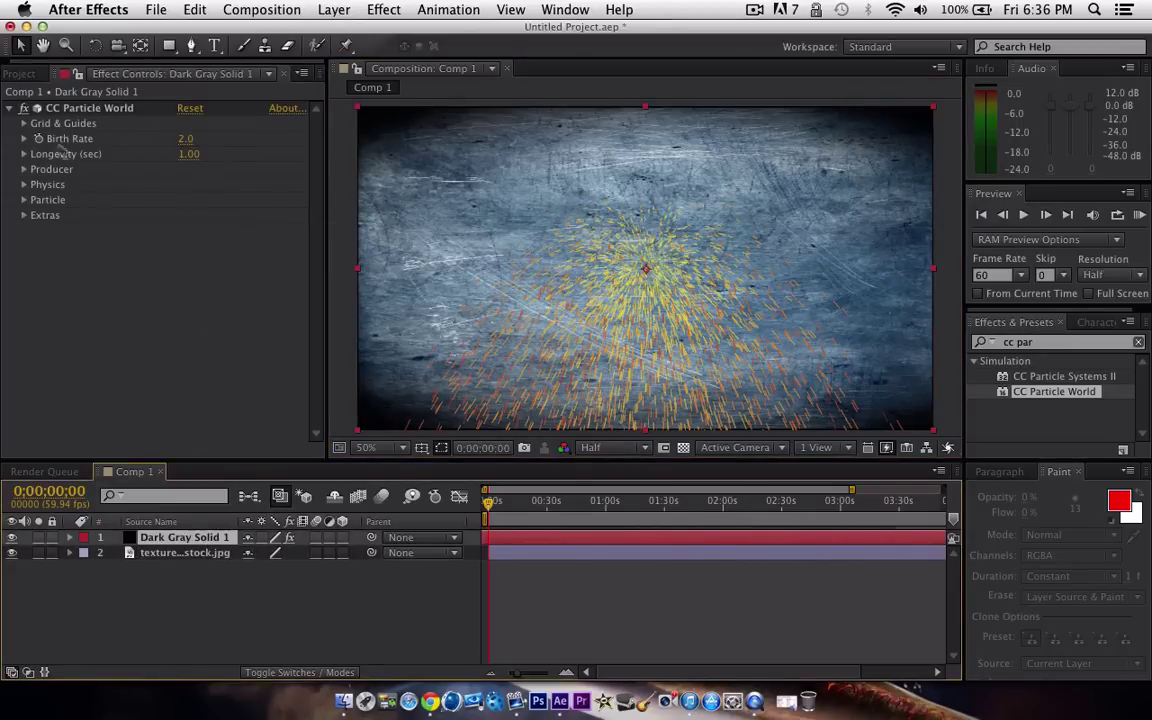
click(24, 185)
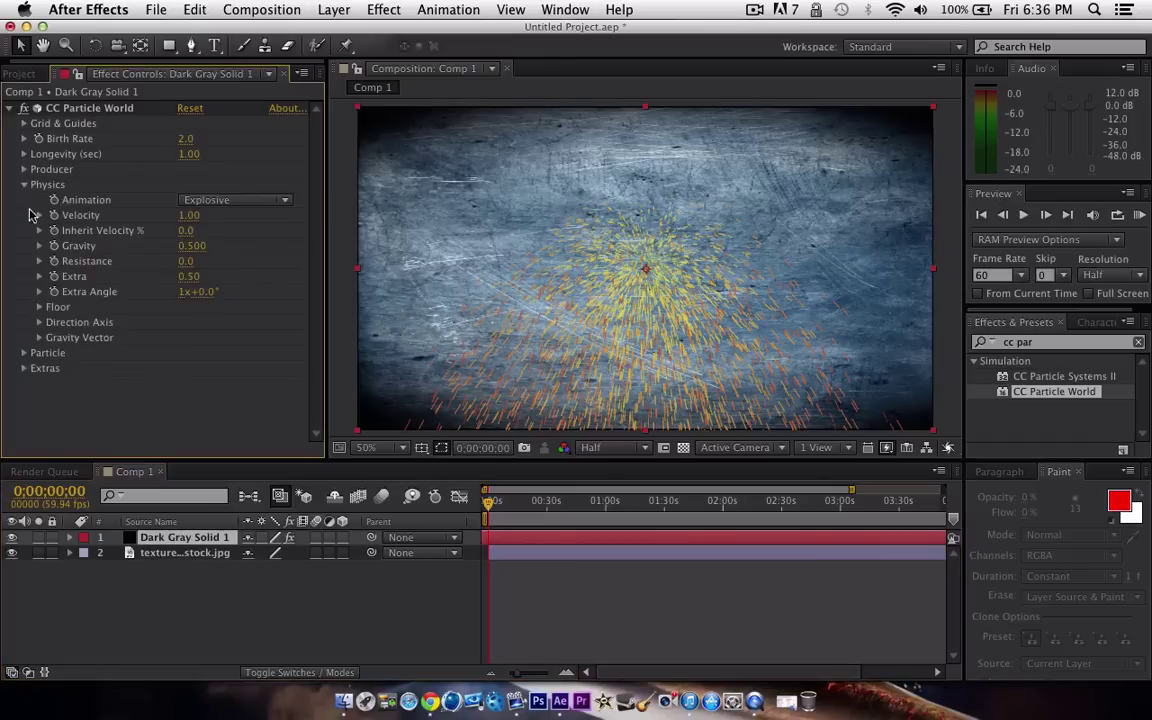
click(24, 353)
scroll(14, 190, down, 5)
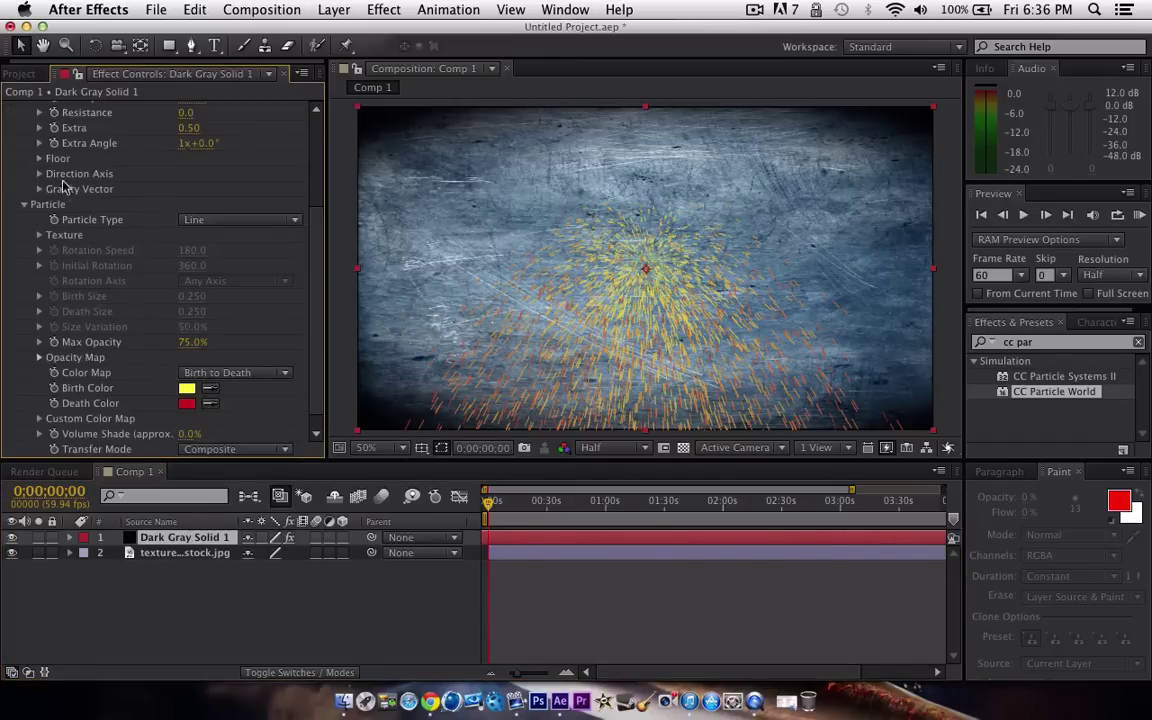
scroll(60, 183, up, 5)
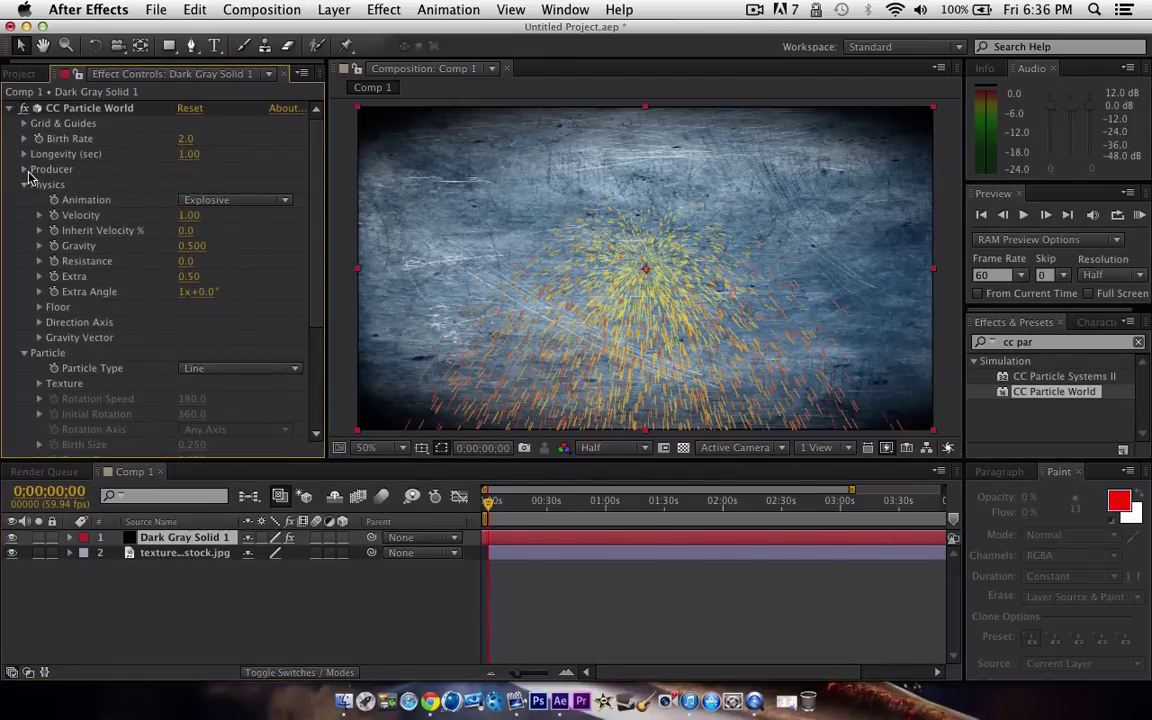
click(25, 170)
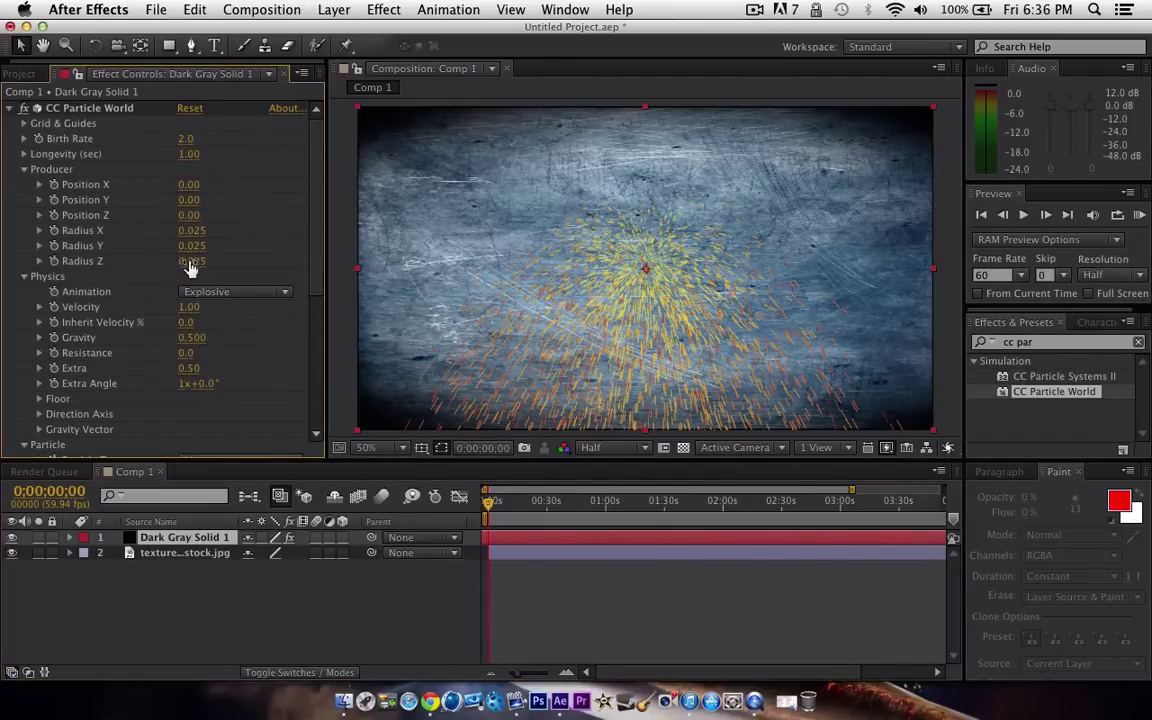
drag(190, 267, 487, 314)
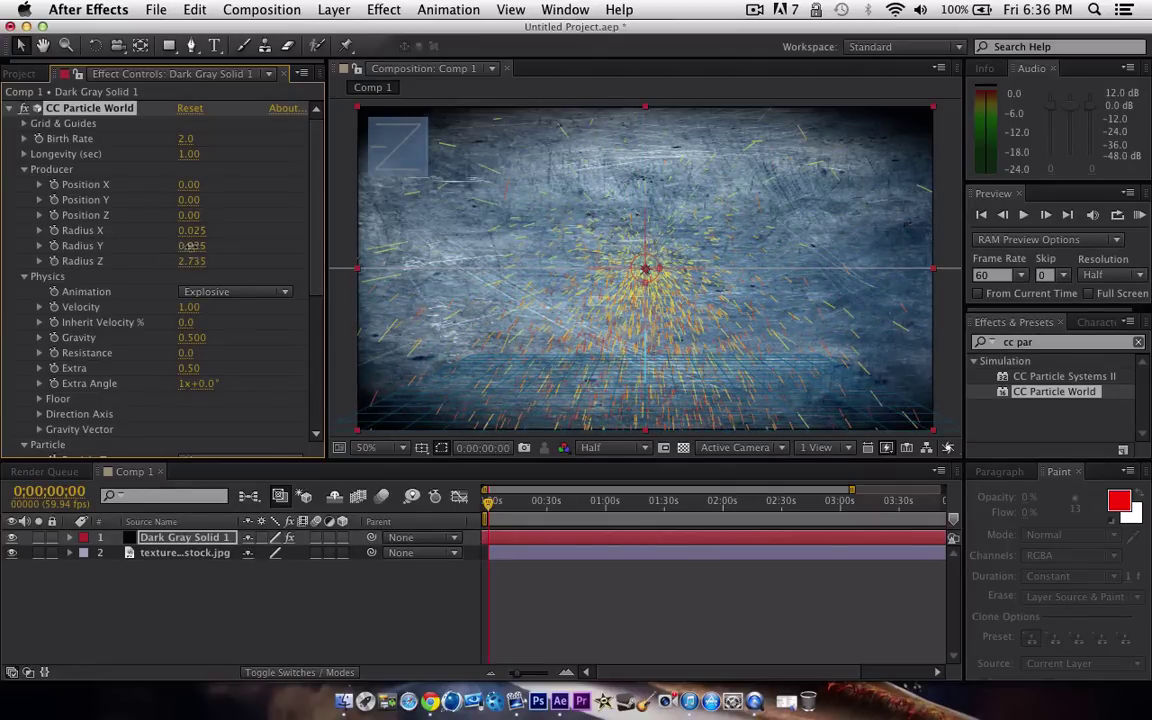
drag(190, 246, 298, 230)
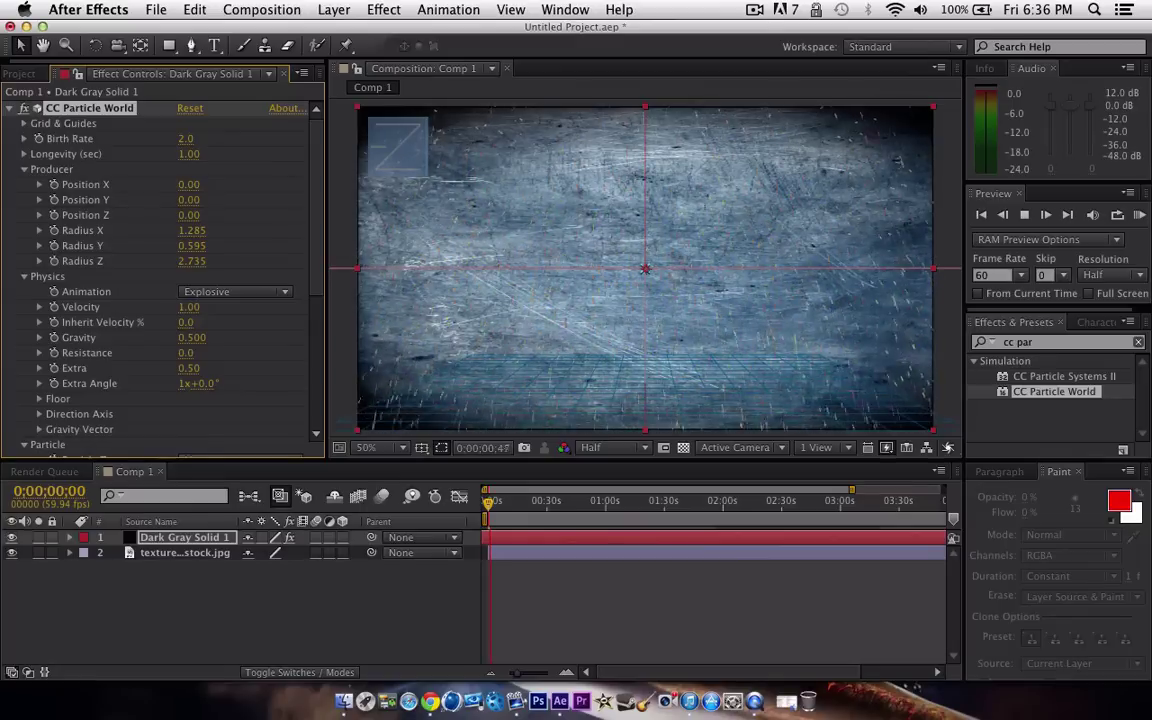
key(space)
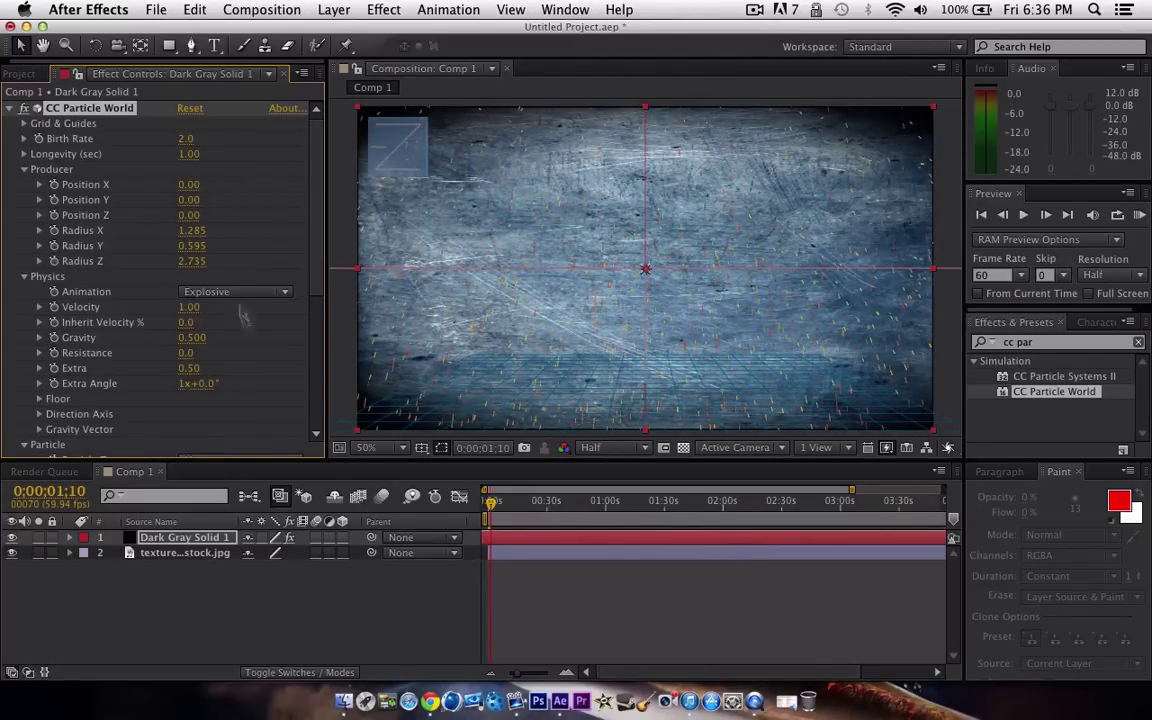
Try the Twirly, Twirl and Fire physics animations on the particles, previewing the motion, and return to Explosive.
scroll(243, 316, down, 4)
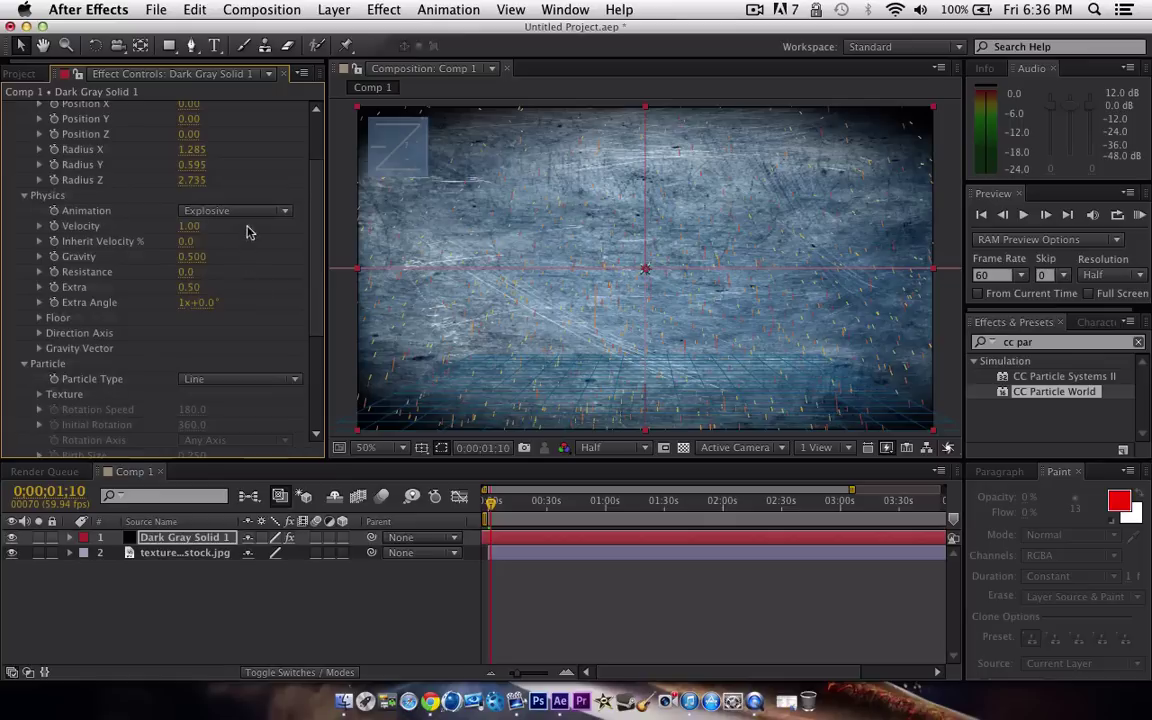
scroll(251, 244, down, 1)
click(234, 184)
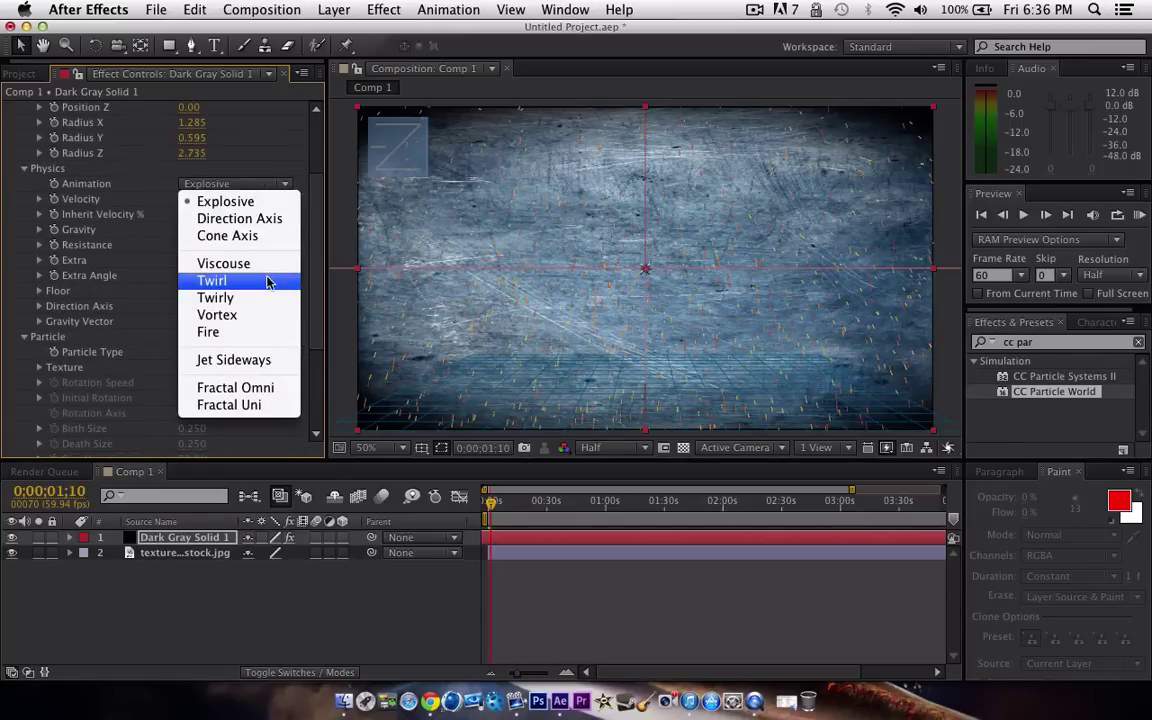
click(244, 299)
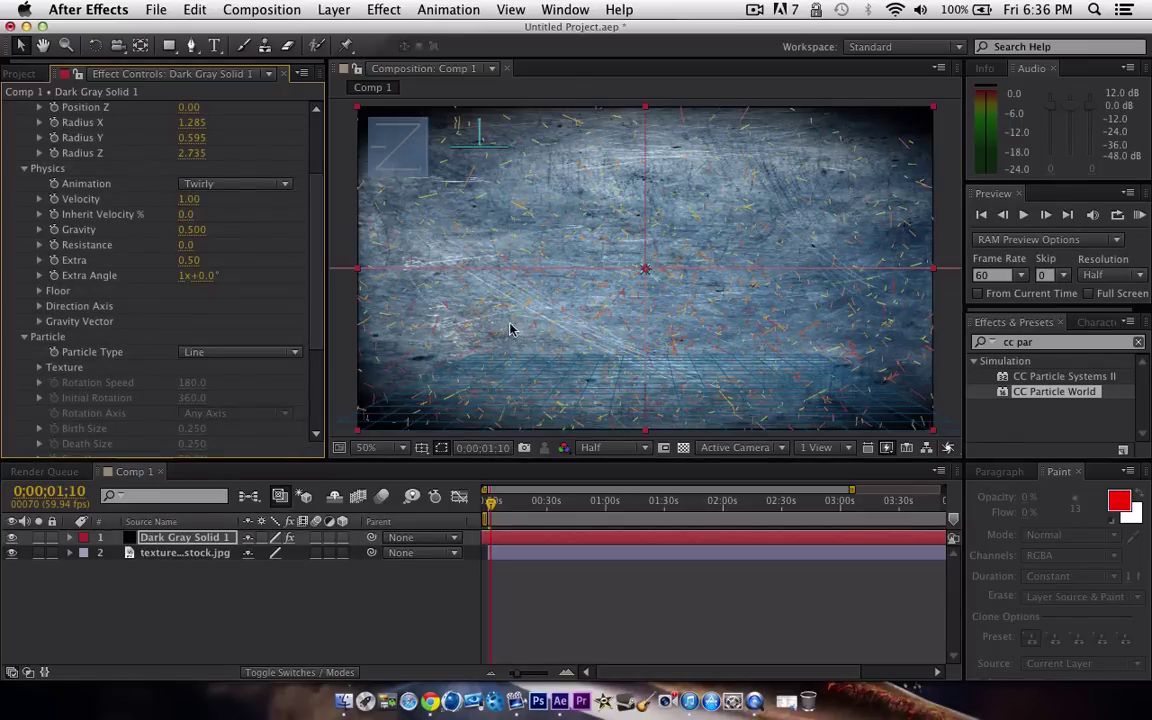
click(284, 184)
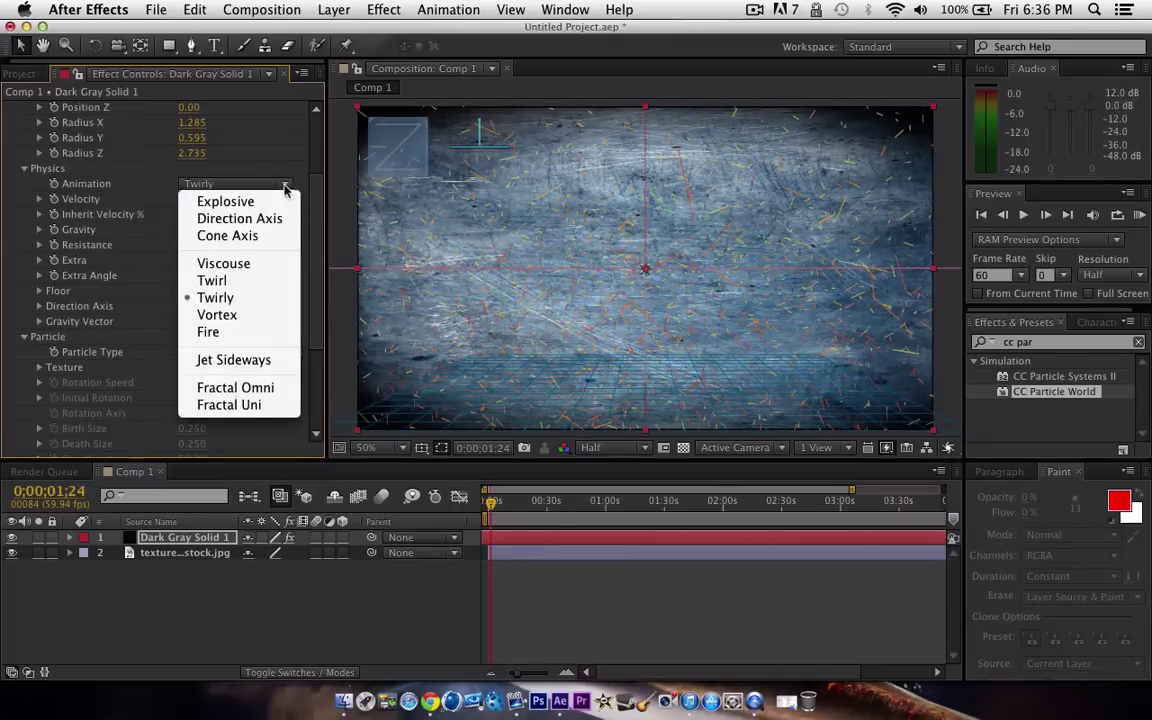
click(255, 281)
key(space)
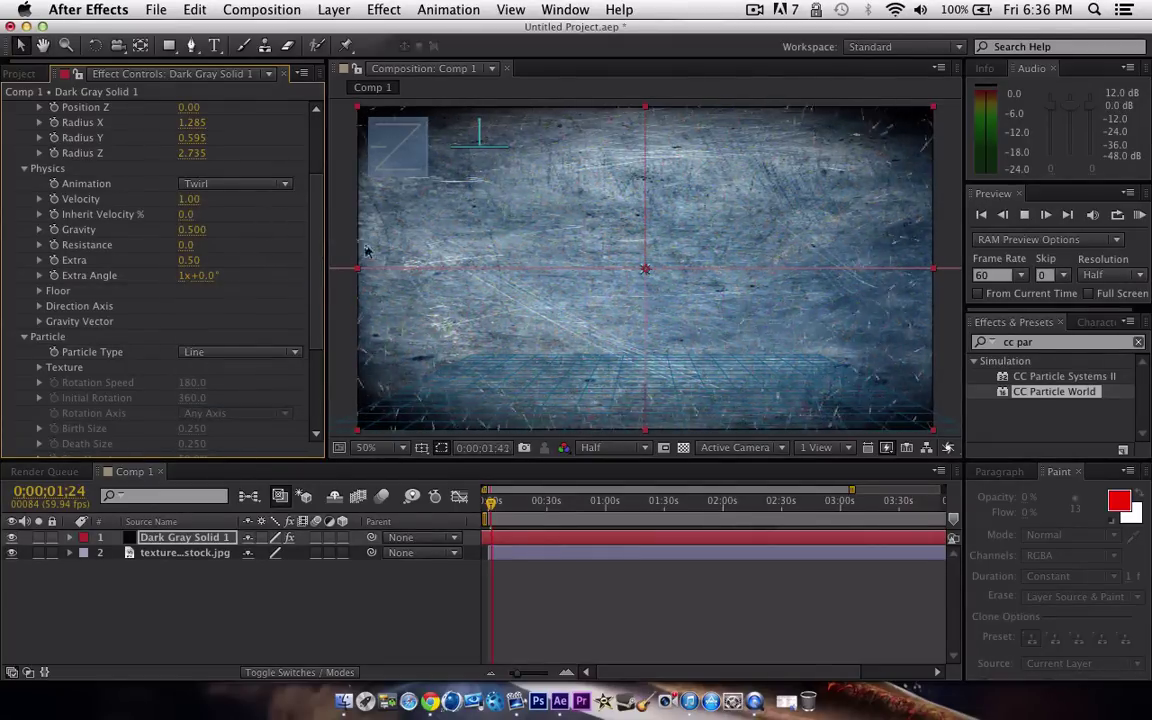
click(284, 184)
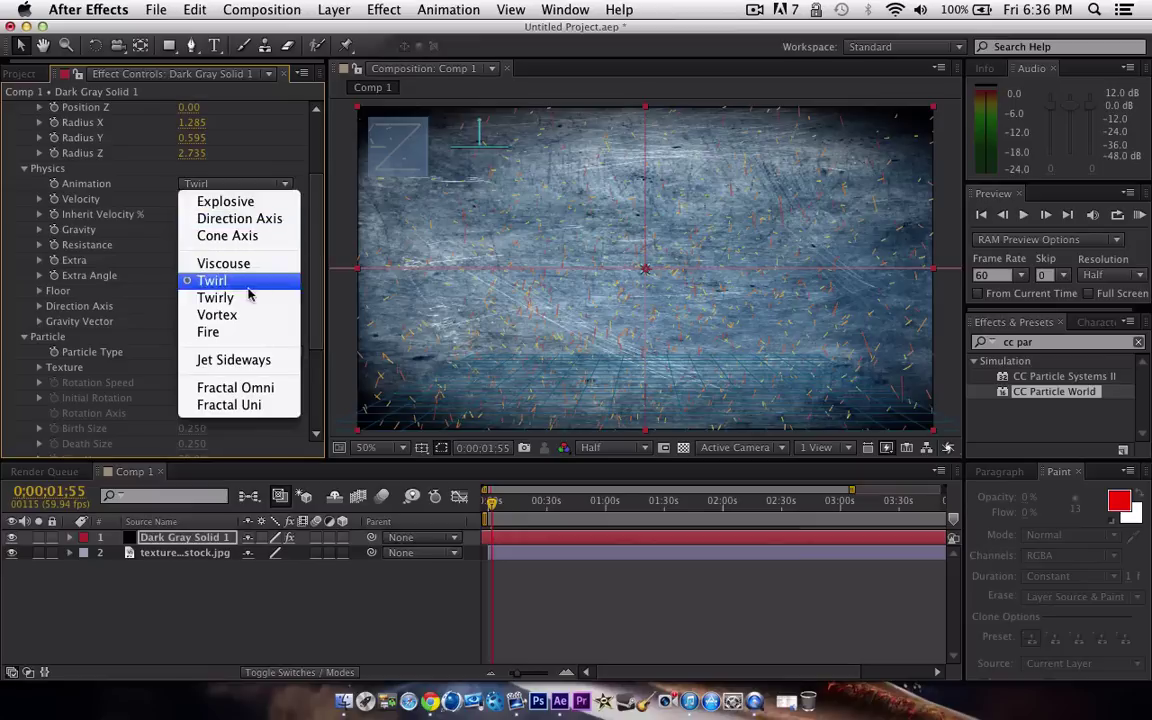
click(246, 332)
key(space)
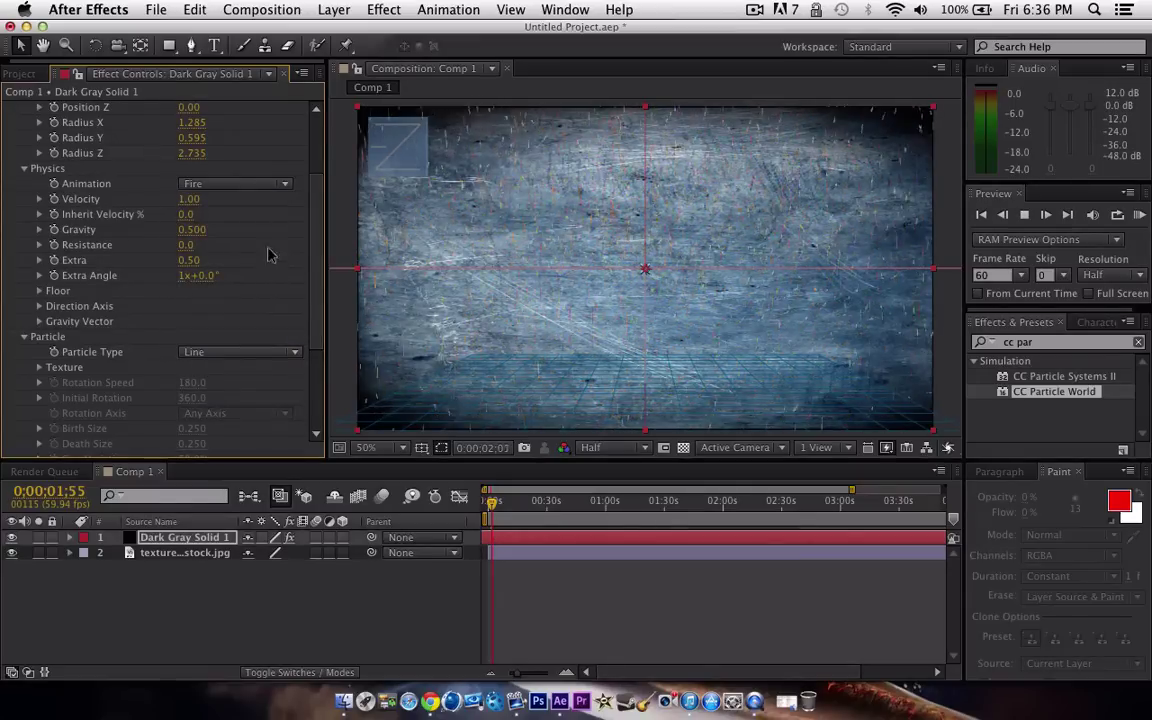
click(284, 184)
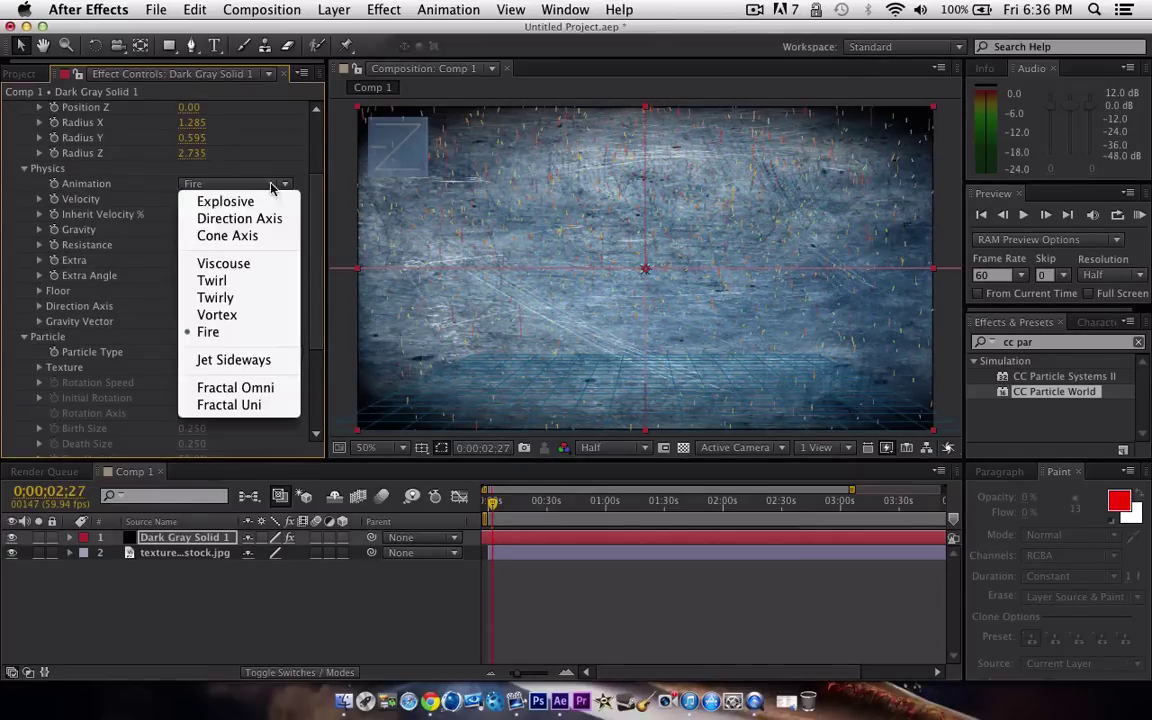
click(245, 201)
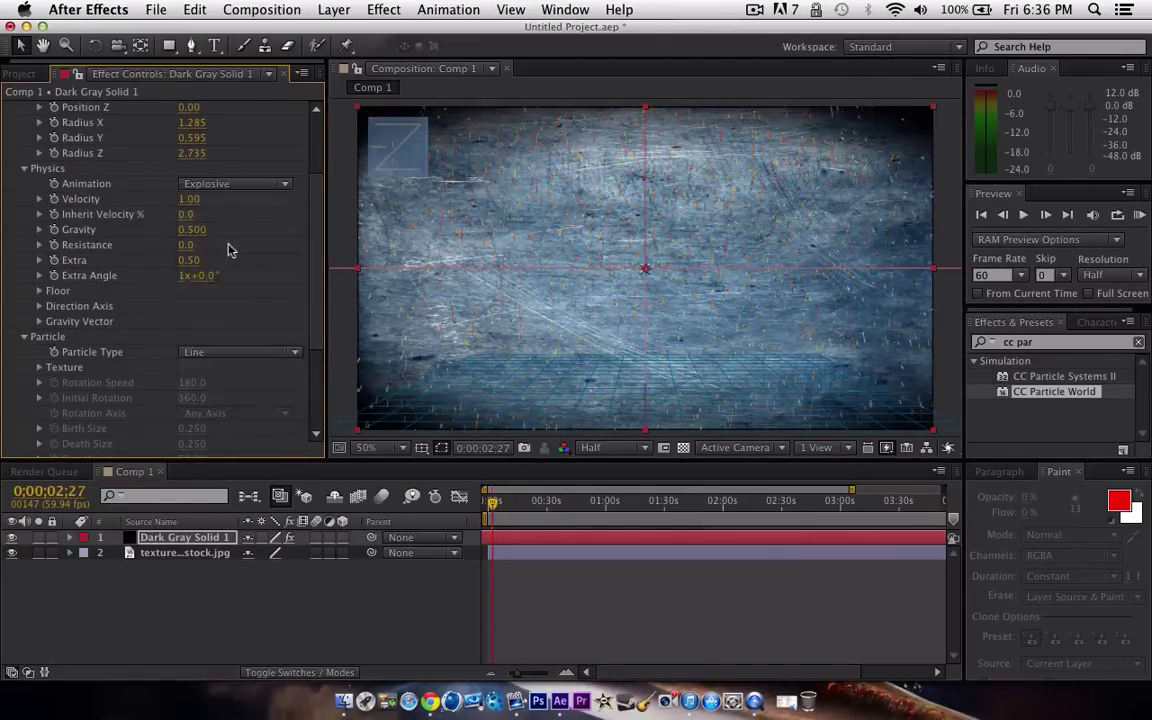
Set the CC Particle World particle type to TriPolygon.
scroll(200, 298, down, 5)
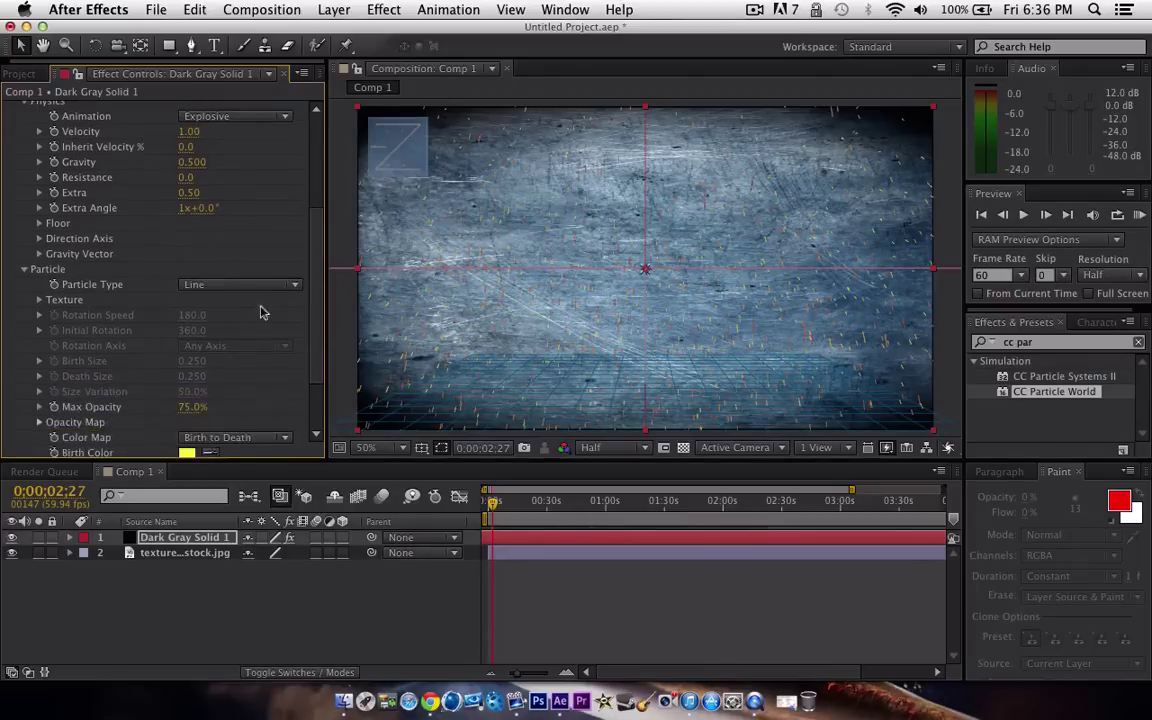
click(232, 204)
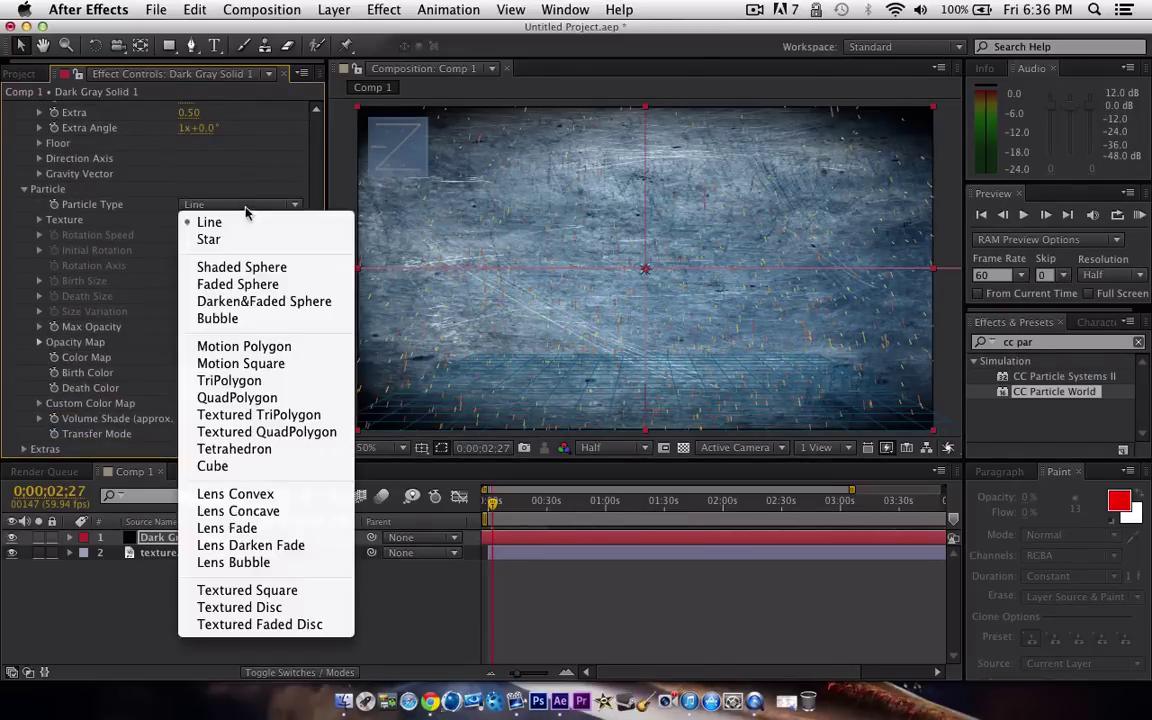
click(280, 387)
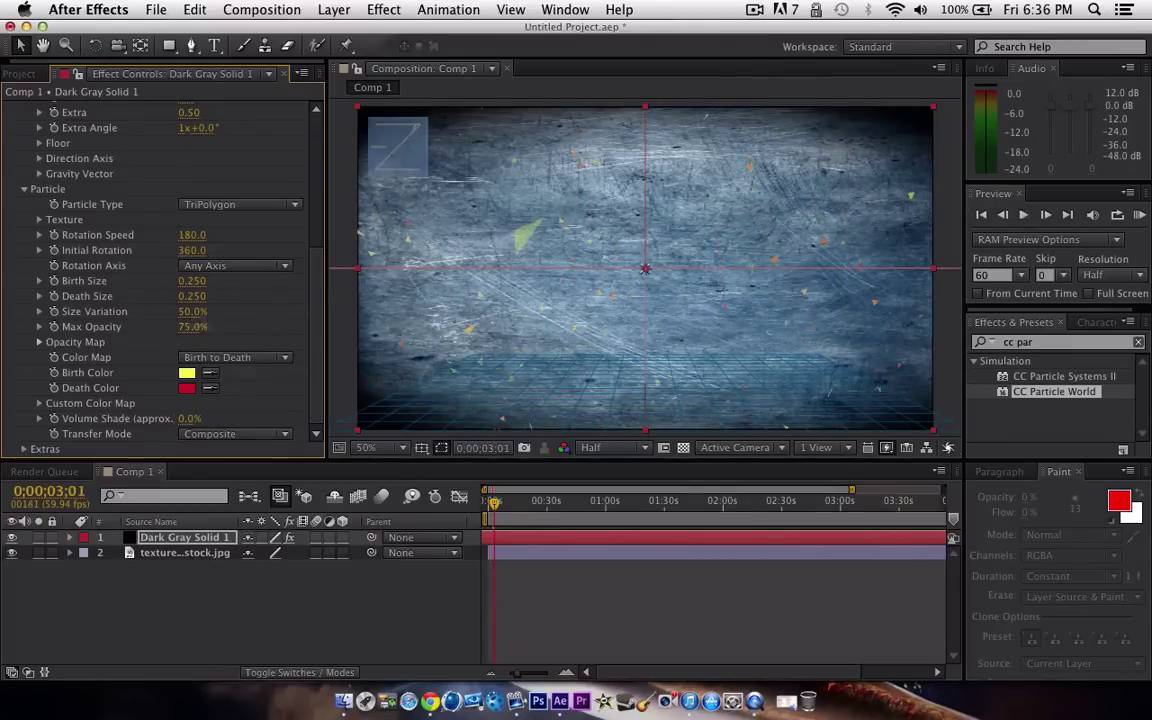
Set the particles' Birth Color to dark gray (424241).
click(187, 376)
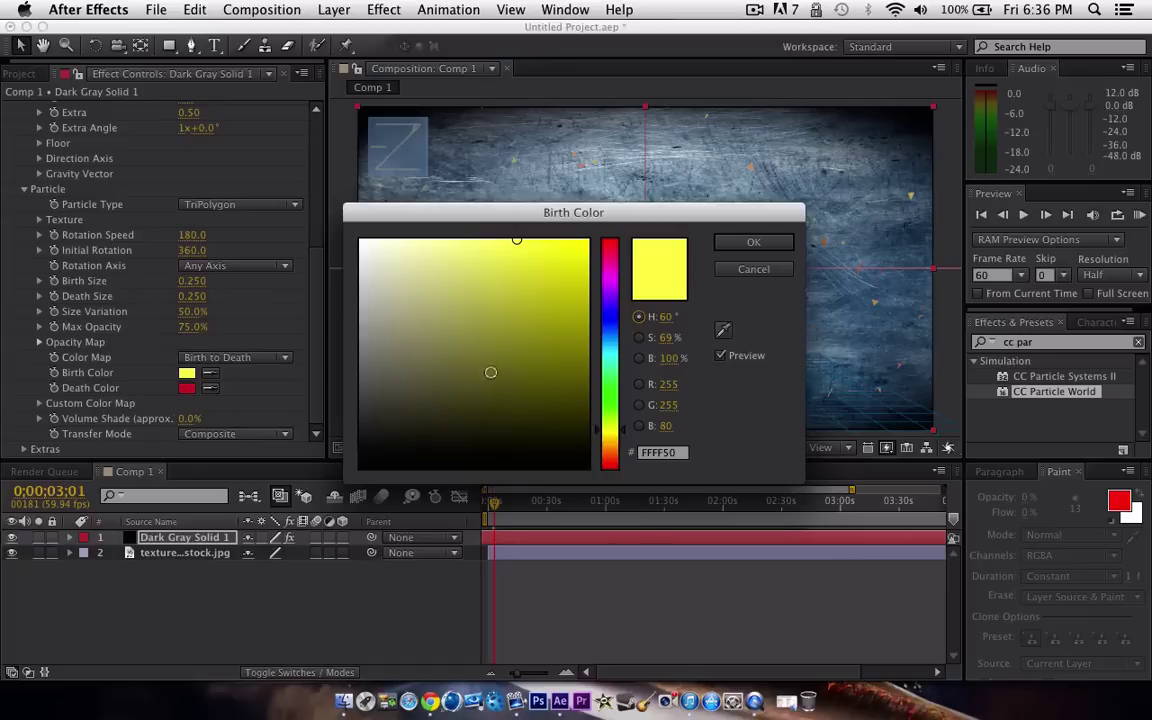
mouse_move(543, 344)
mouse_down()
mouse_move(419, 414)
mouse_move(368, 400)
mouse_up()
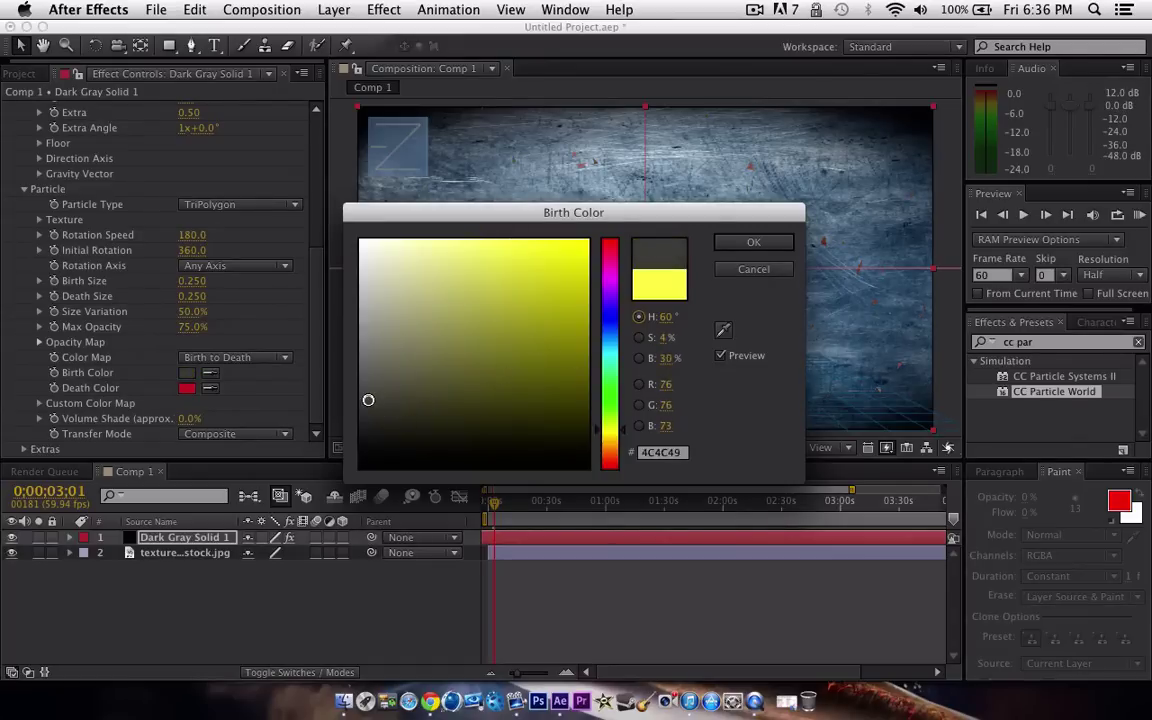
click(751, 241)
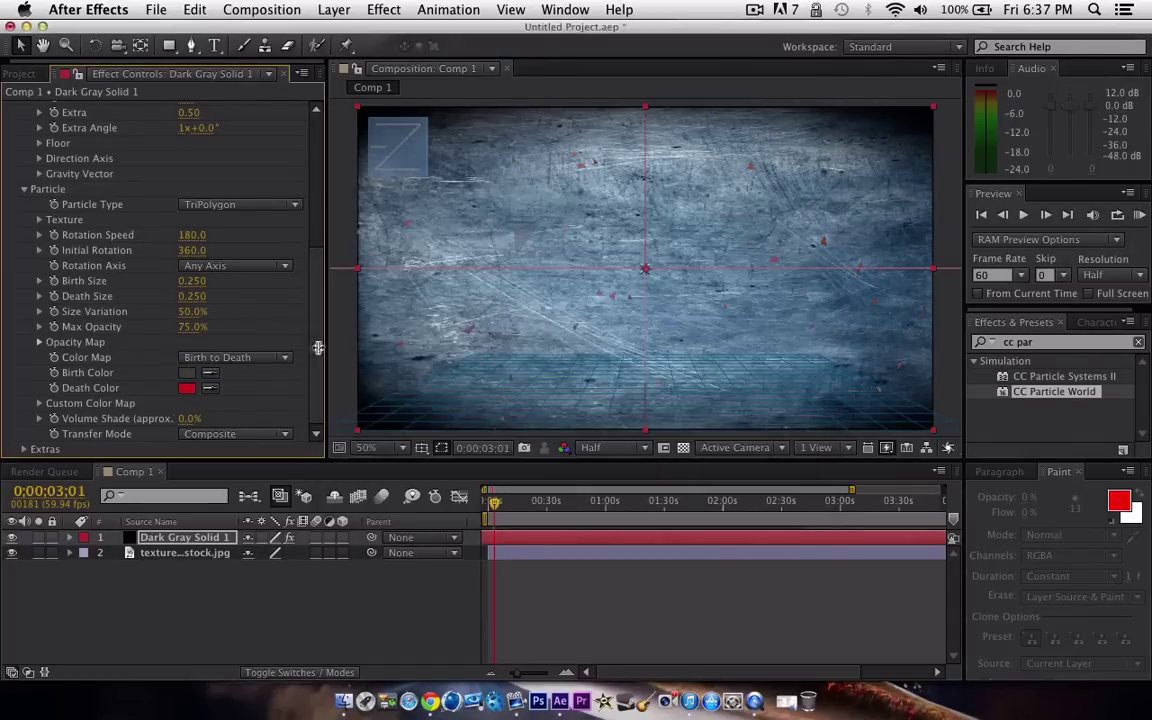
Set the particles' Death Color to blue (2F5CD9) and preview the animation.
click(187, 389)
click(609, 326)
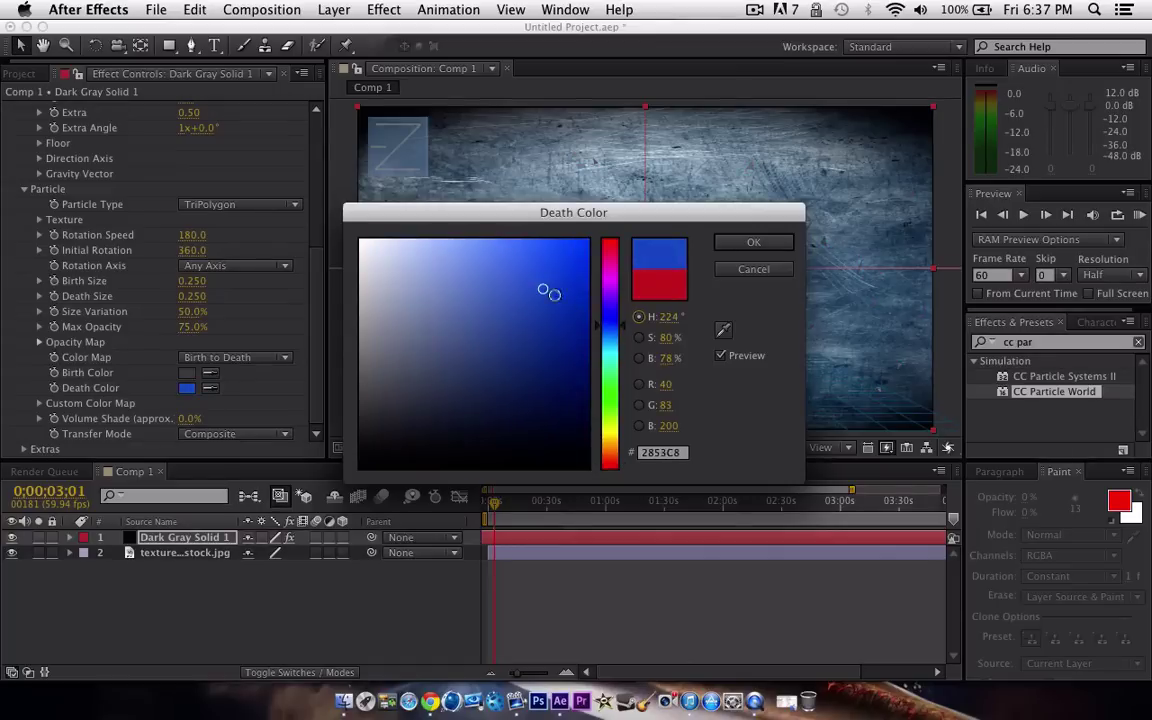
drag(555, 295, 538, 273)
click(727, 243)
key(space)
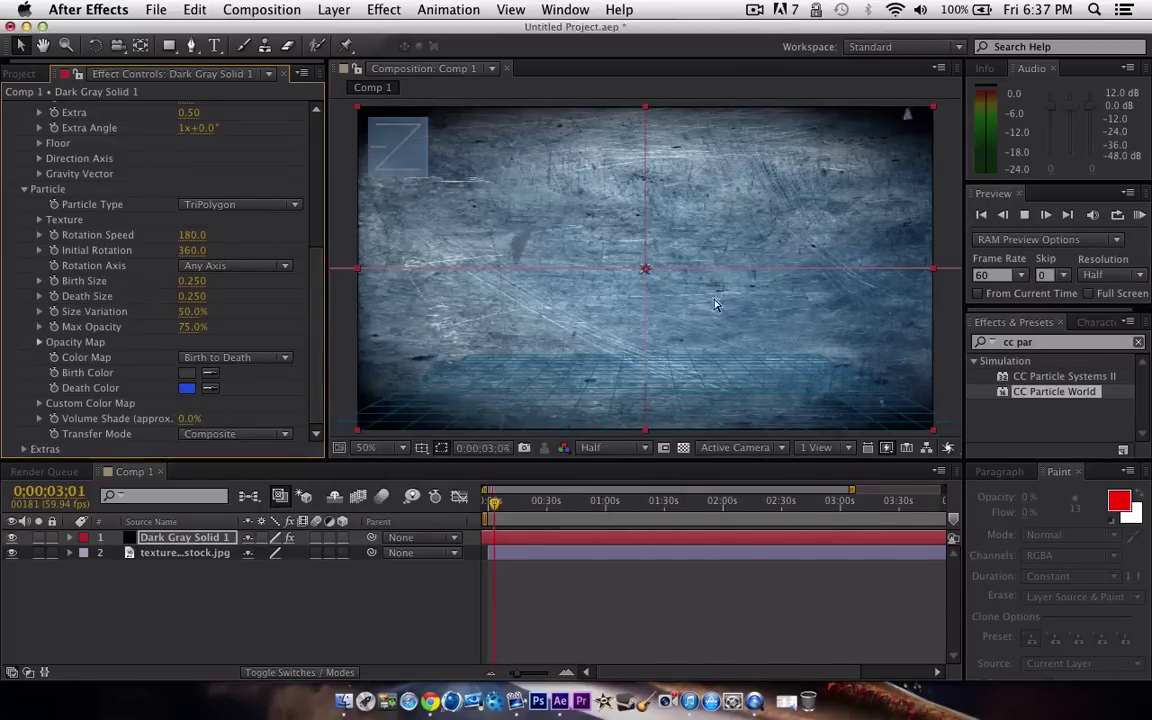
key(space)
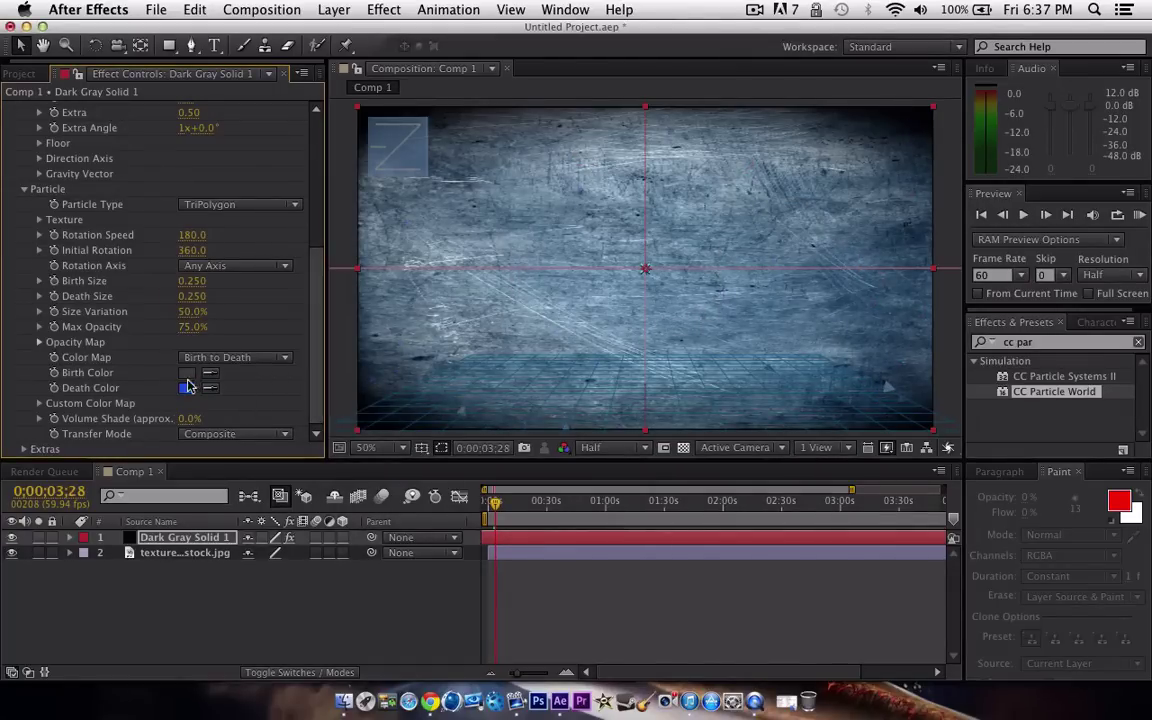
Make the particles' Death Color a more saturated blue and set their Birth Color to light gray, previewing the motion.
click(187, 387)
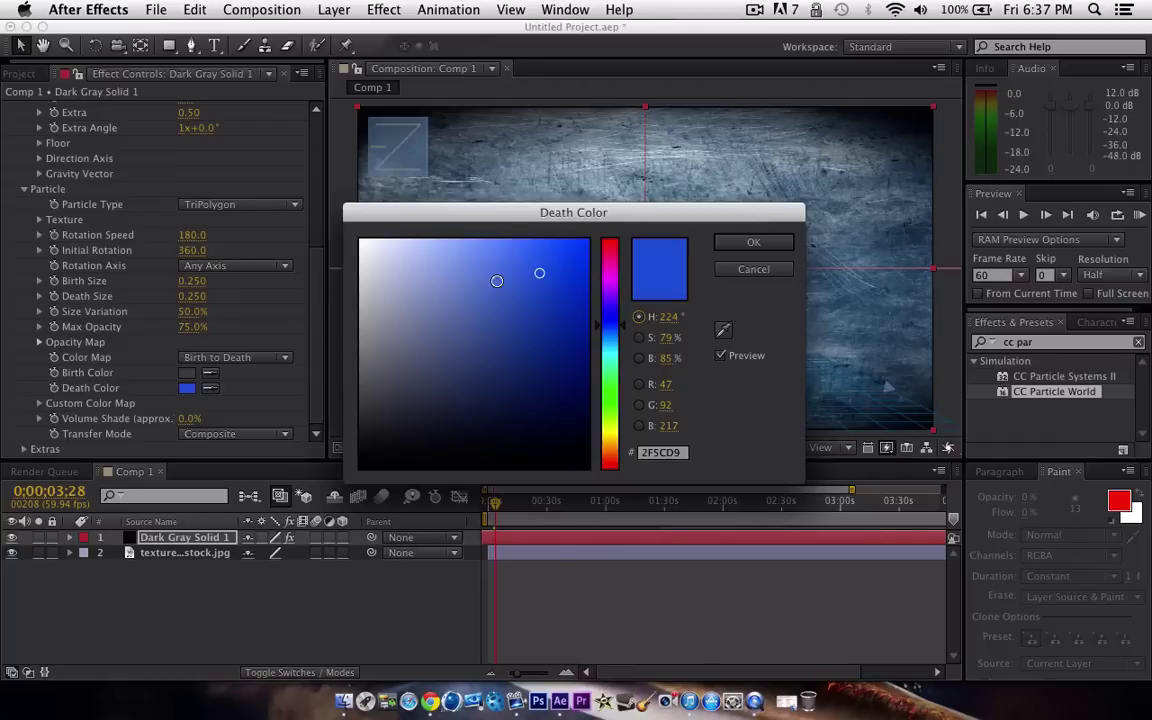
click(742, 242)
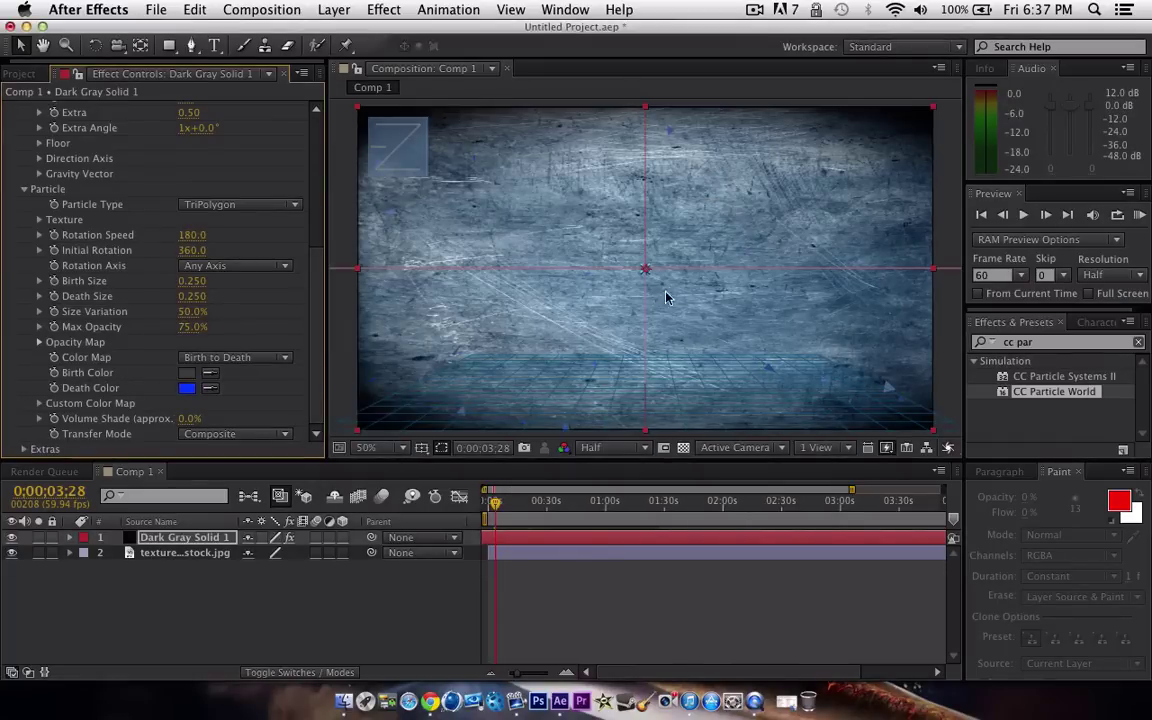
key(space)
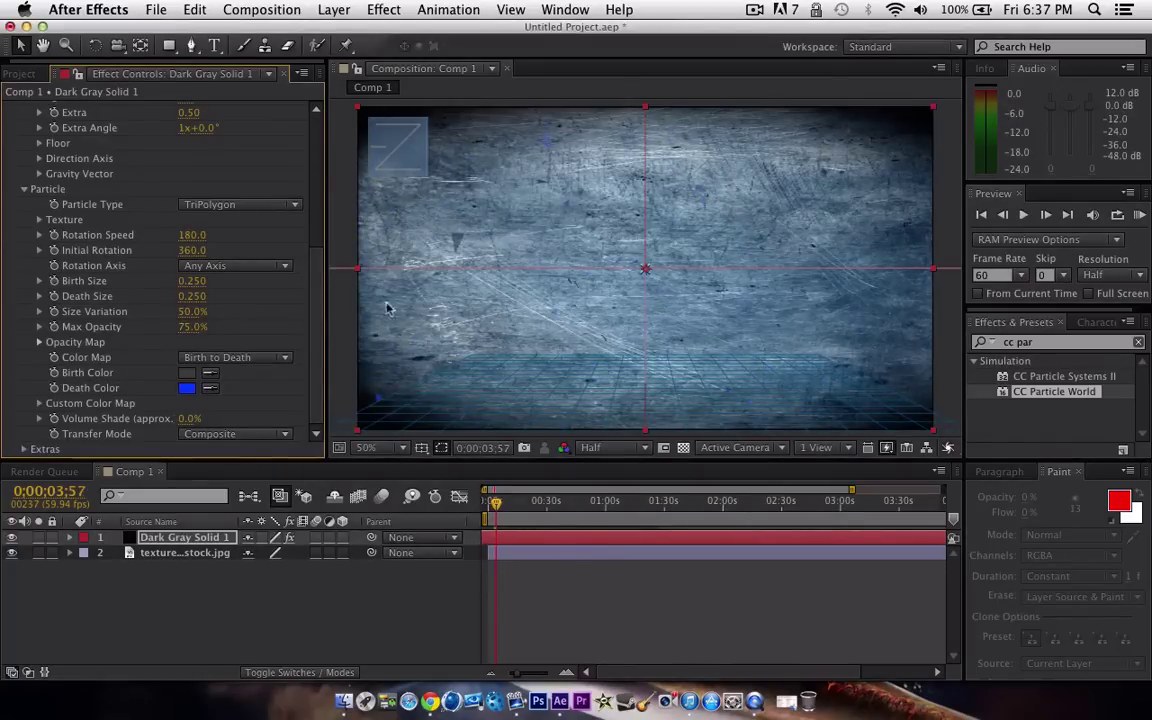
click(187, 373)
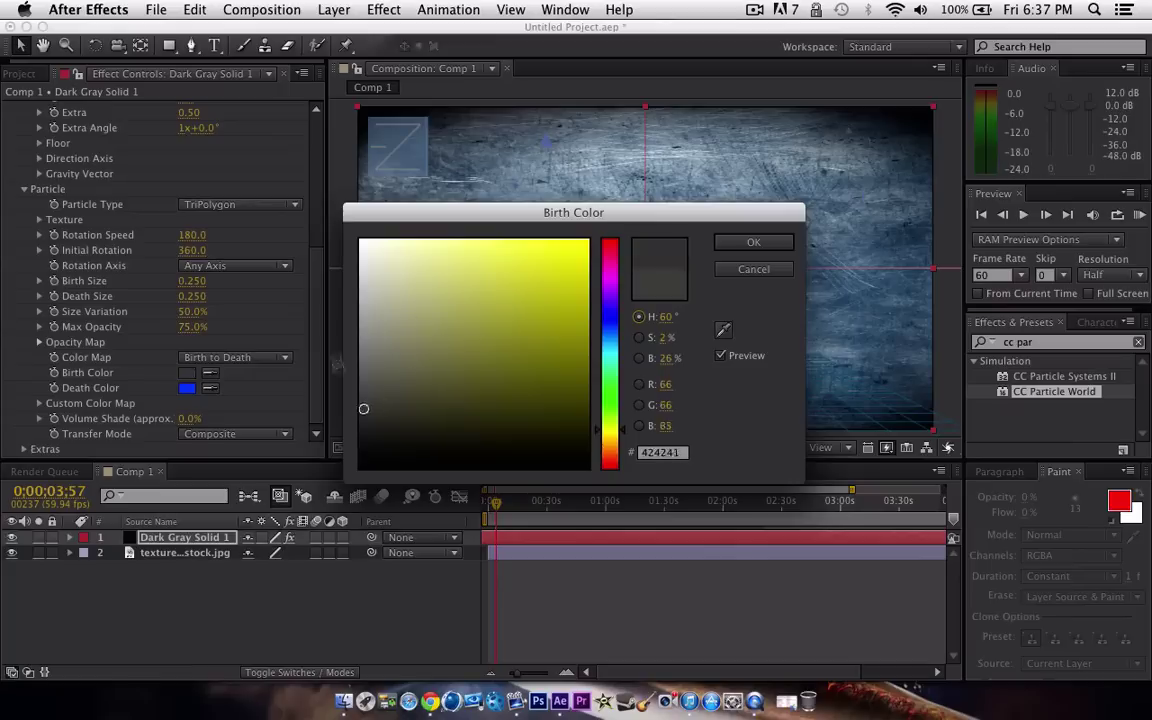
click(779, 244)
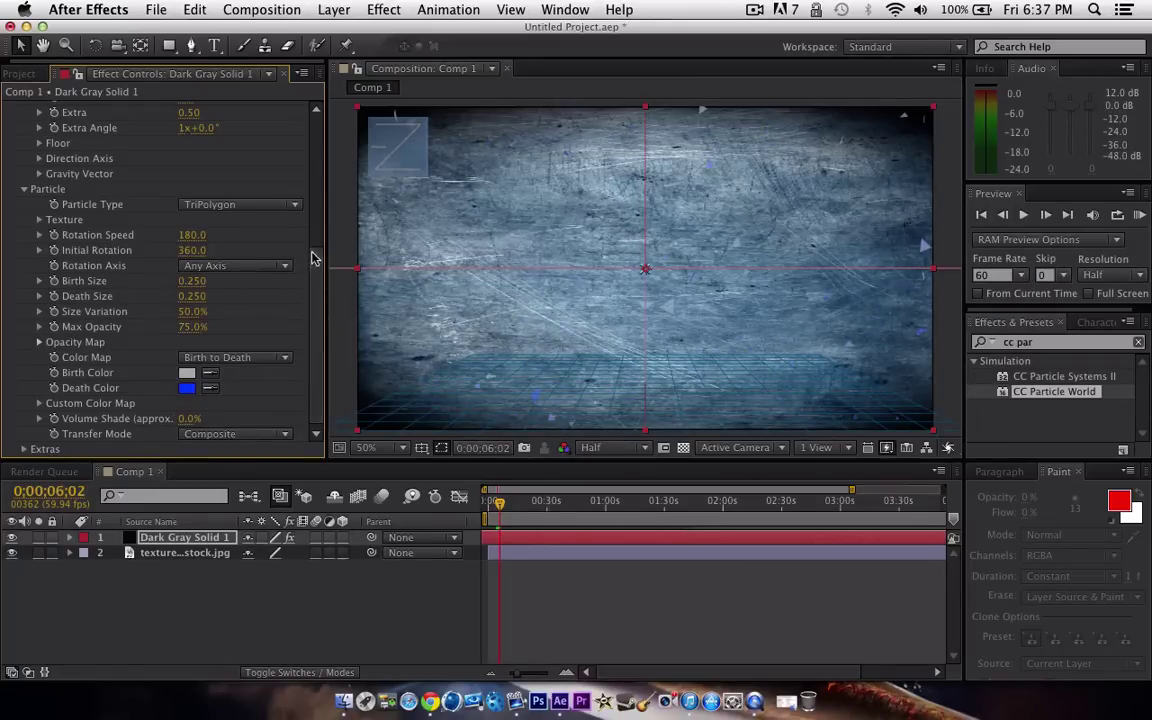
Move the Dark Gray Solid 1 particle layer up until its center sits near the frame's upper edge, and preview the motion.
drag(316, 258, 308, 185)
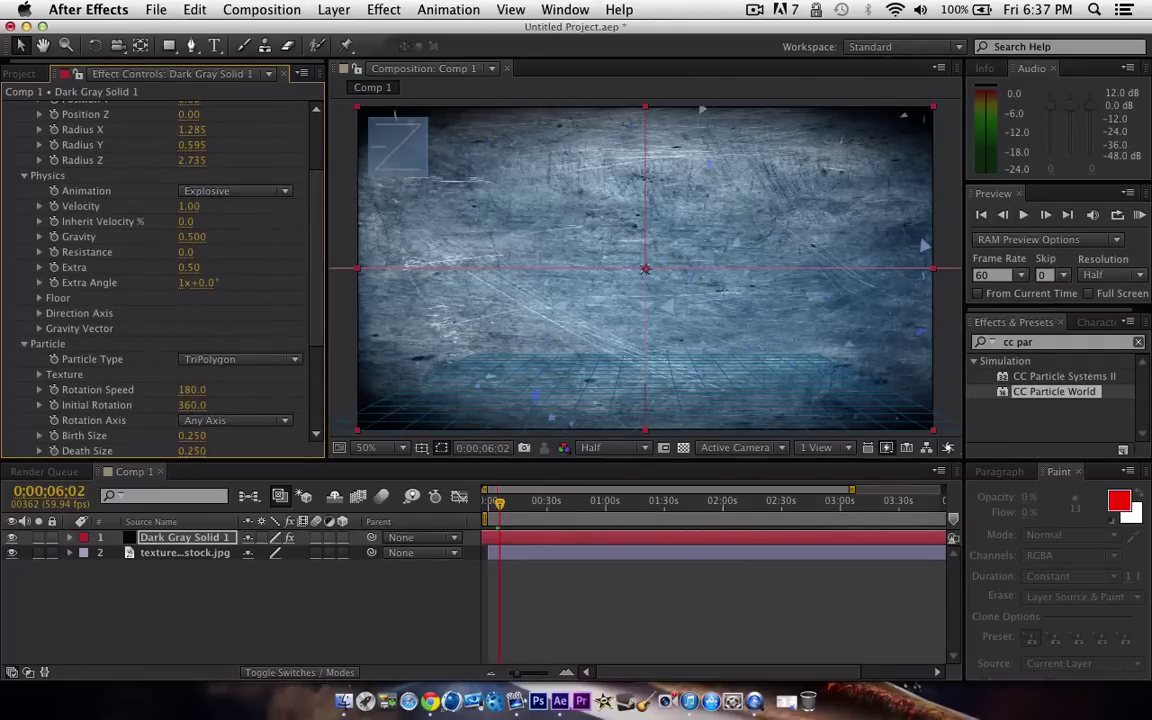
drag(646, 259, 640, 206)
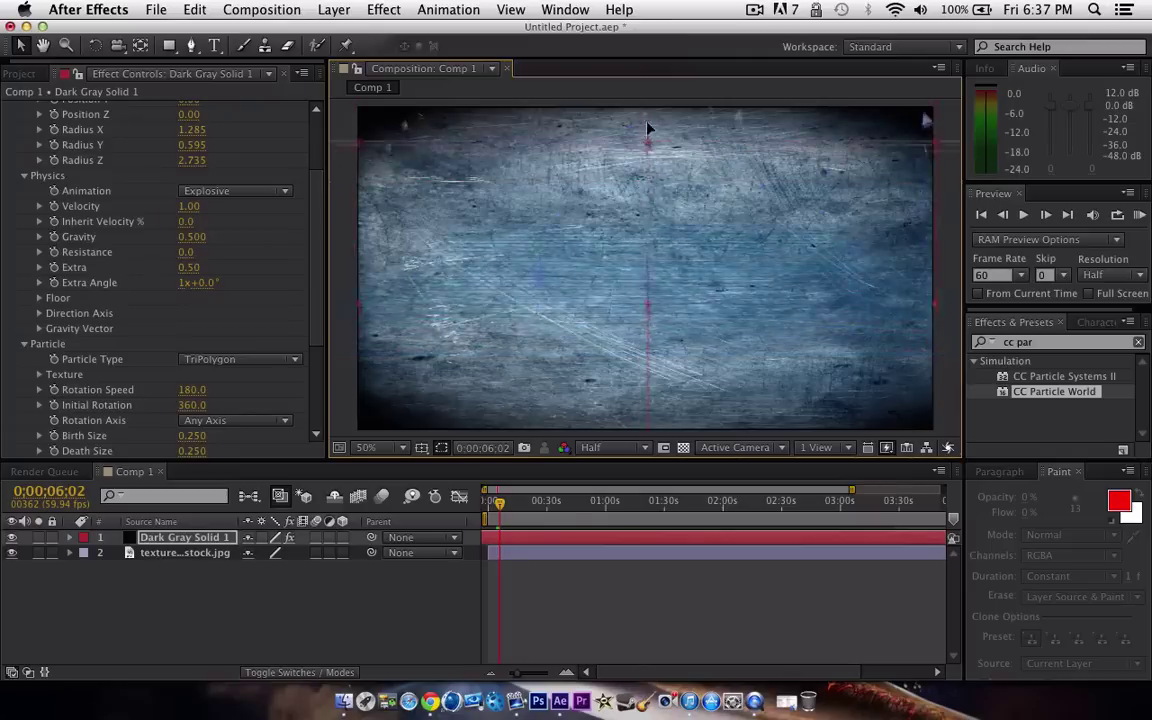
key(space)
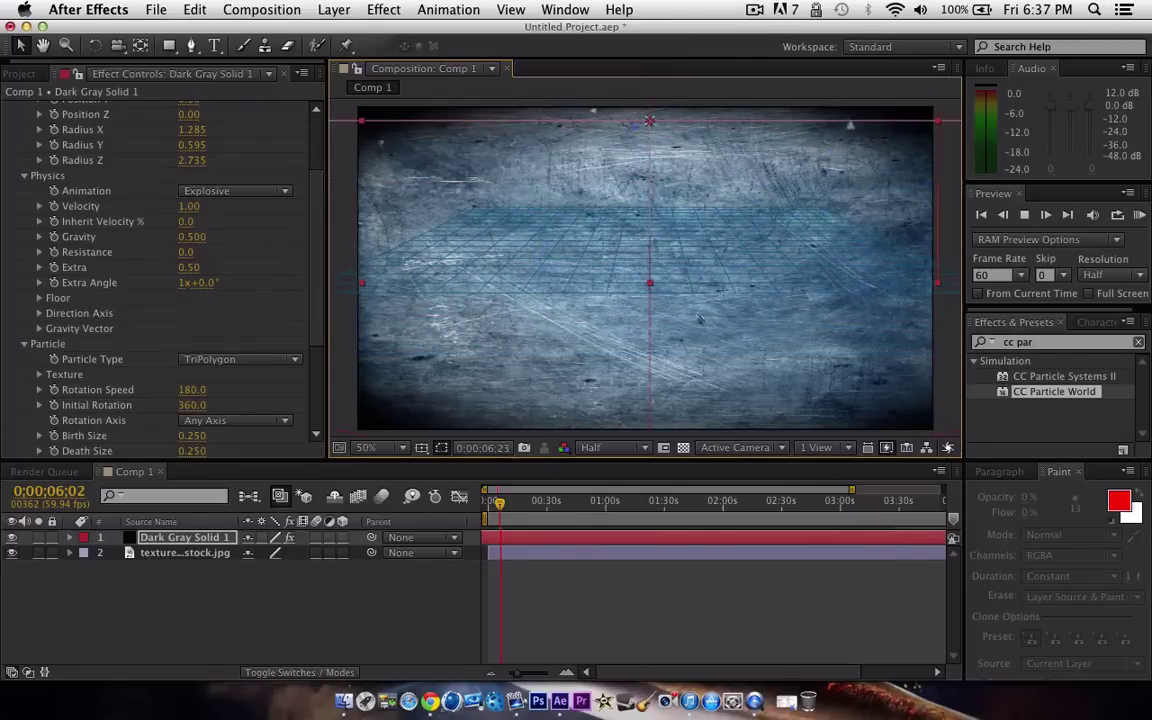
click(321, 245)
Turn off the Grid guide of CC Particle World and preview the particles.
drag(321, 259, 301, 177)
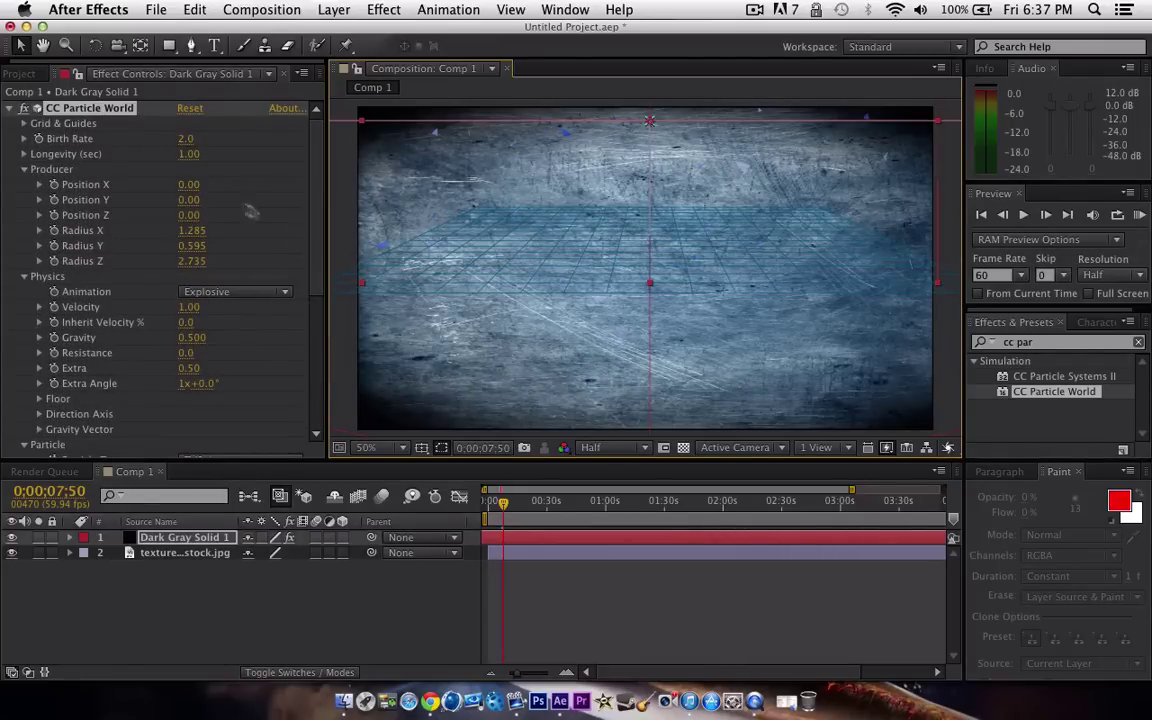
click(24, 123)
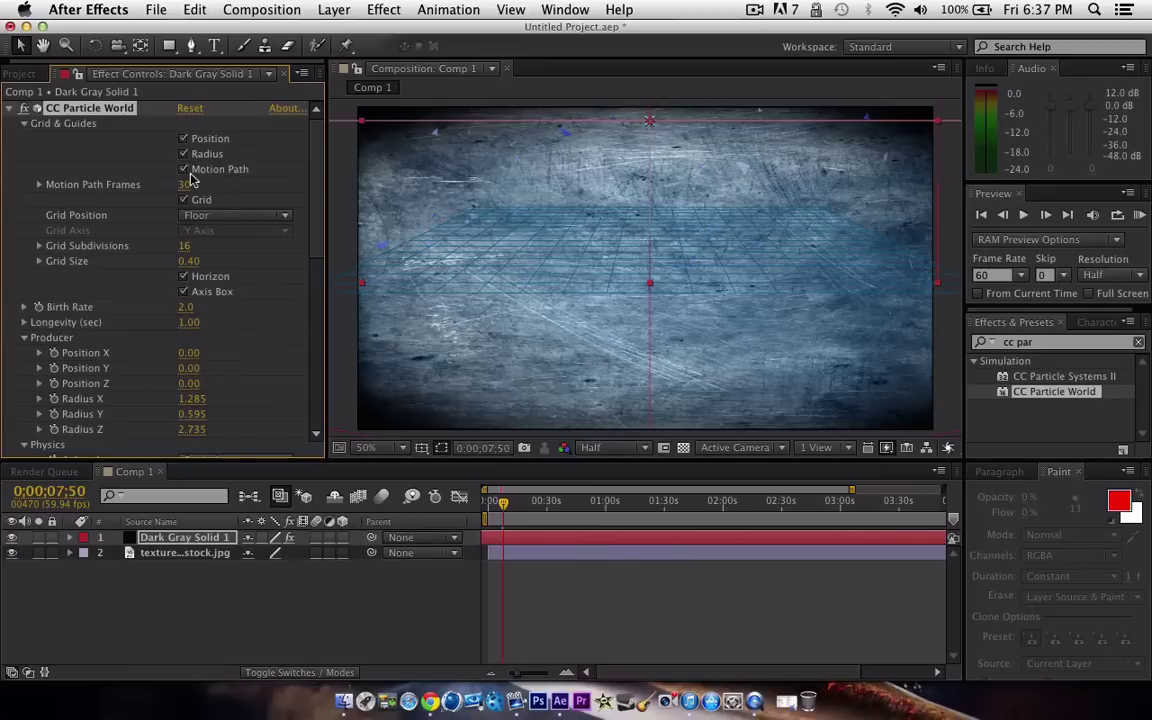
click(218, 217)
click(161, 211)
click(184, 200)
key(space)
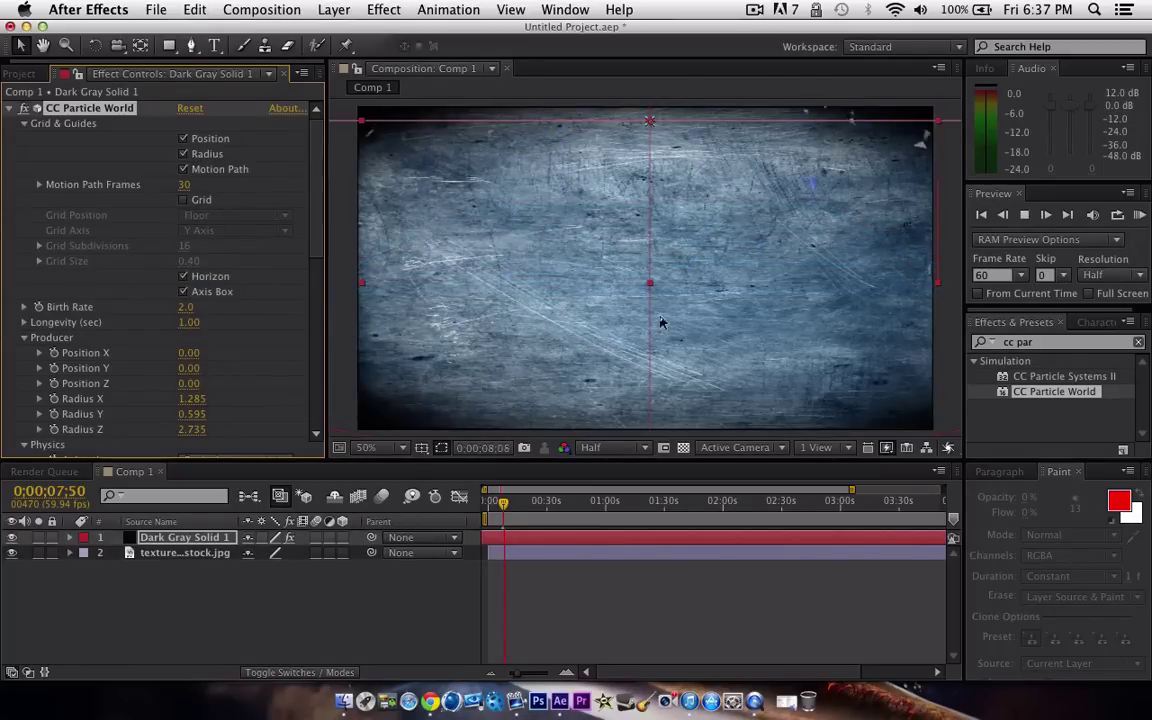
key(space)
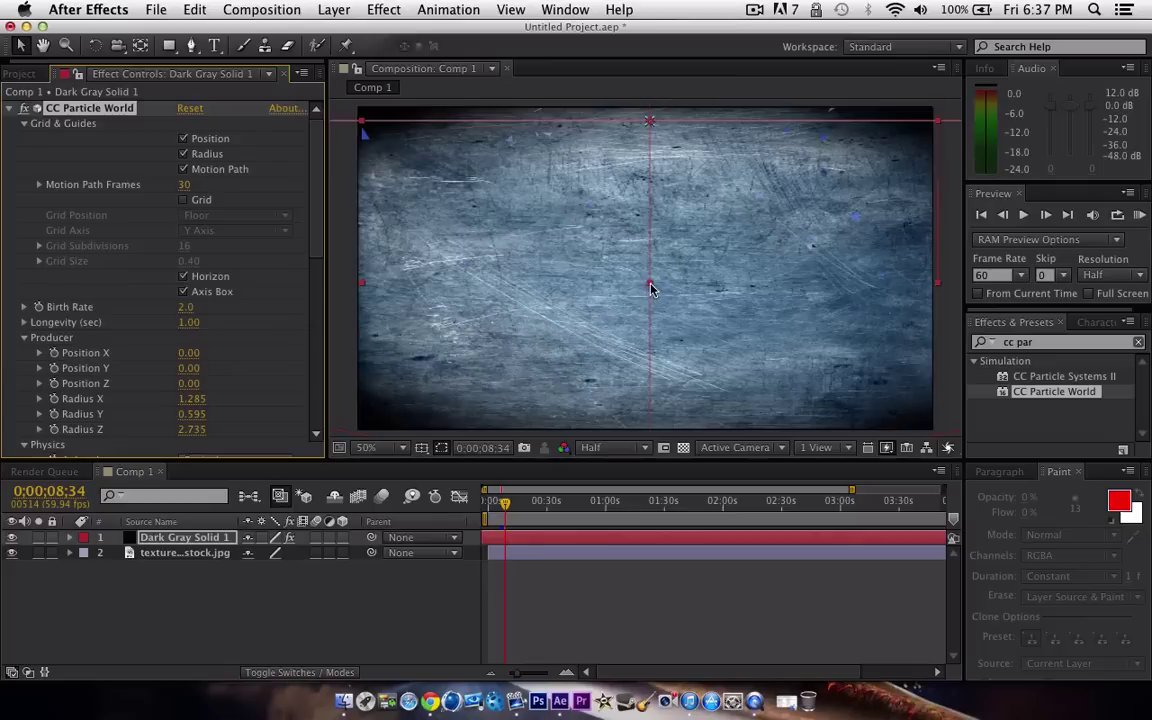
Enlarge the particle layer so it extends past the frame's sides and lower edge, and preview the falling particles.
drag(650, 284, 653, 361)
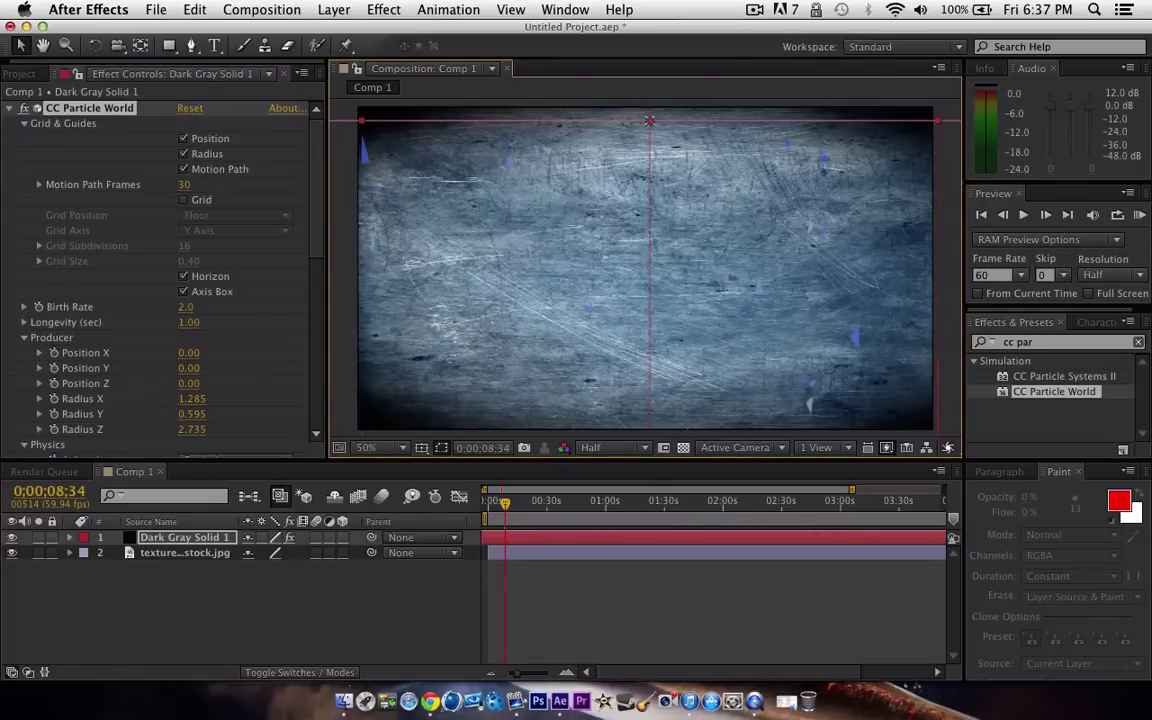
key(space)
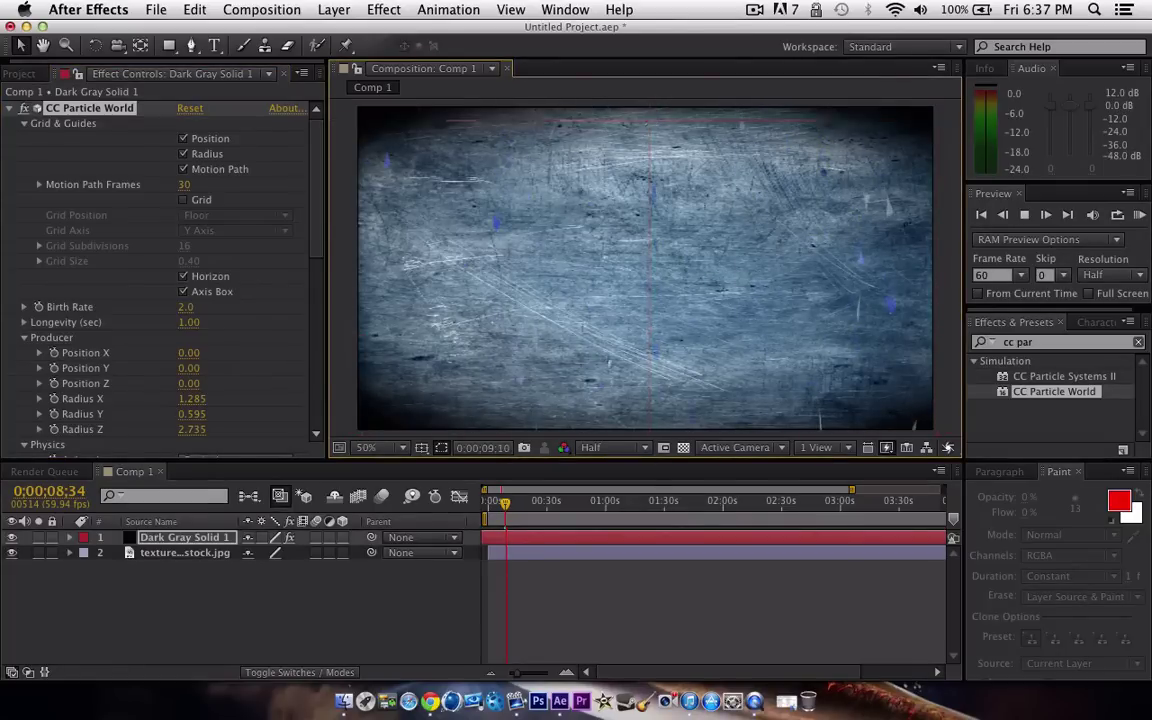
key(space)
key(comma)
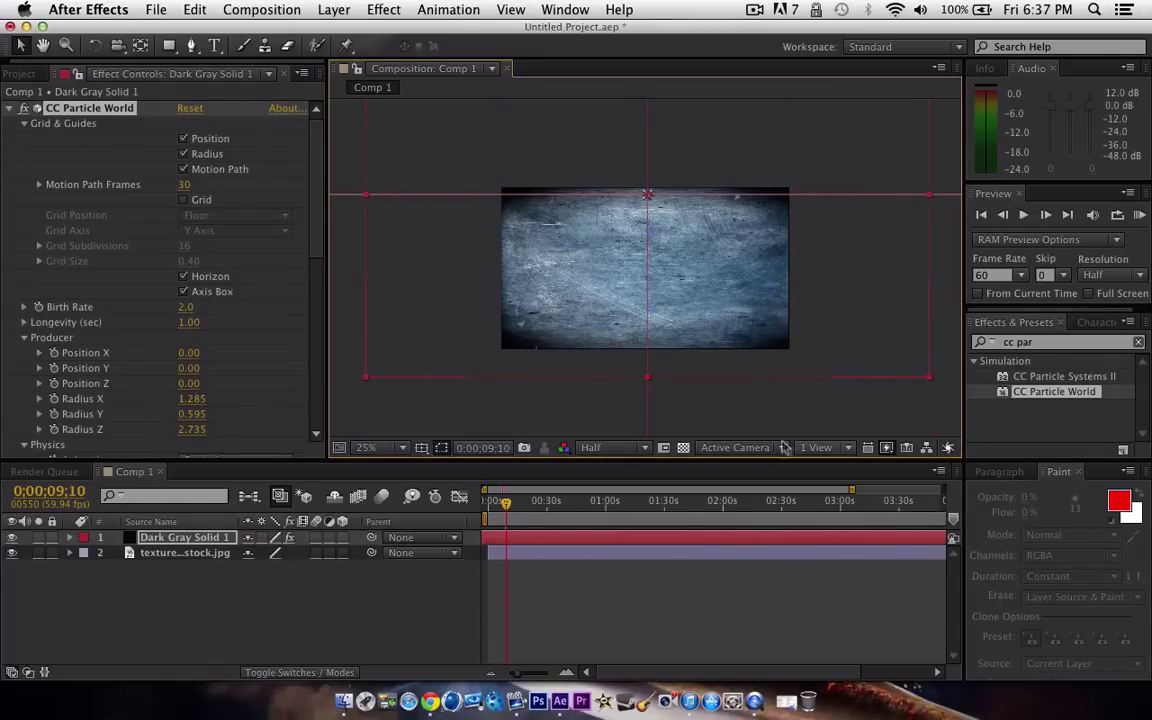
key(period)
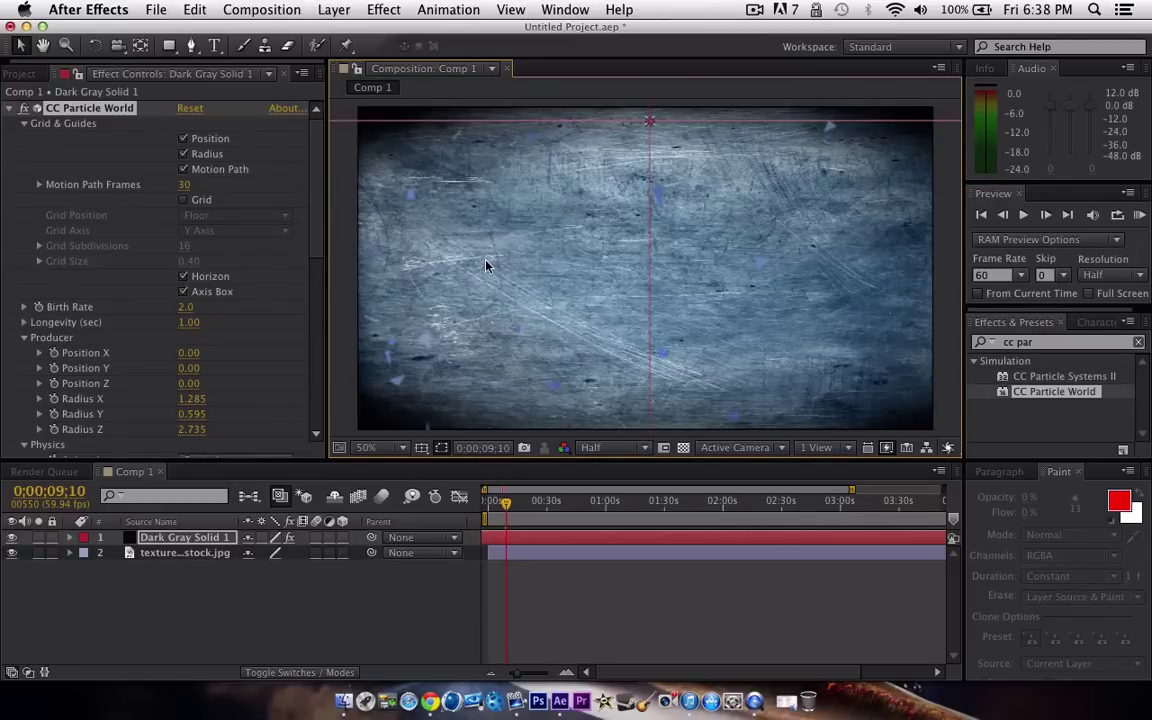
key(space)
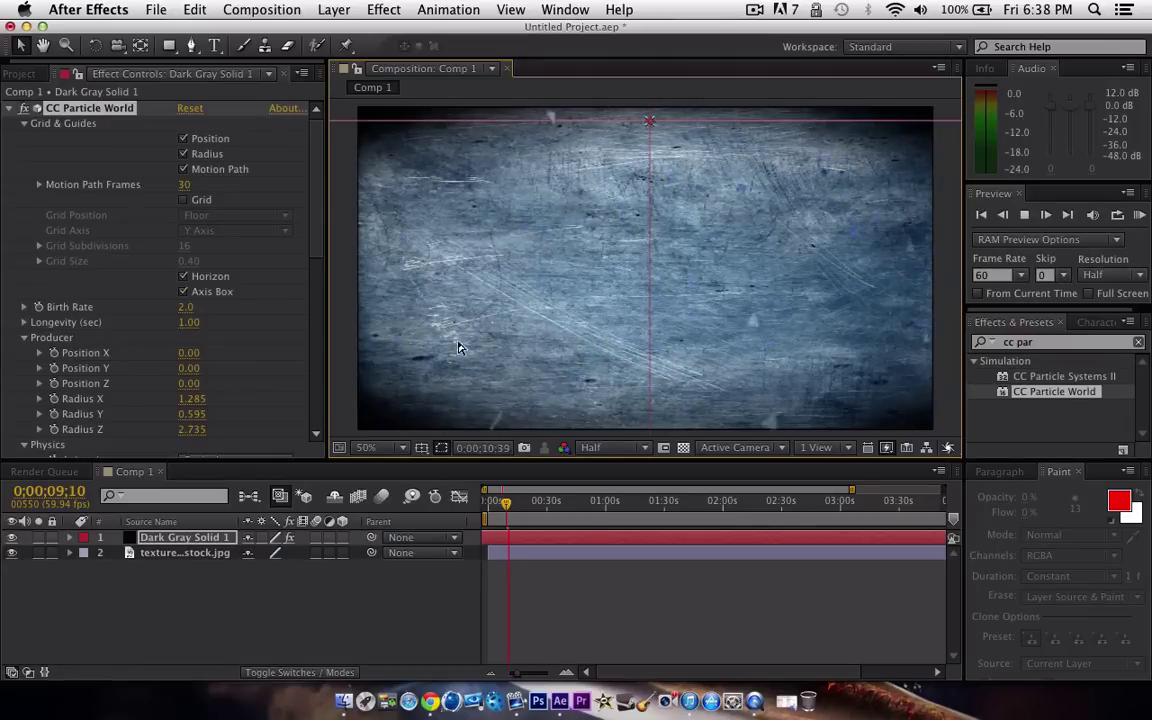
key(space)
Scrub through the composition to 0;04;49;09 to check the particles along the whole timeline.
click(560, 603)
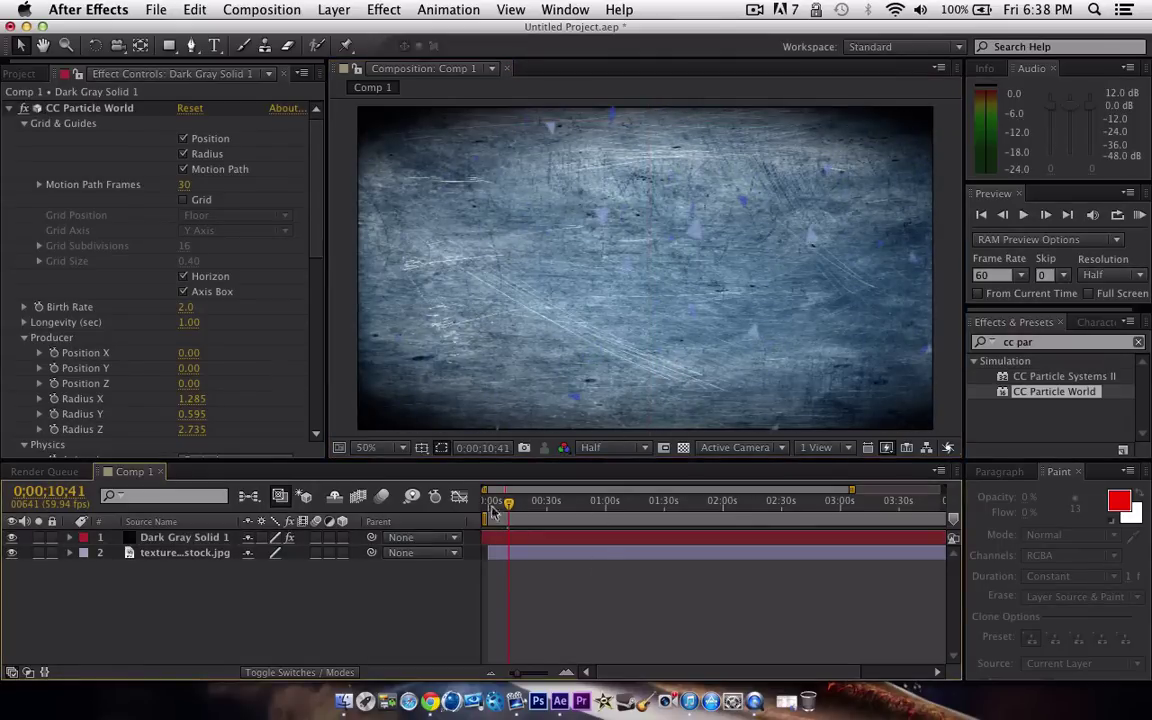
drag(510, 514, 670, 504)
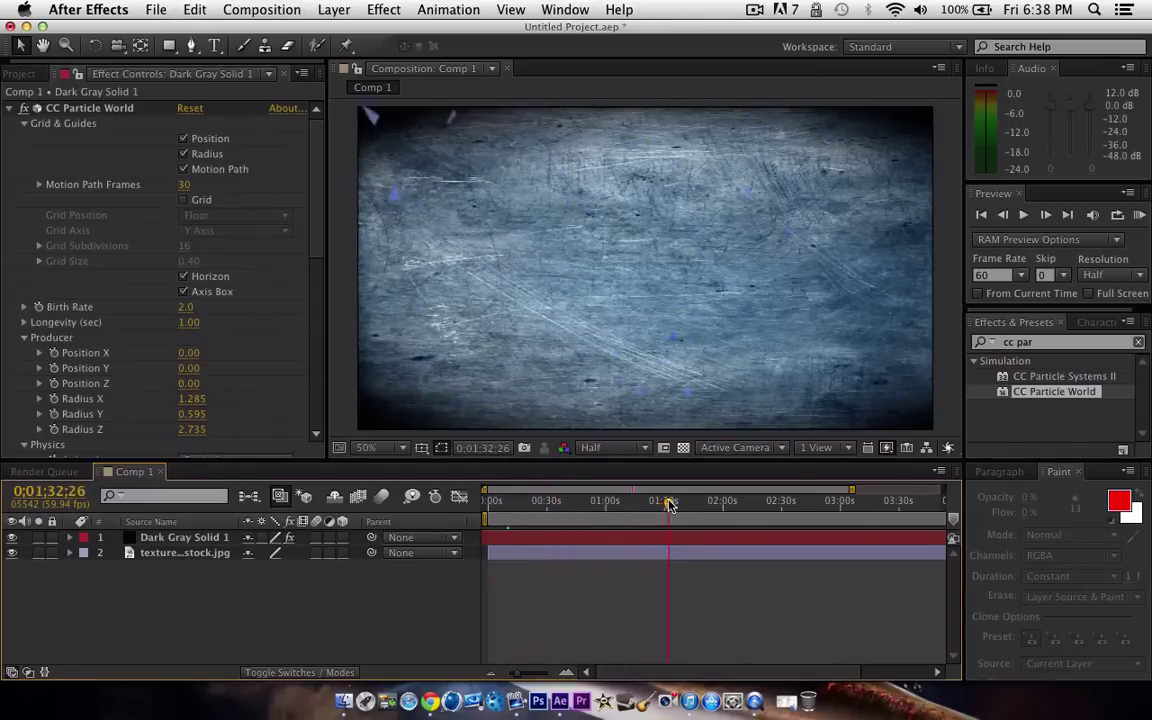
drag(808, 673, 925, 679)
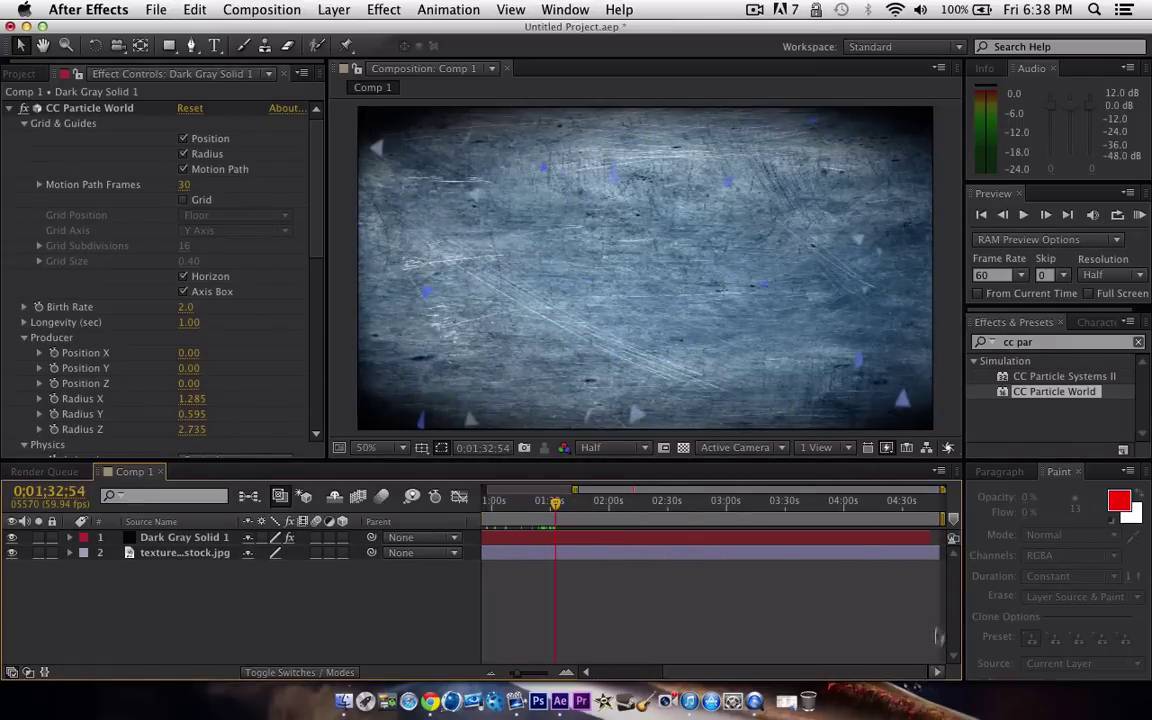
drag(556, 503, 1052, 565)
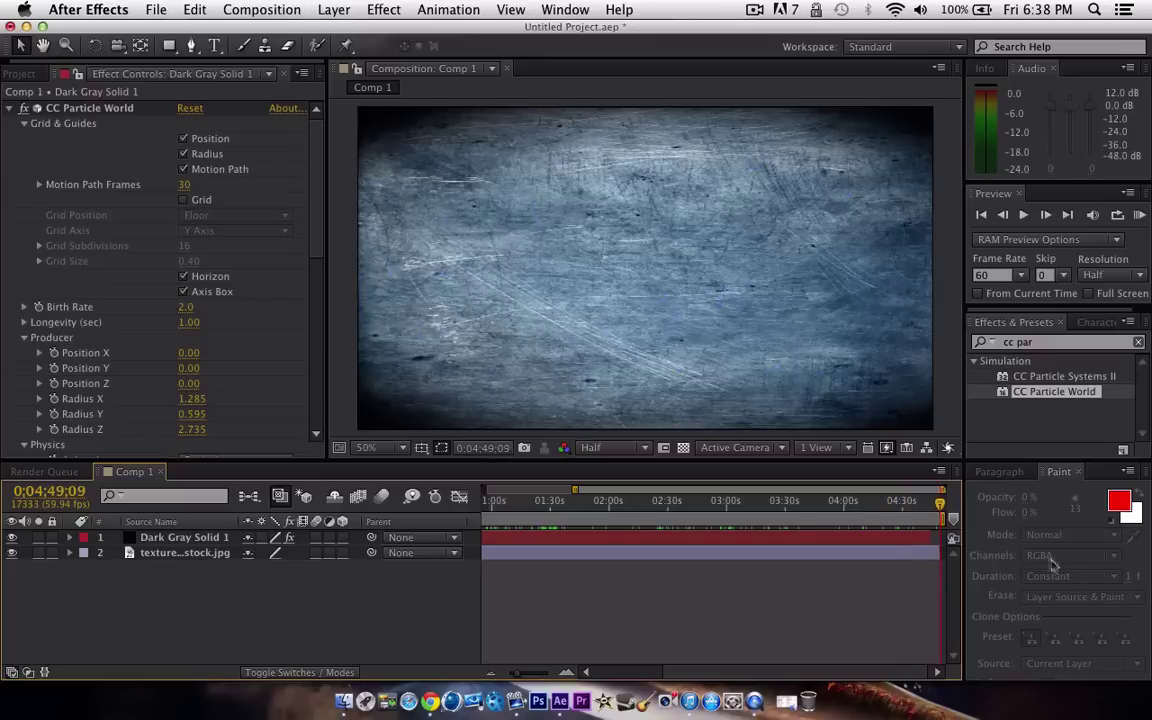
drag(774, 672, 532, 648)
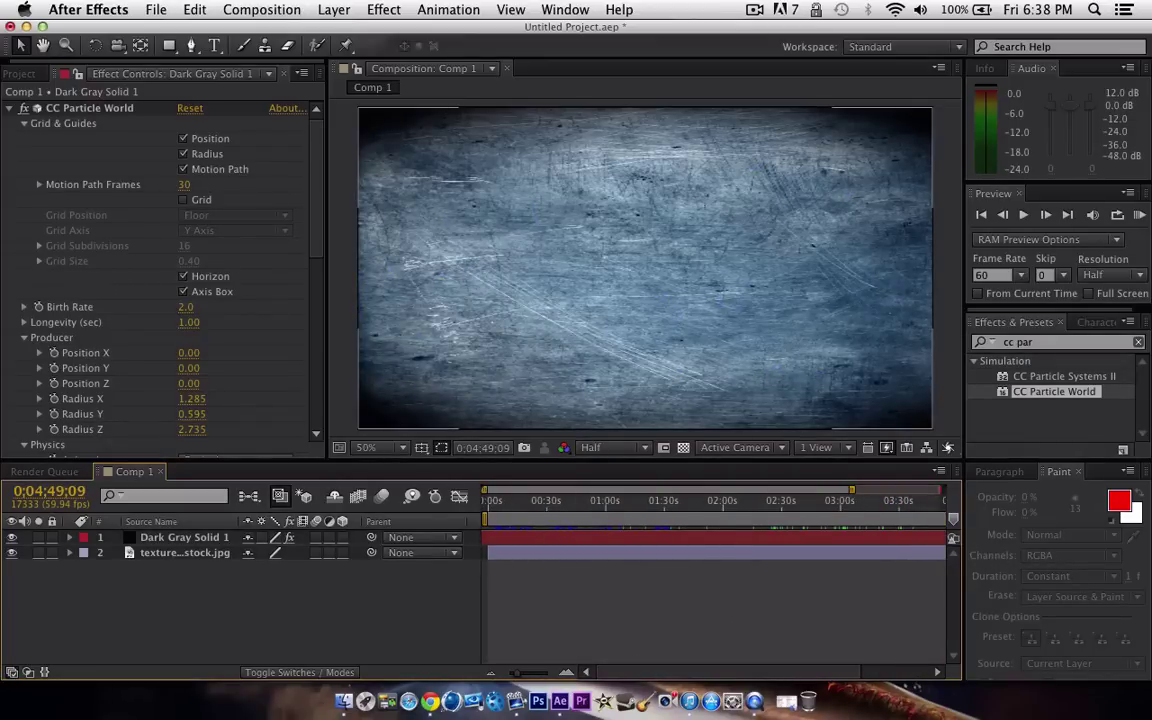
click(24, 73)
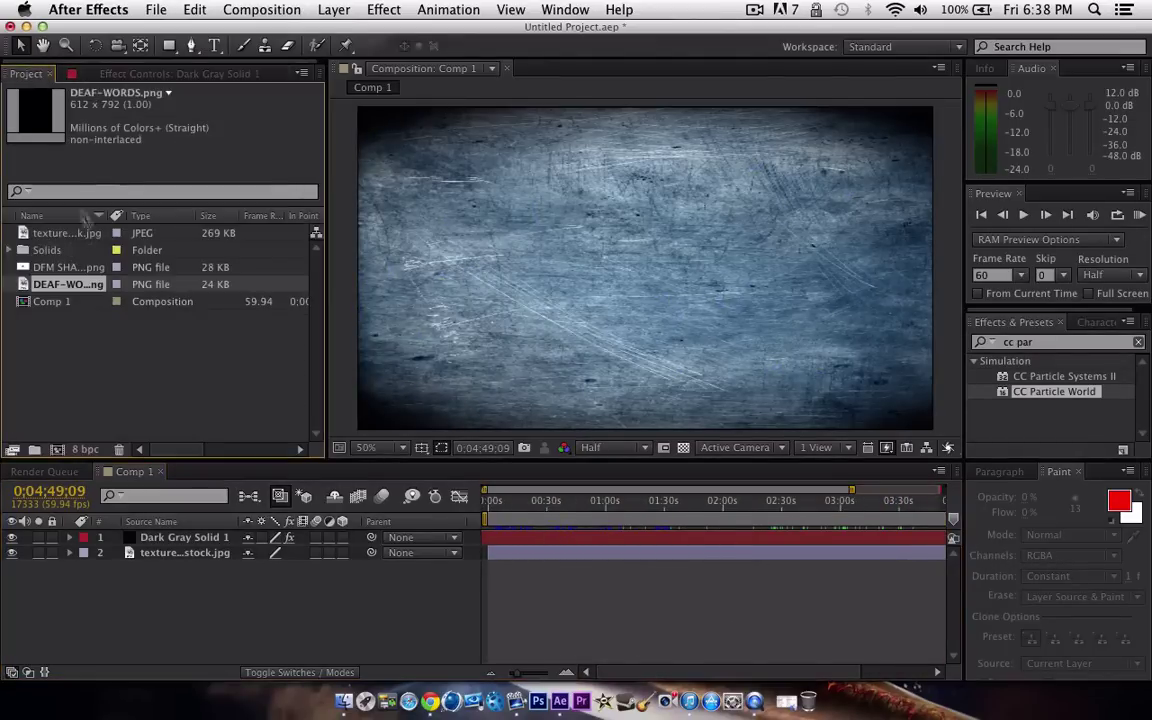
drag(62, 267, 185, 568)
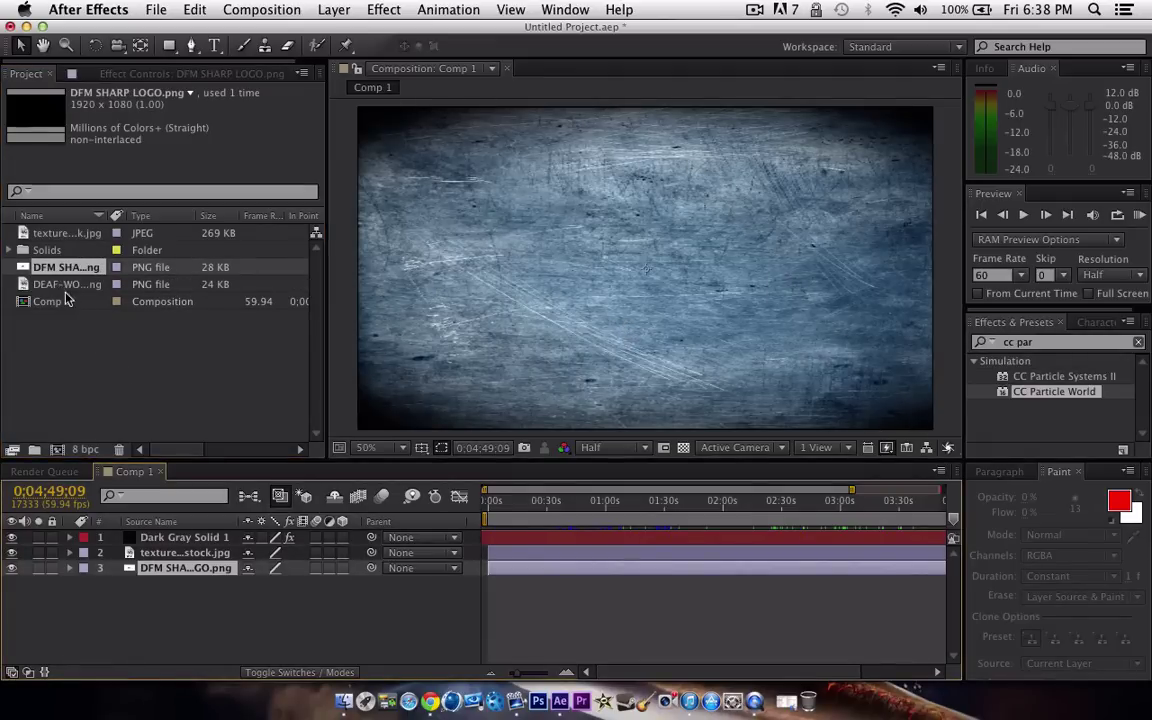
drag(65, 286, 193, 584)
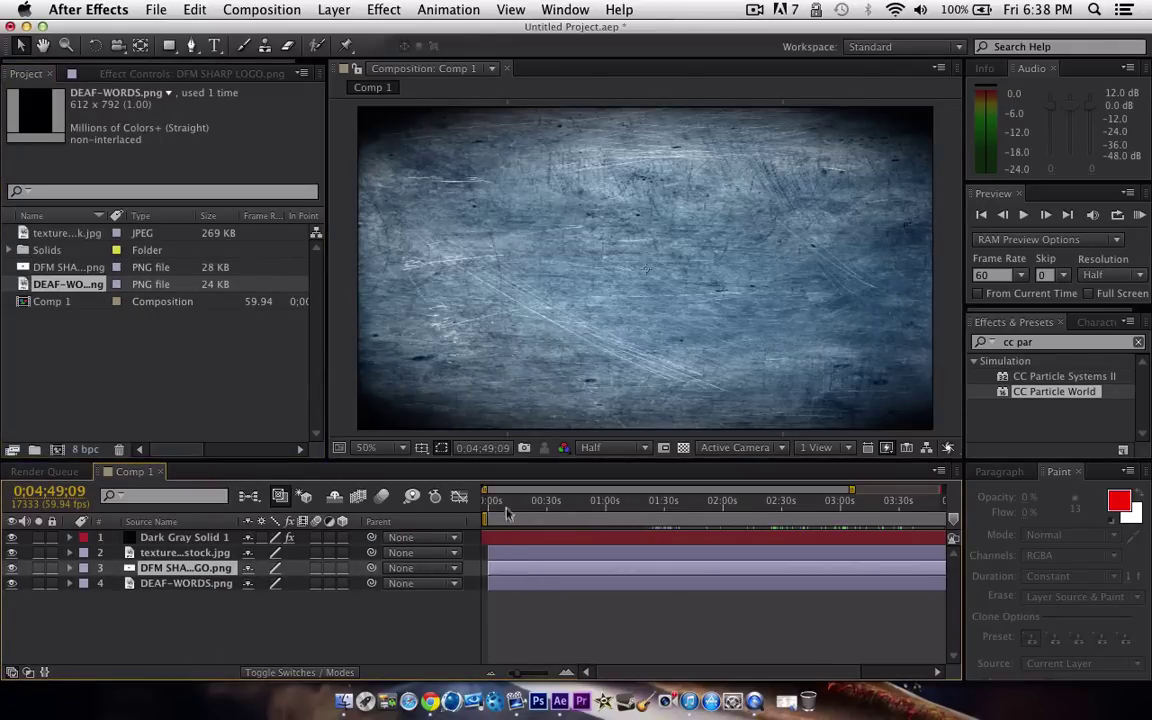
drag(507, 513, 516, 510)
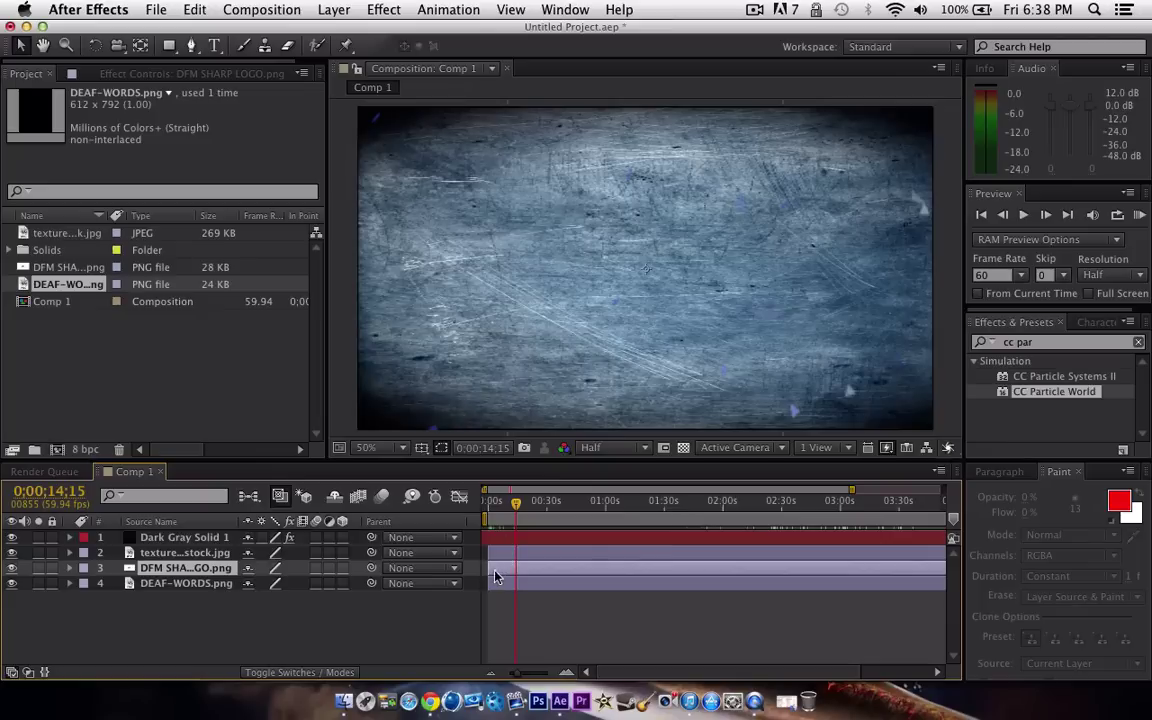
key(space)
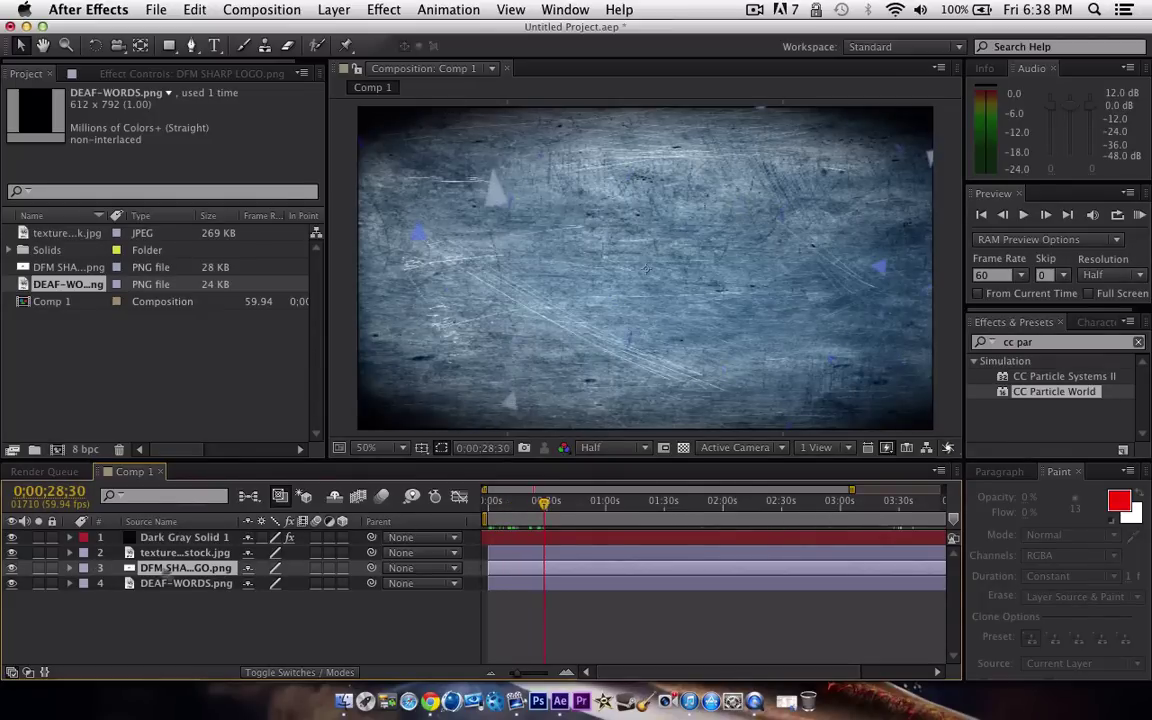
drag(188, 584, 160, 560)
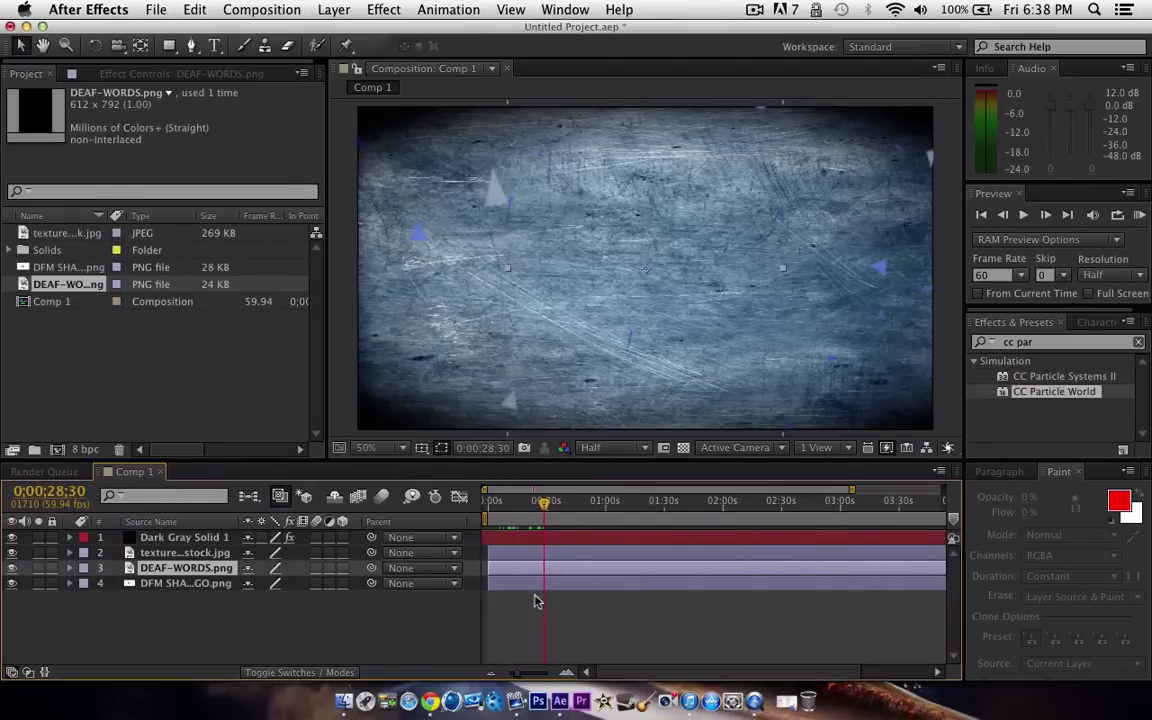
key(Delete)
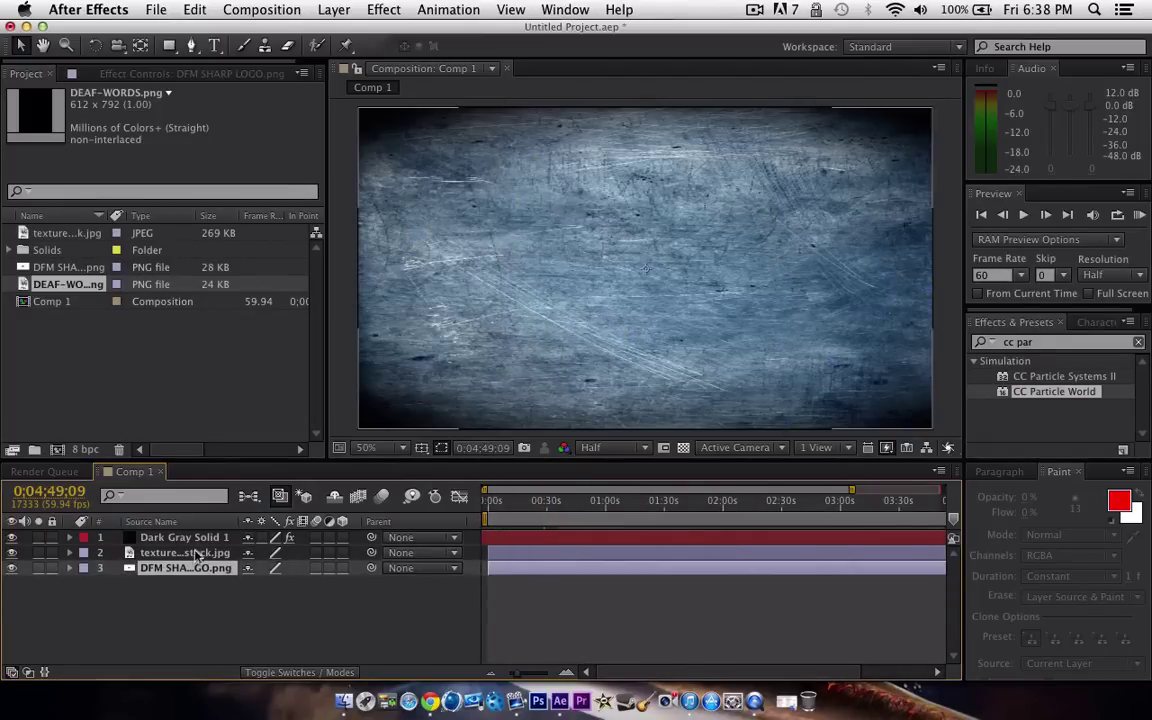
key(Delete)
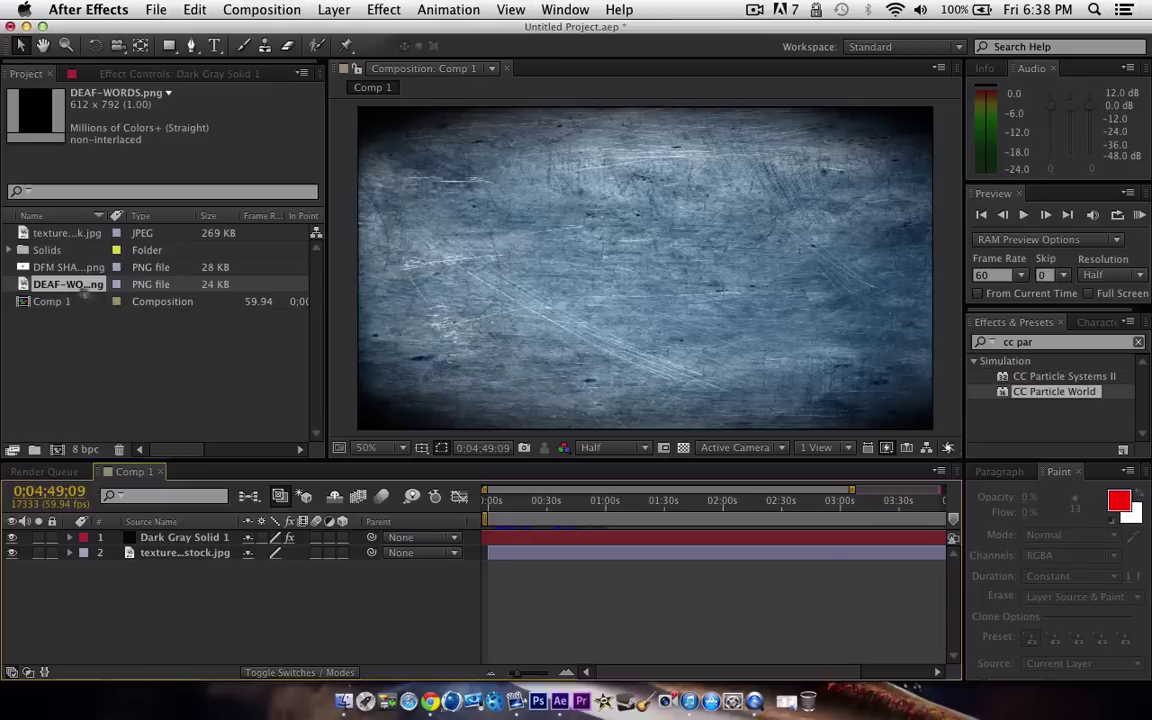
Place the DEAF-WORDS.png wordmark in the lower center of the frame and DFM SHARP LOGO.png directly above it as the topmost layer.
drag(70, 284, 598, 237)
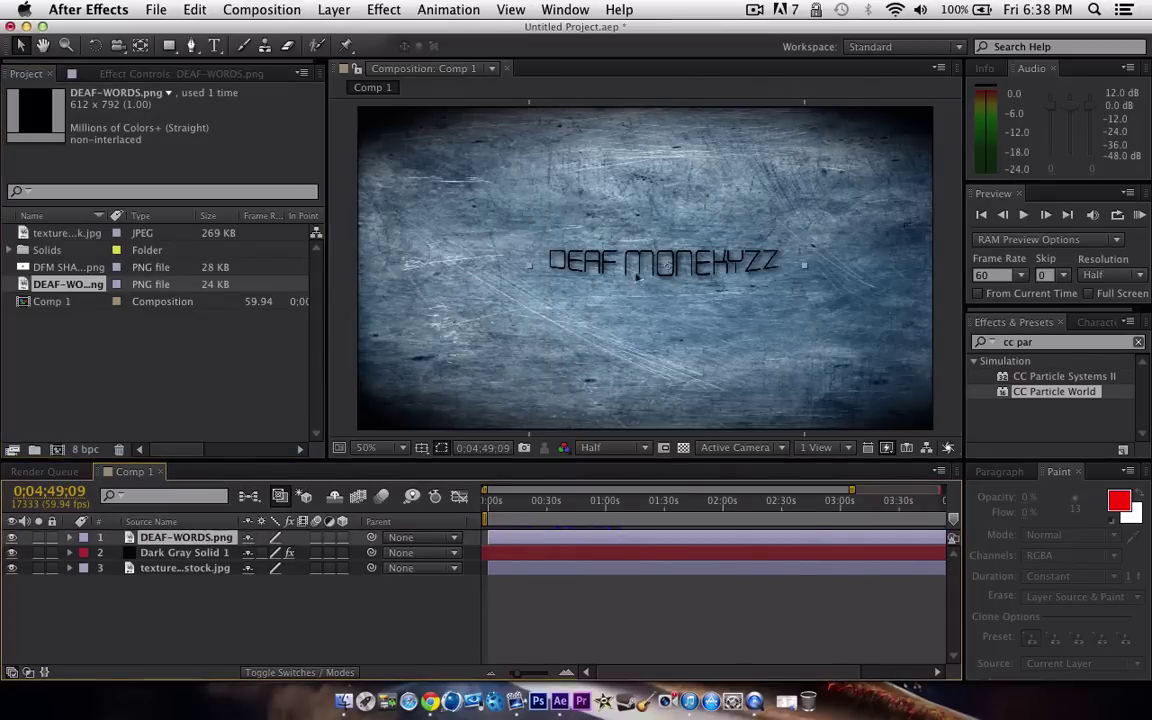
drag(666, 264, 630, 338)
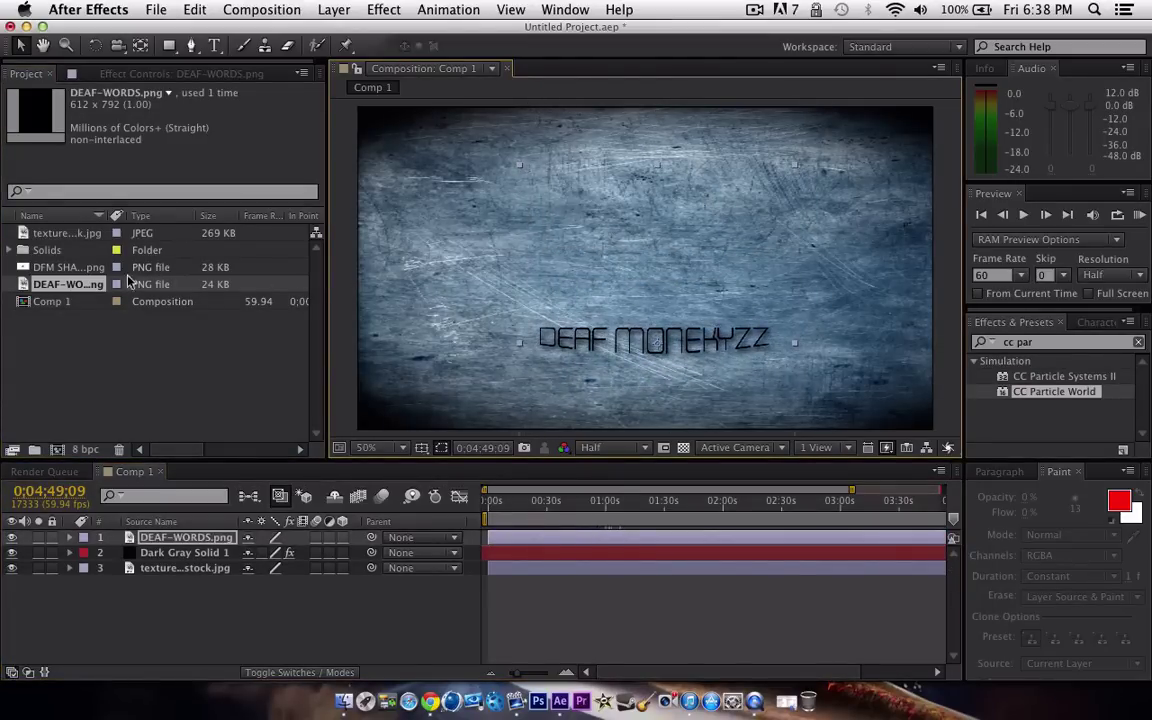
click(66, 268)
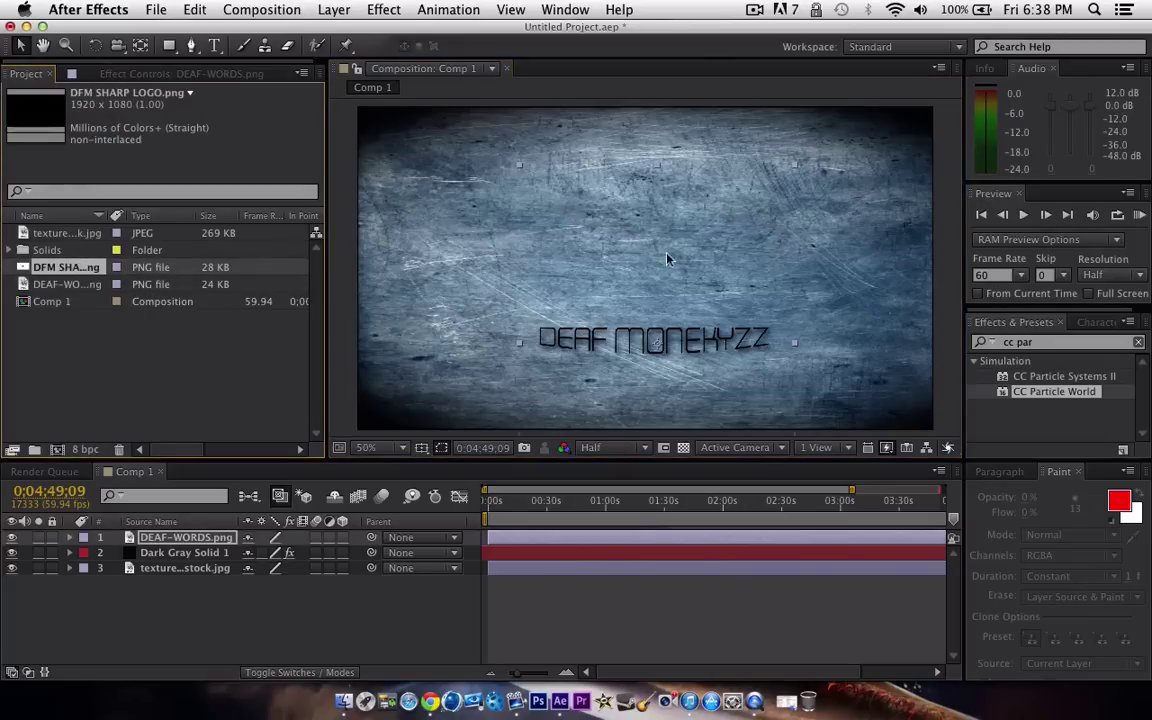
click(448, 356)
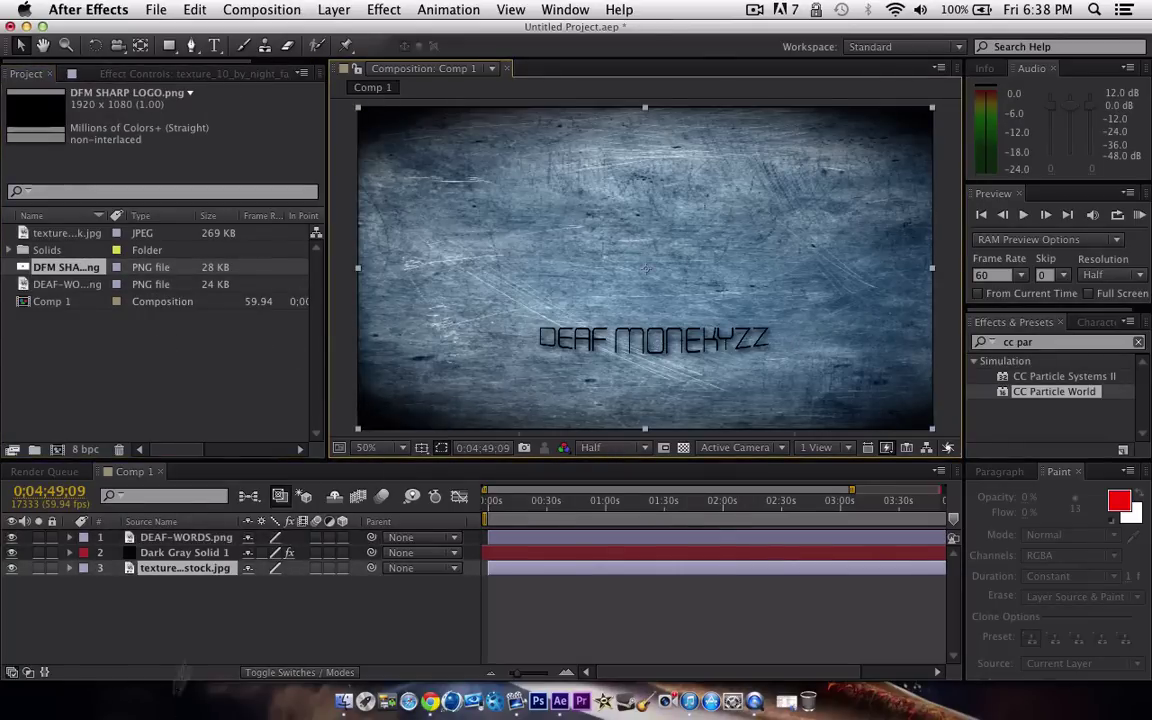
click(303, 574)
drag(66, 267, 563, 235)
drag(598, 279, 645, 262)
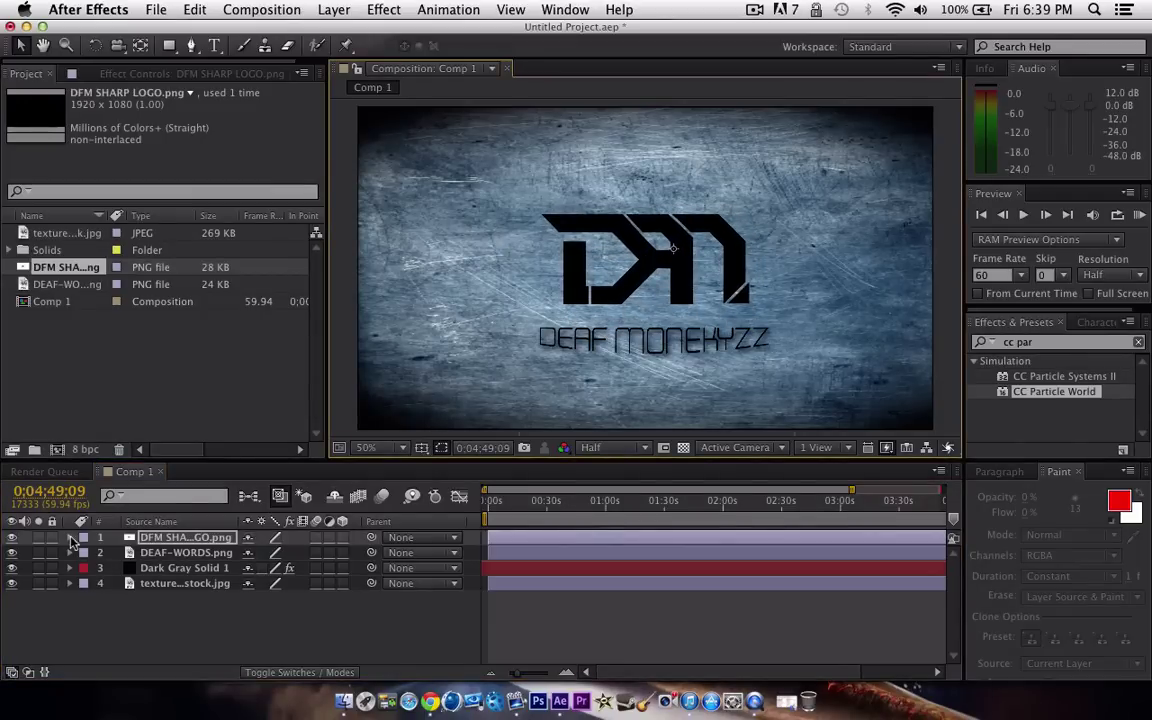
Scale the DFM SHARP LOGO.png layer to 48% and center it above the wordmark at about position 658, 296.
click(70, 538)
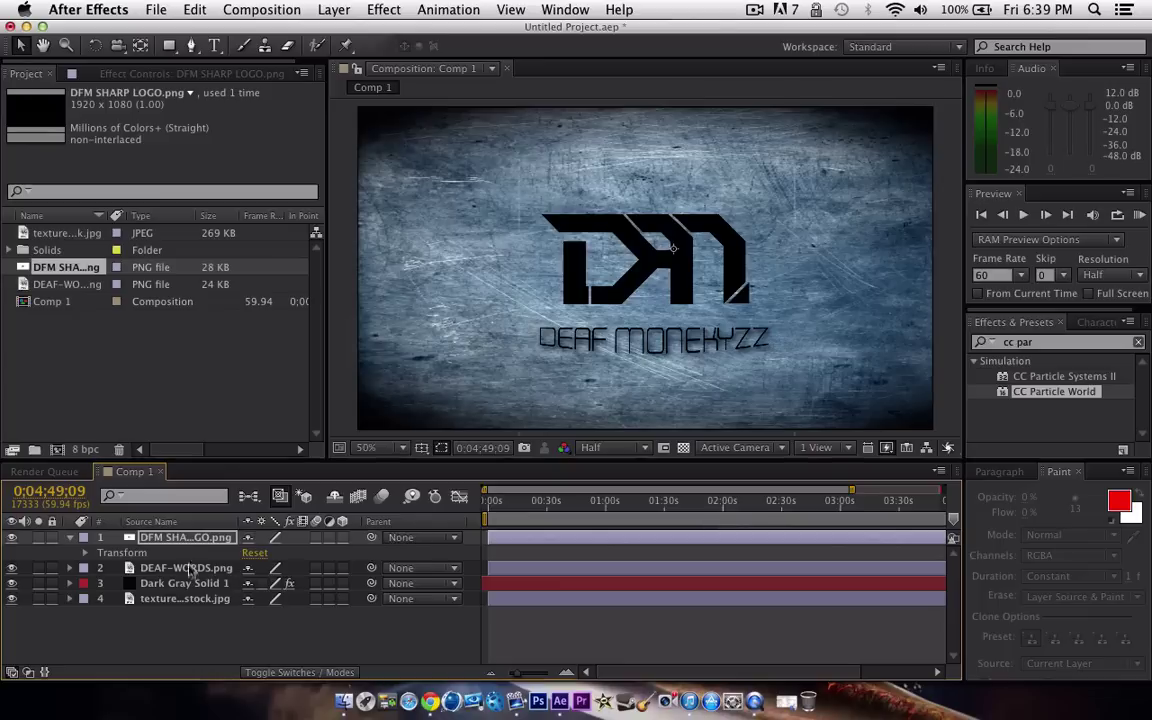
click(85, 552)
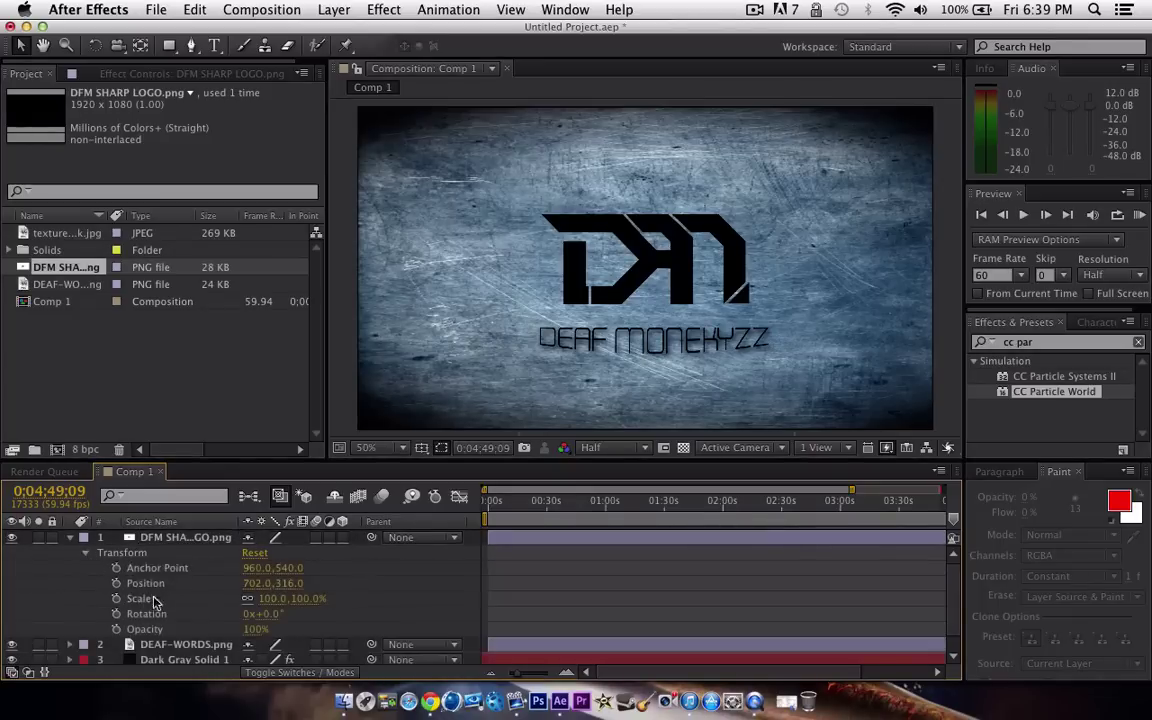
drag(270, 610, 228, 609)
drag(636, 285, 618, 261)
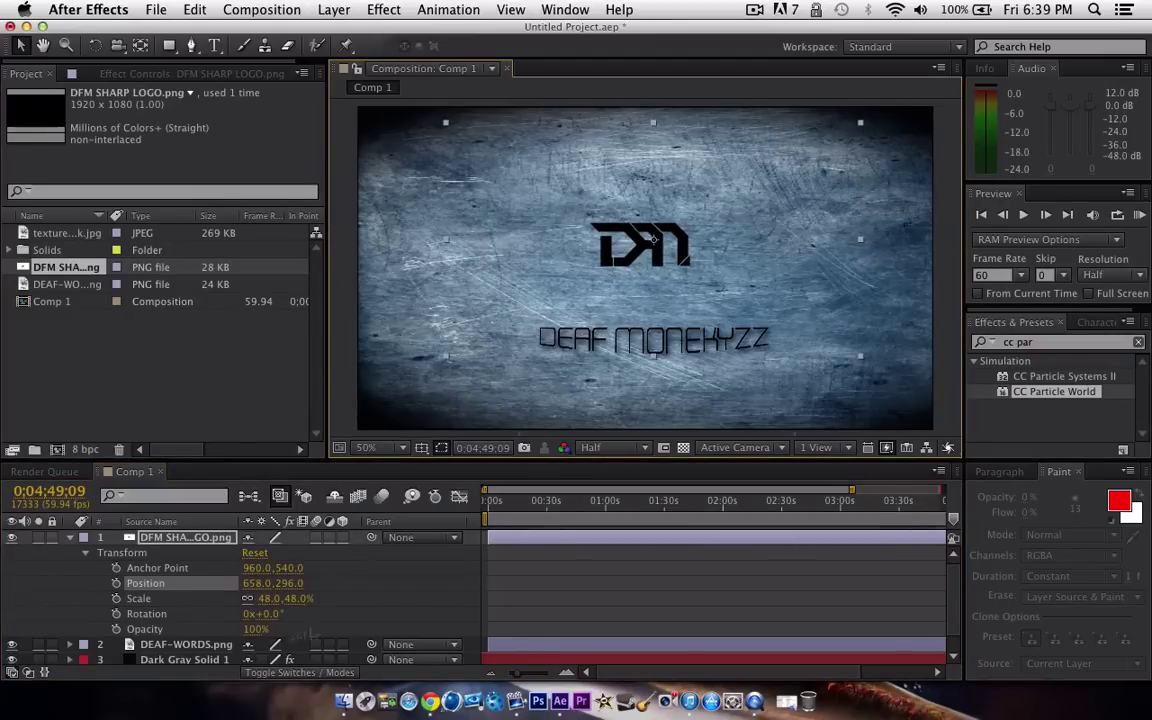
click(70, 539)
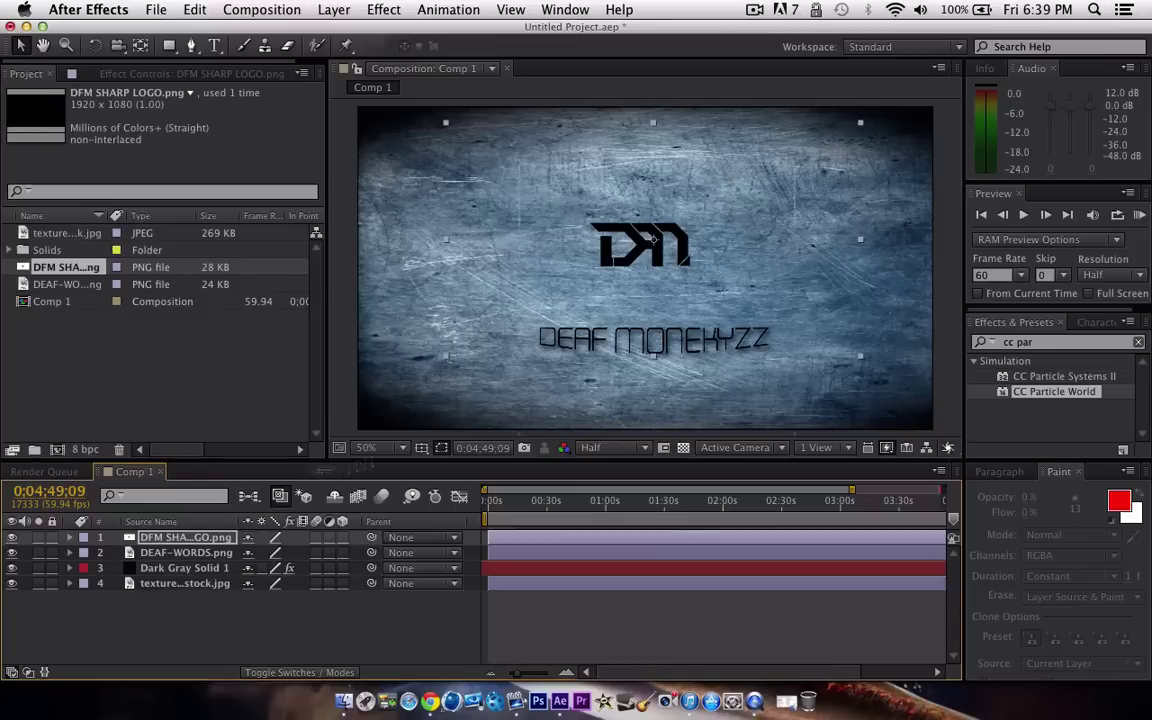
Move the DEAF-WORDS.png wordmark up closer beneath the DFM logo, to about position 664, 484.
click(182, 555)
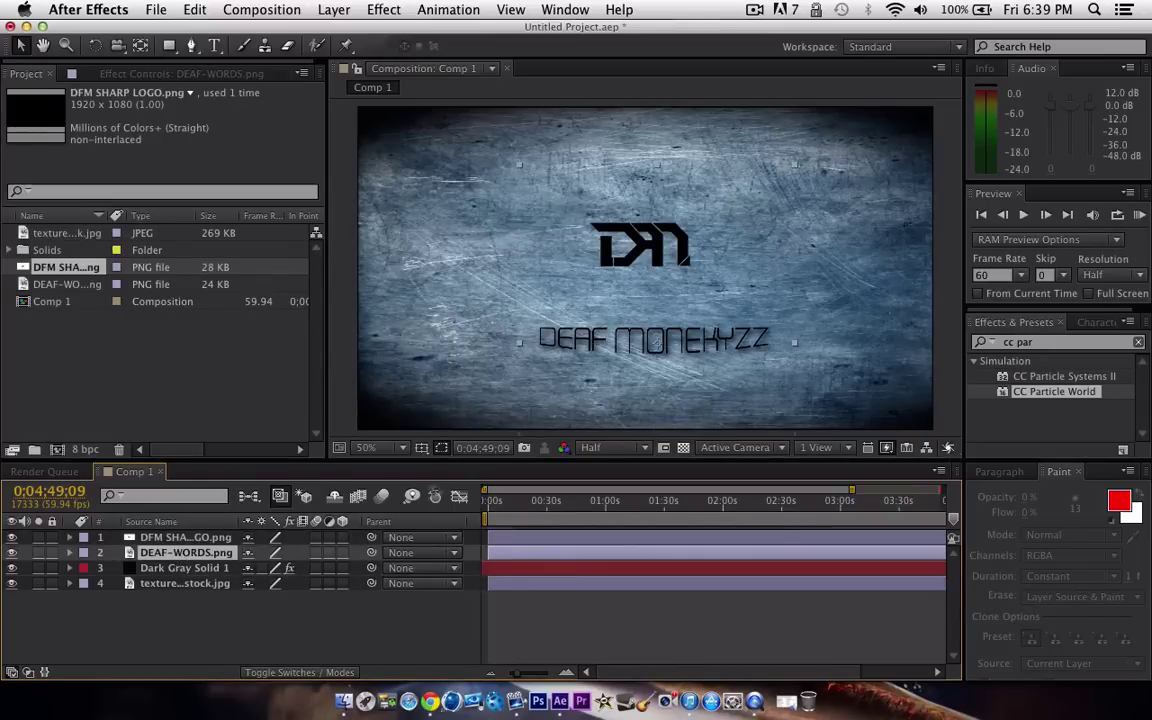
drag(618, 350, 619, 330)
click(302, 605)
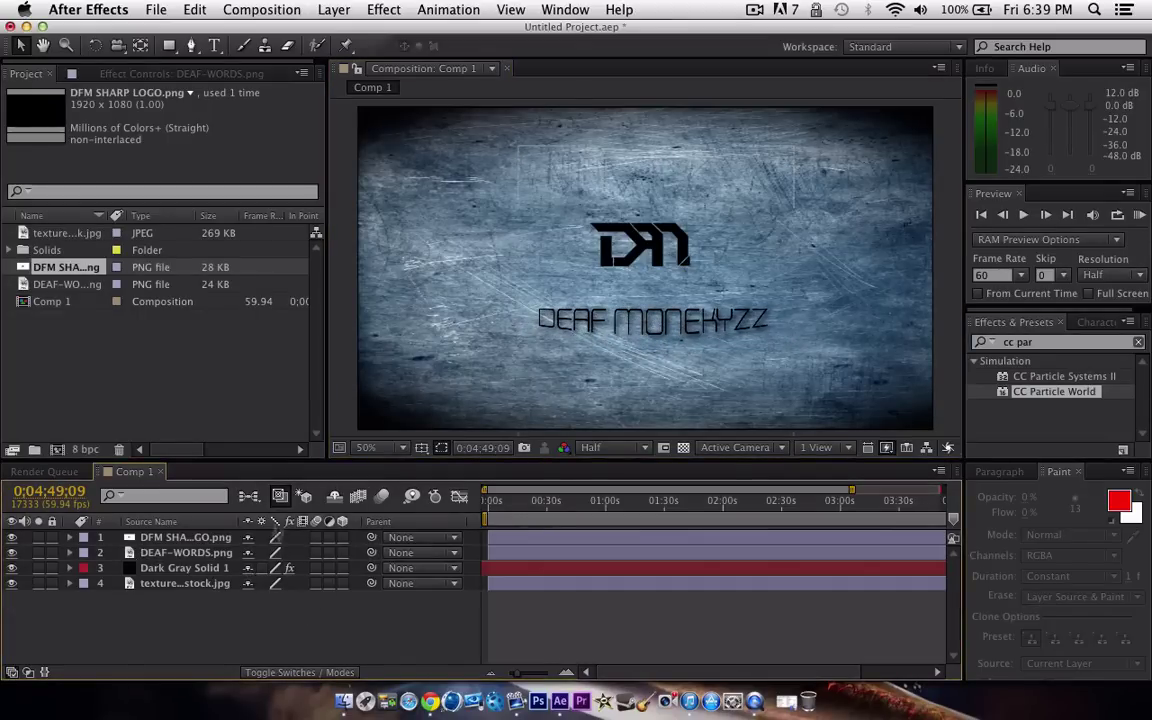
click(200, 538)
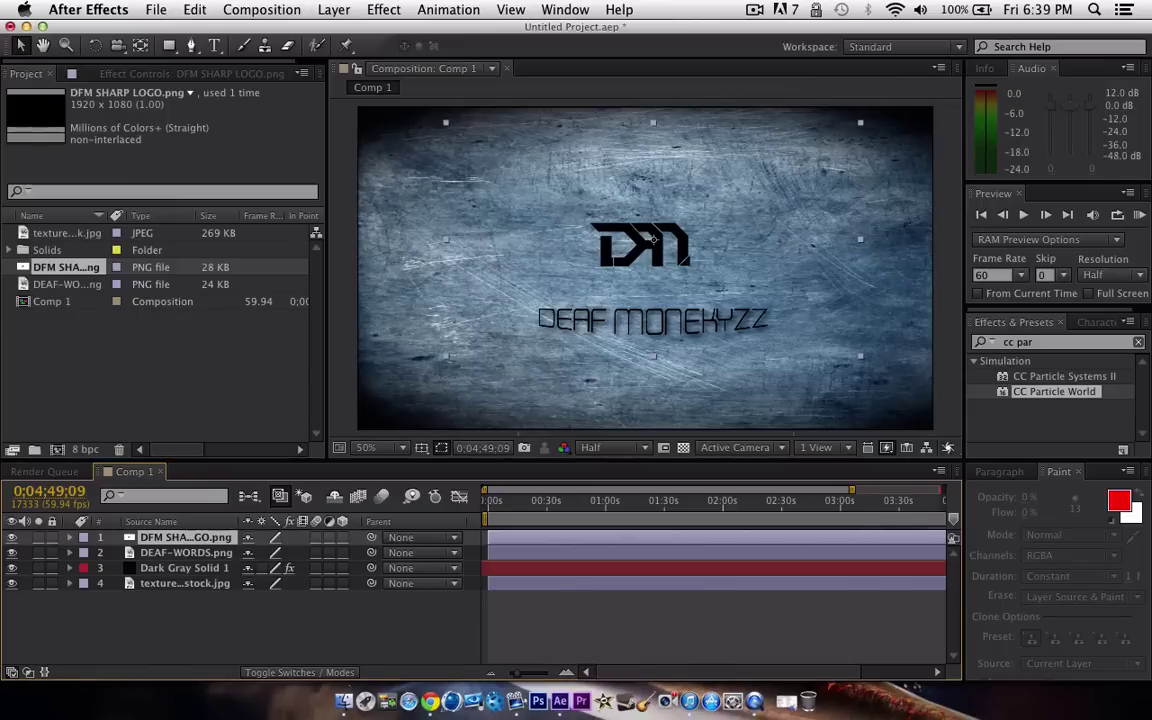
click(377, 6)
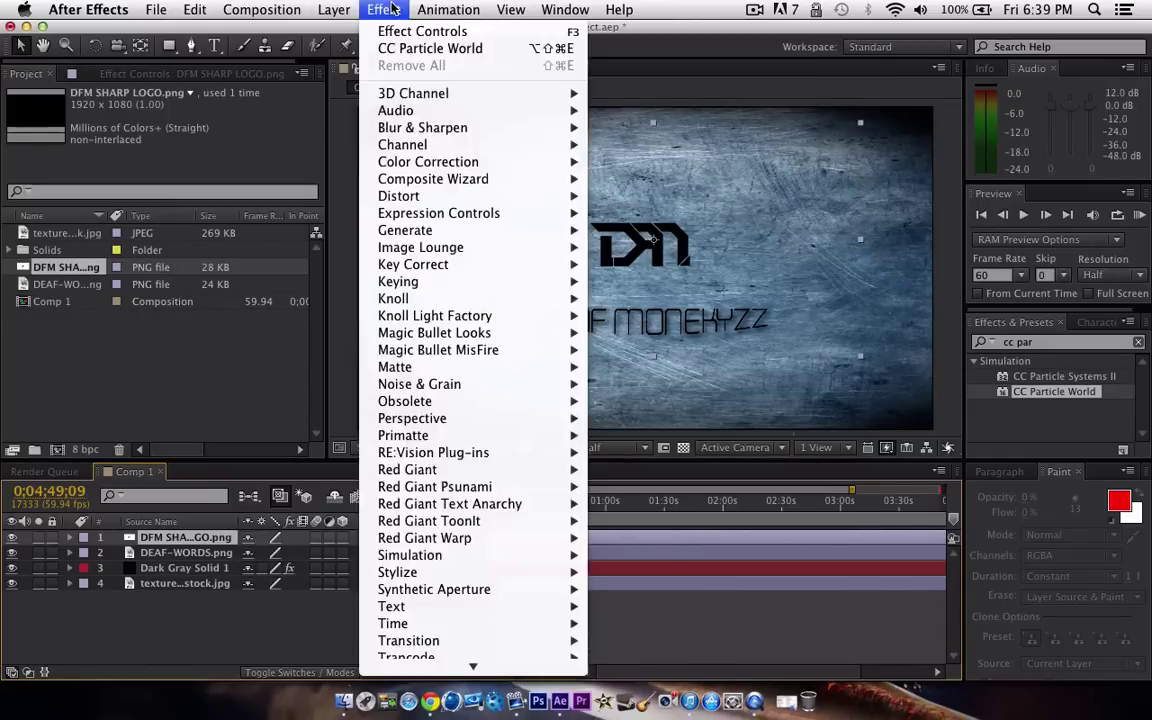
mouse_move(322, 7)
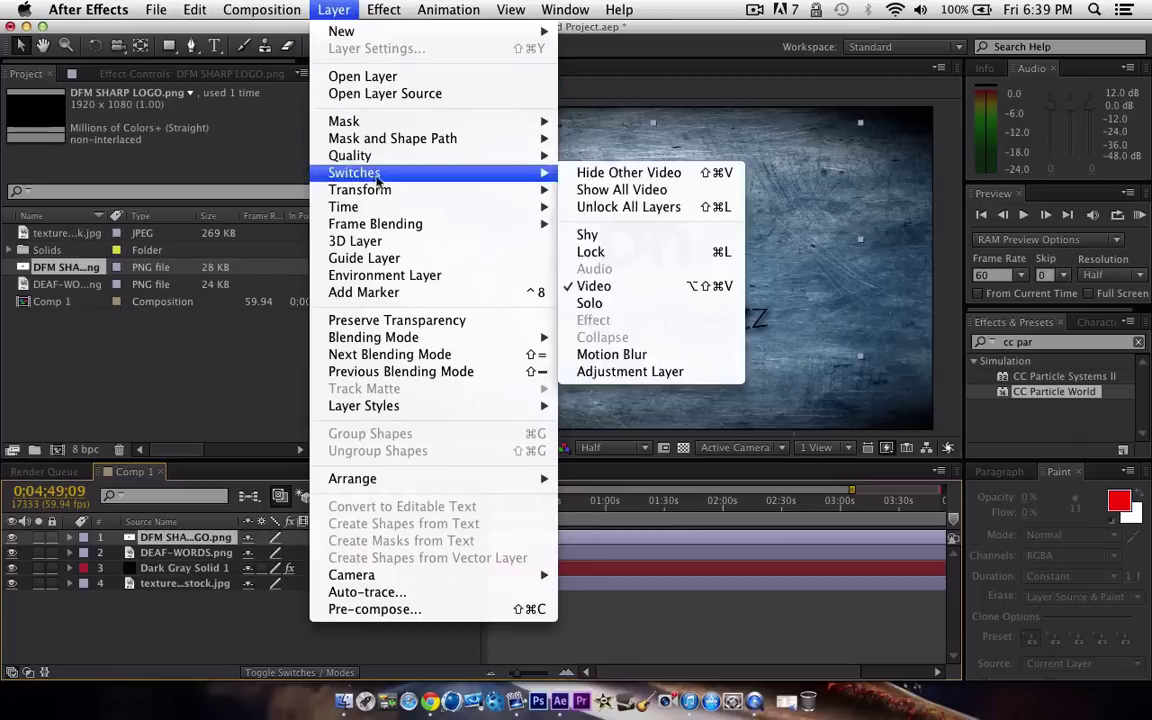
mouse_move(500, 206)
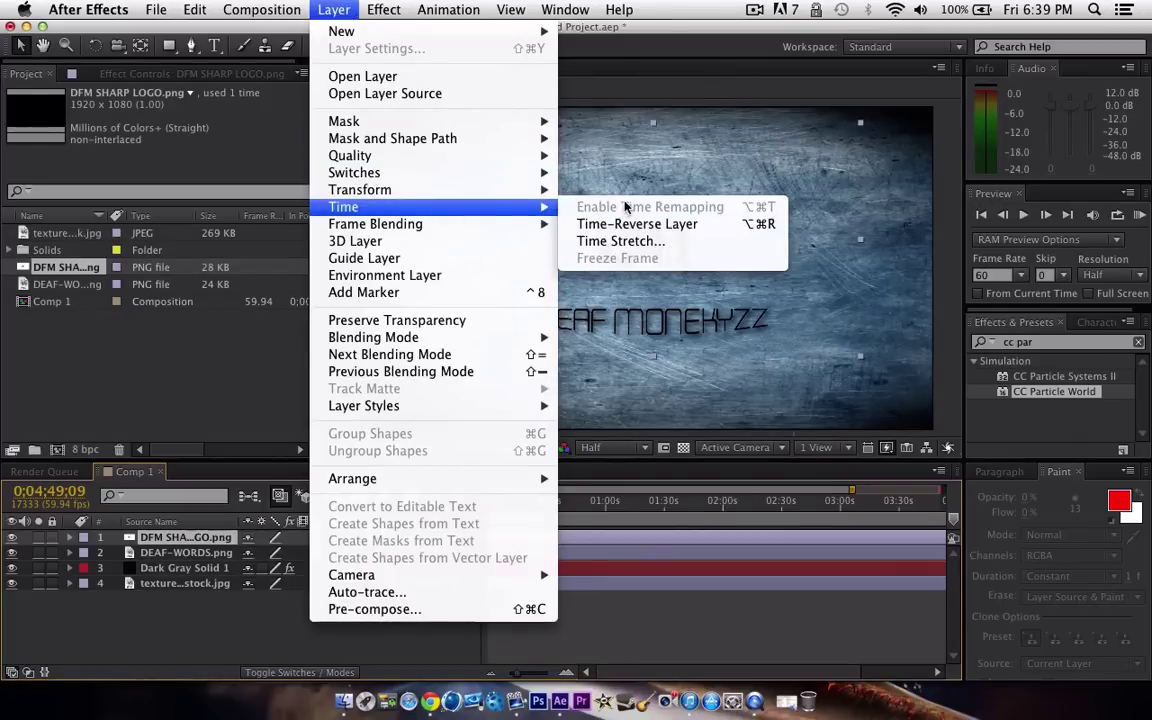
click(248, 635)
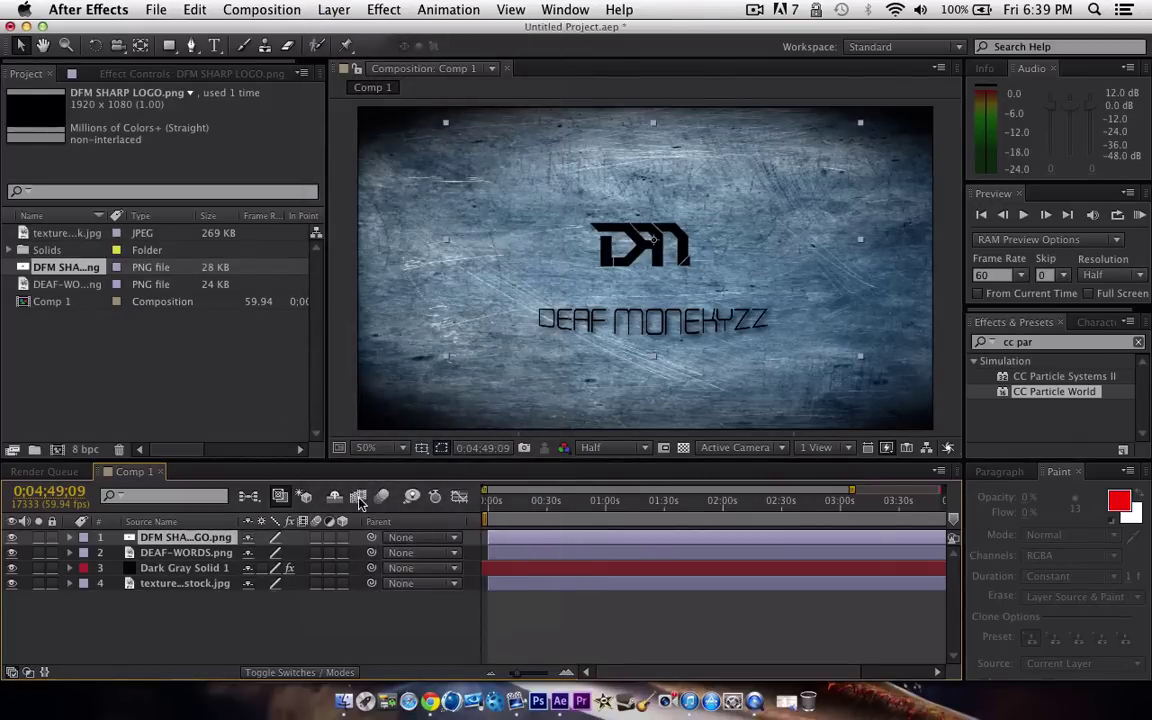
click(358, 498)
click(333, 9)
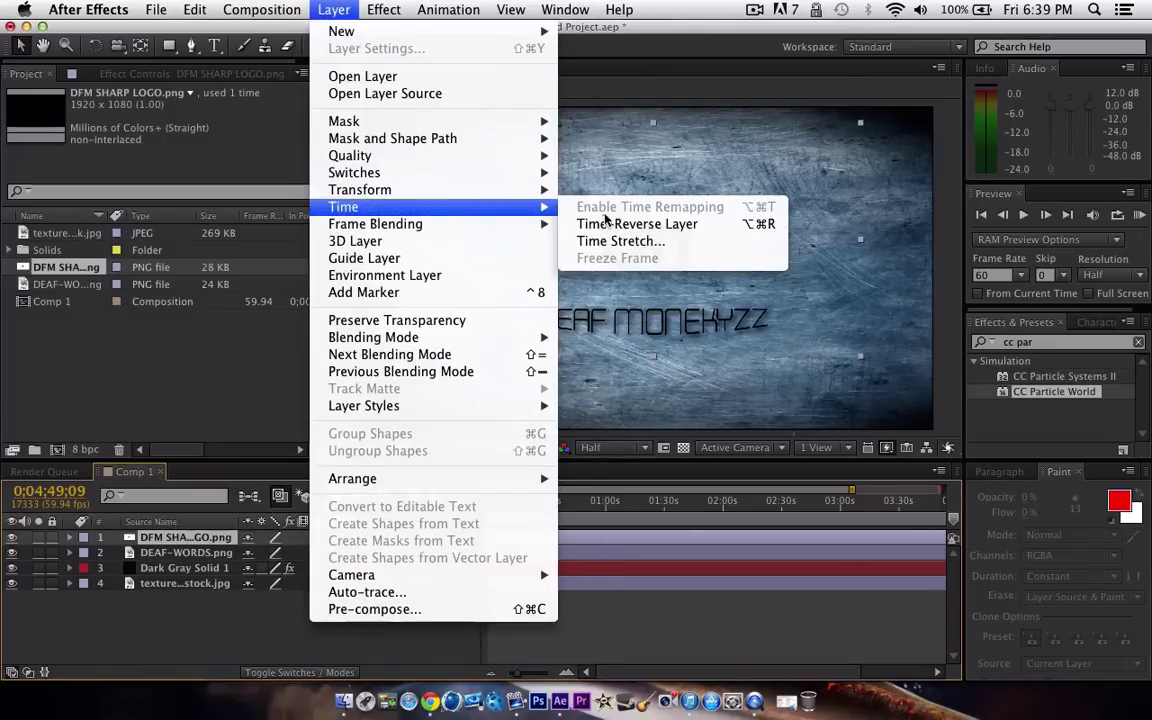
click(206, 633)
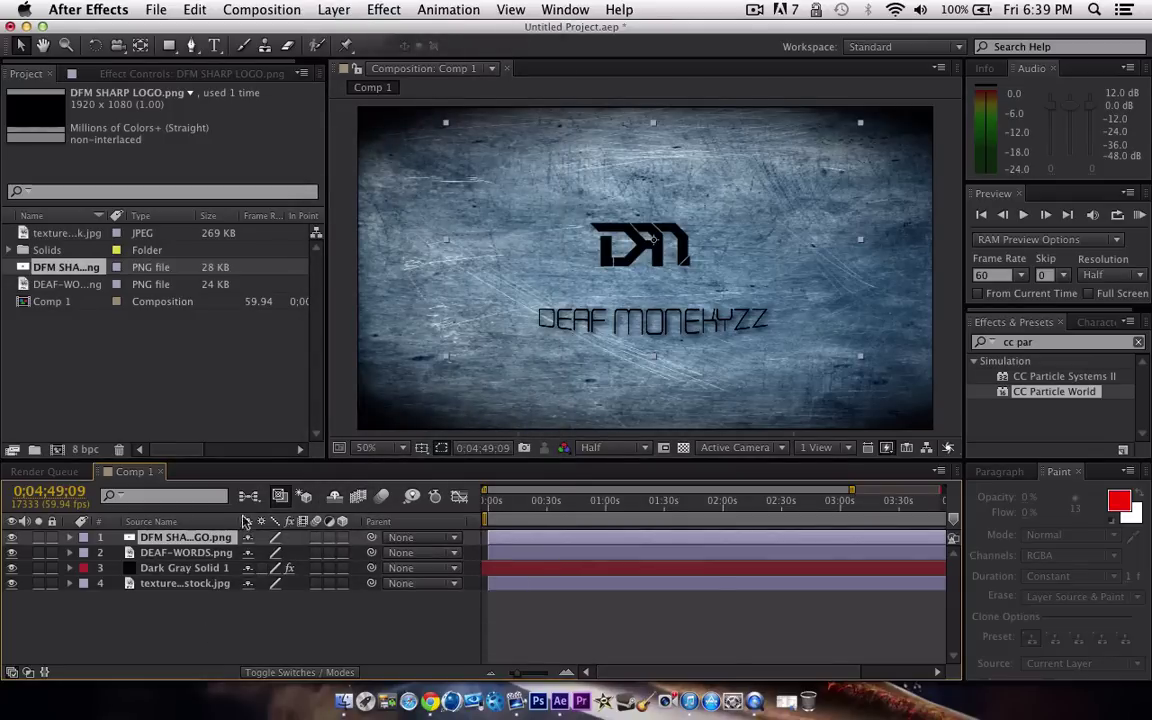
Reveal the DFM SHARP LOGO.png layer's Transform properties and go to the start of the composition.
click(70, 538)
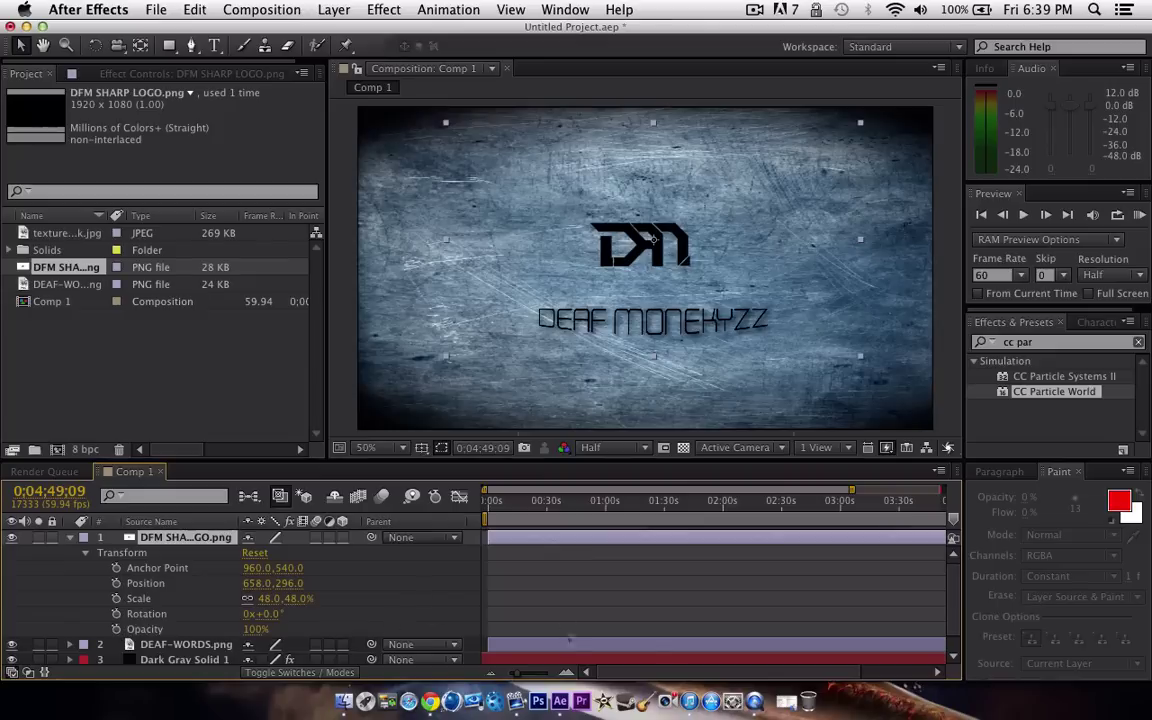
mouse_move(643, 674)
mouse_down()
mouse_move(742, 677)
mouse_move(626, 667)
mouse_up()
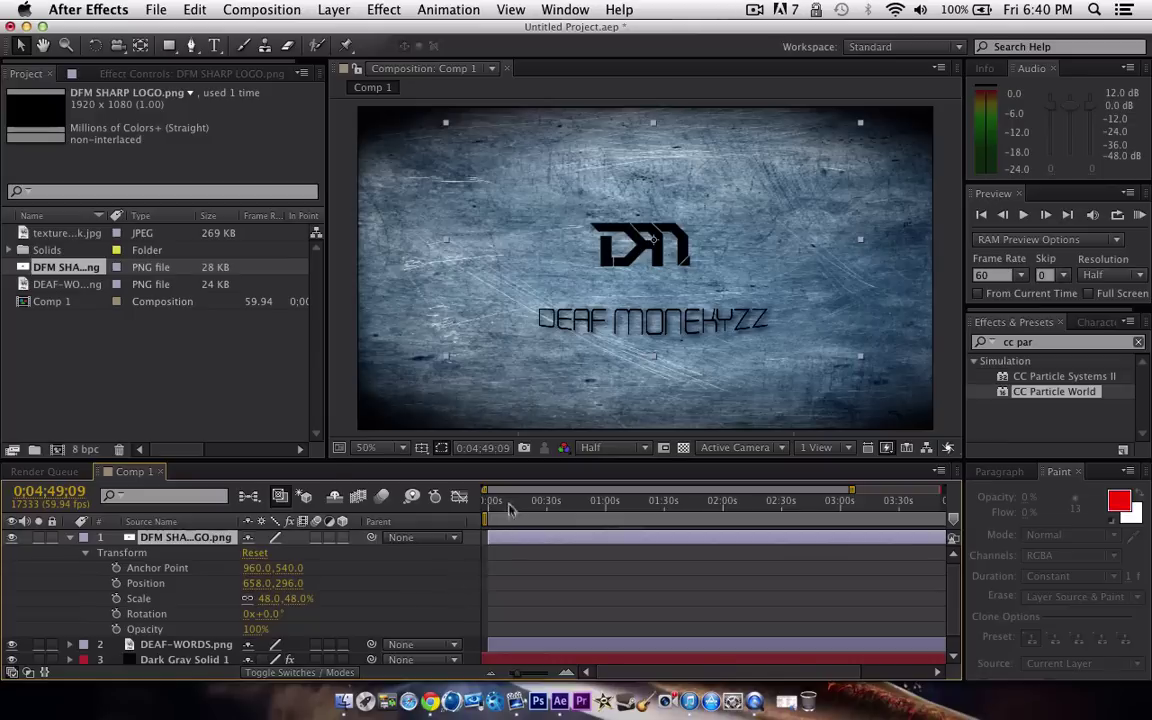
key(Home)
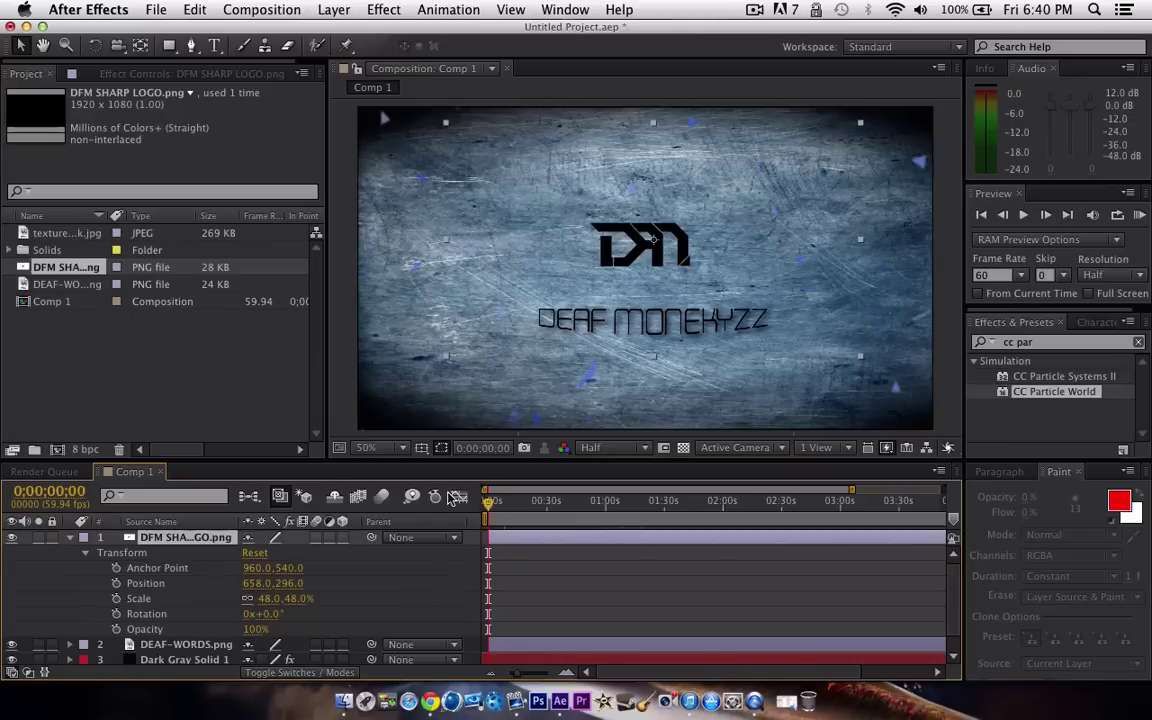
Try to fade in the DFM logo with Opacity keyframes of 2% at 0;00;02;18 and 100% at 0;00;02;20.
mouse_move(490, 510)
mouse_down()
mouse_move(595, 505)
mouse_move(494, 505)
mouse_up()
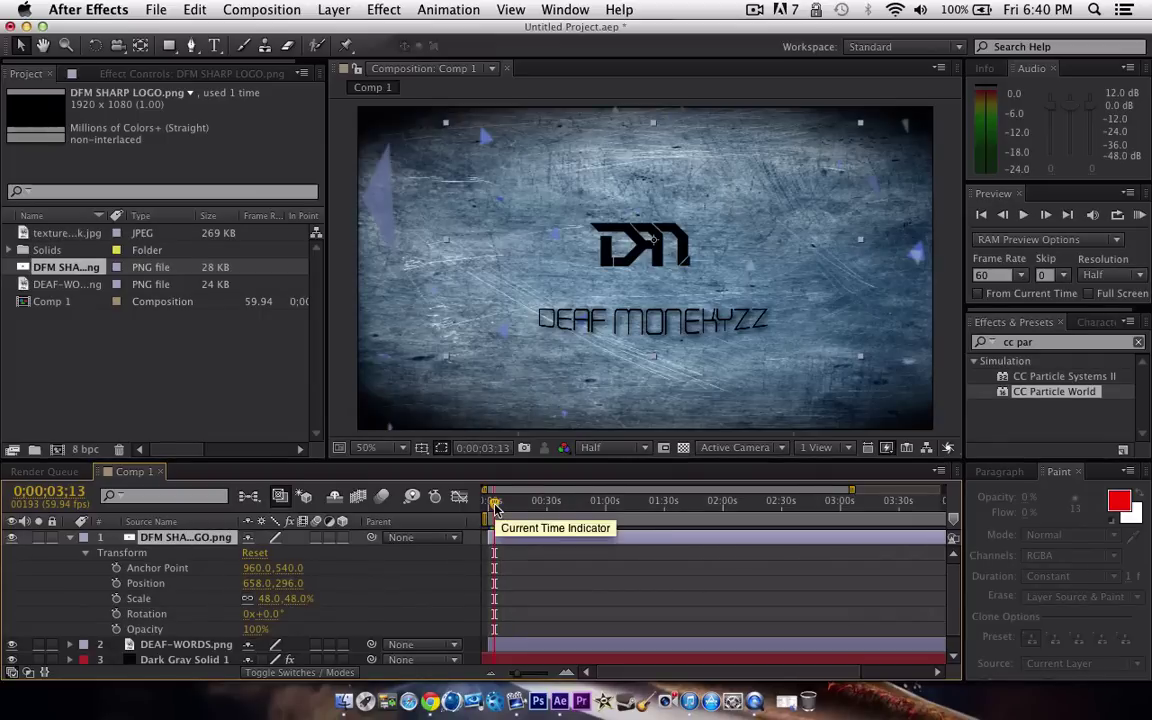
drag(495, 507, 492, 507)
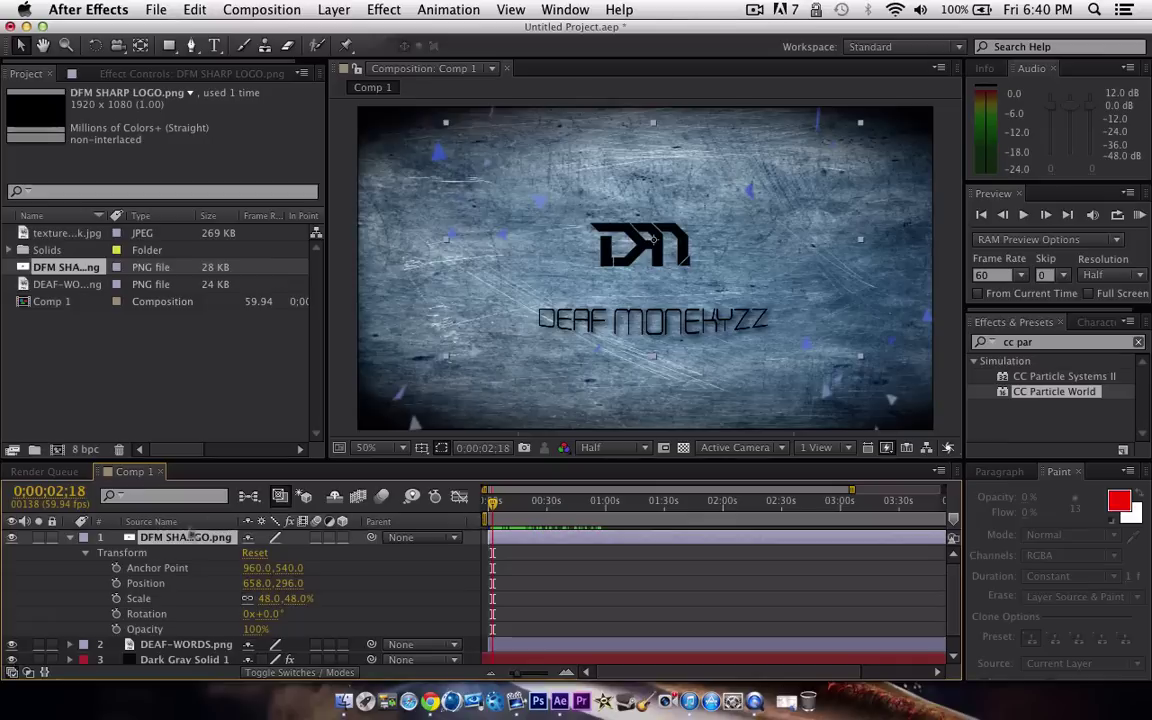
drag(255, 630, 157, 630)
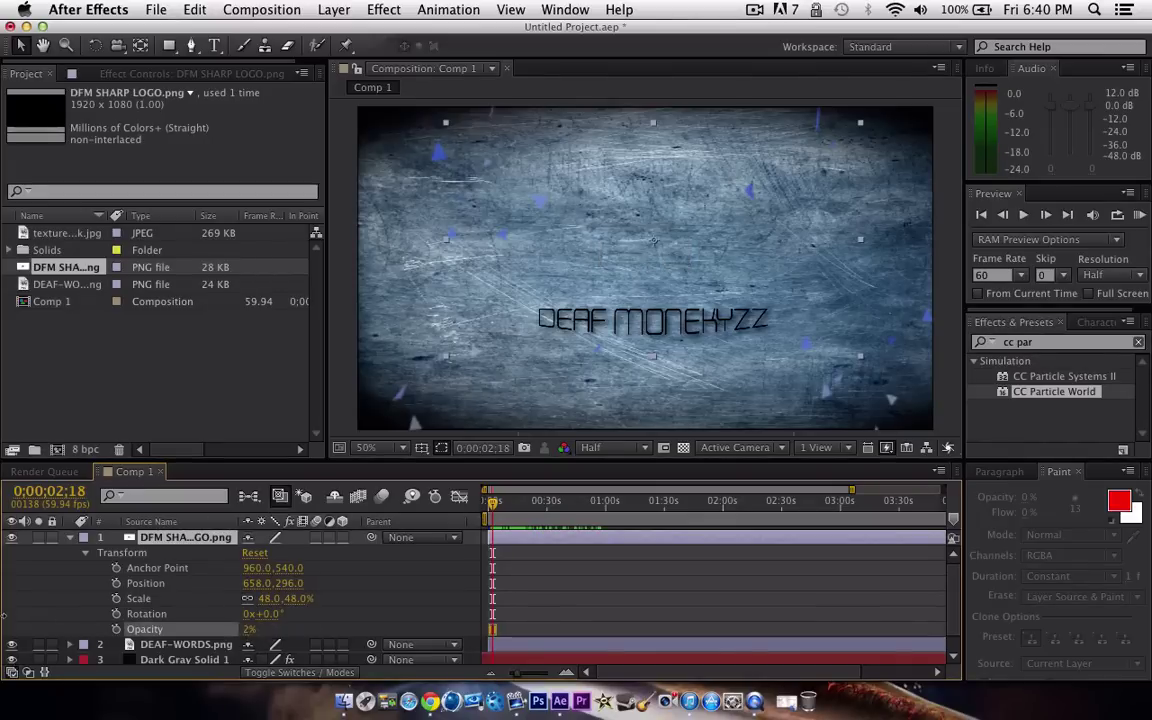
click(116, 629)
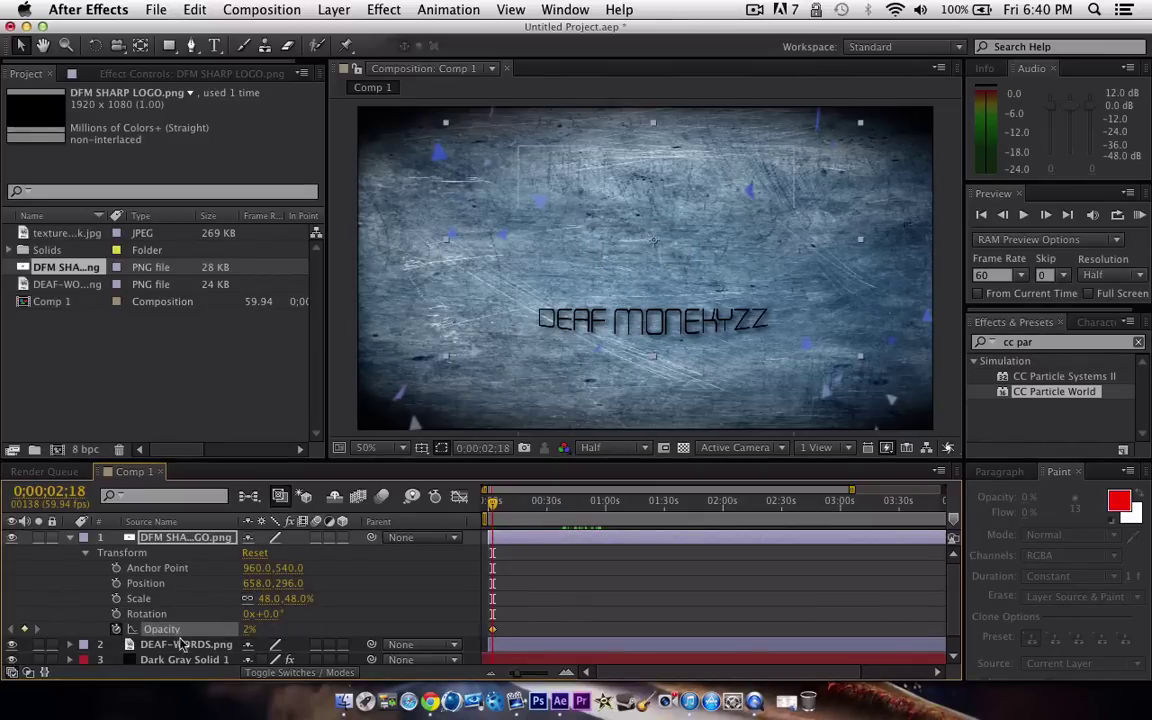
key(Page_Down)
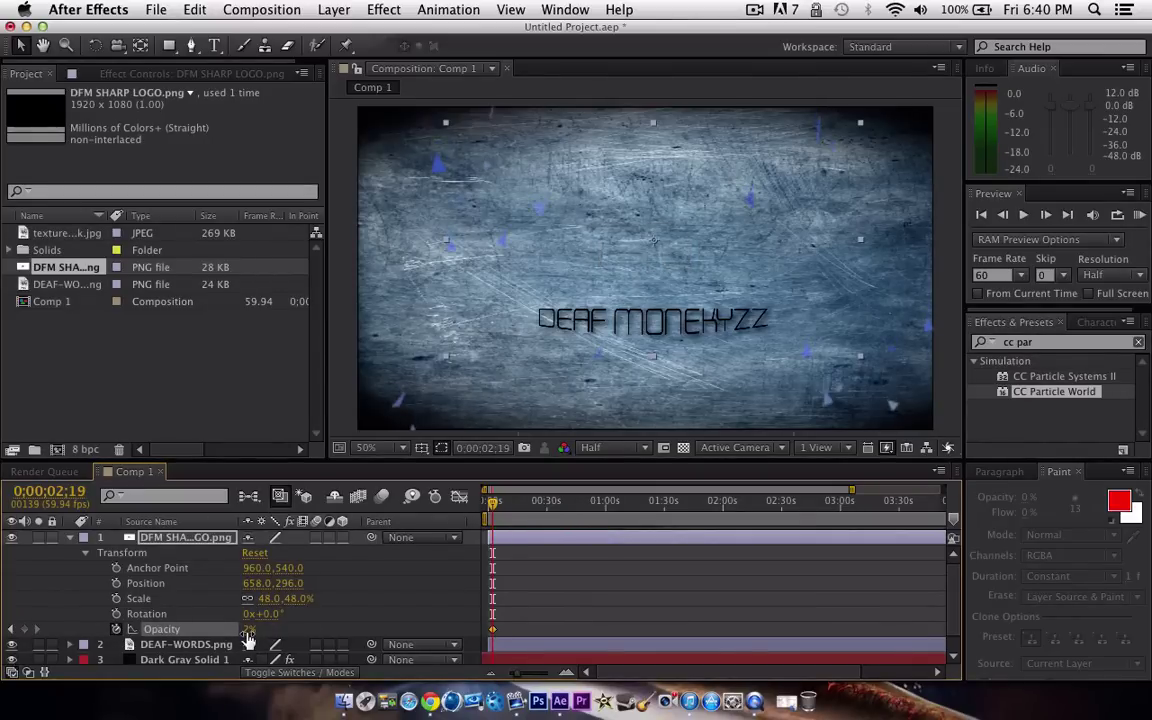
key(Page_Down)
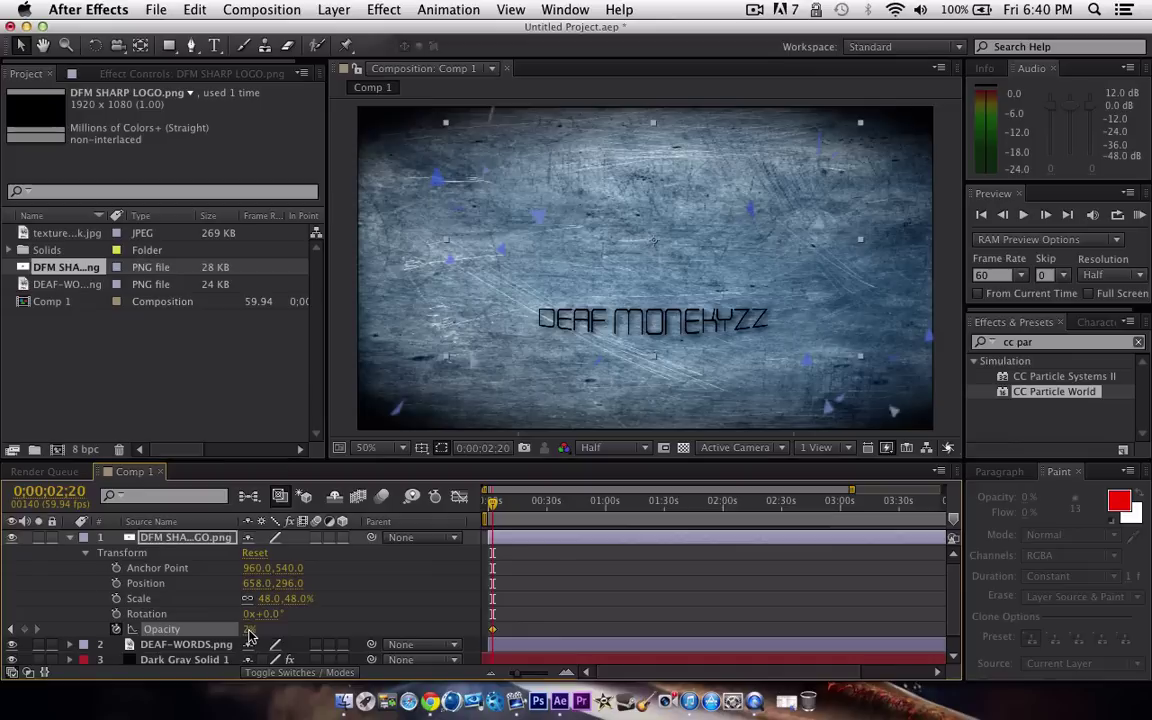
click(249, 629)
text(100)
key(Return)
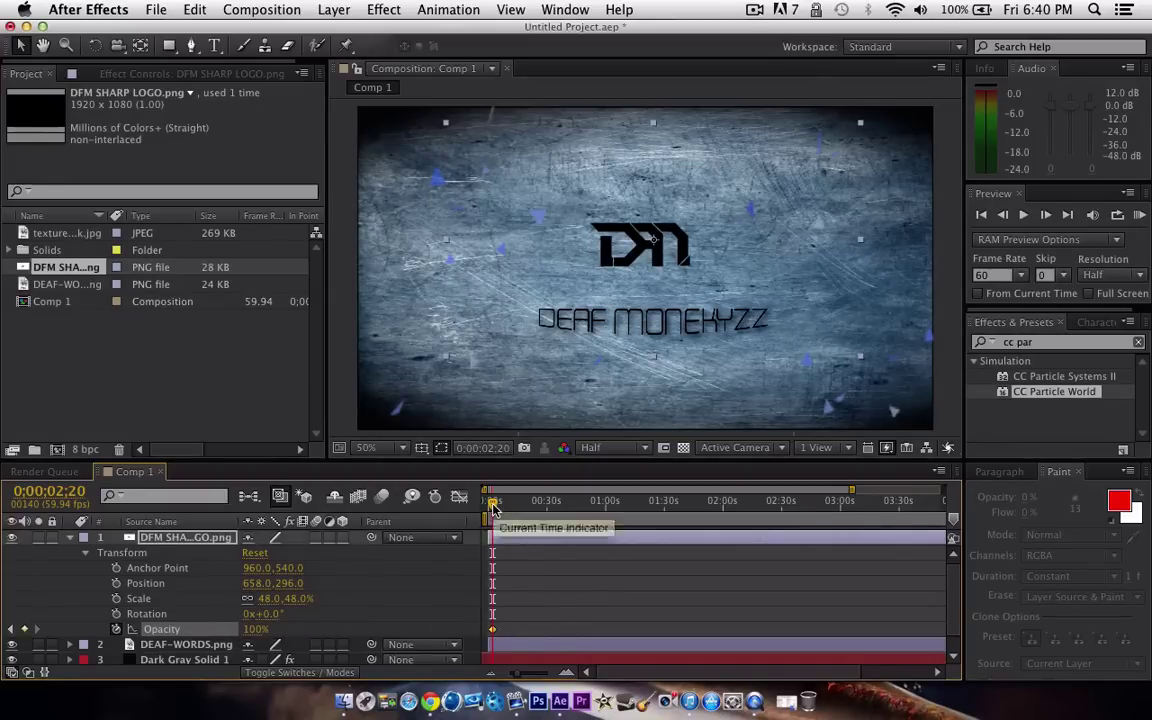
Preview the logo's fade from the start, and undo both of its Opacity keyframes.
drag(492, 508, 487, 508)
key(space)
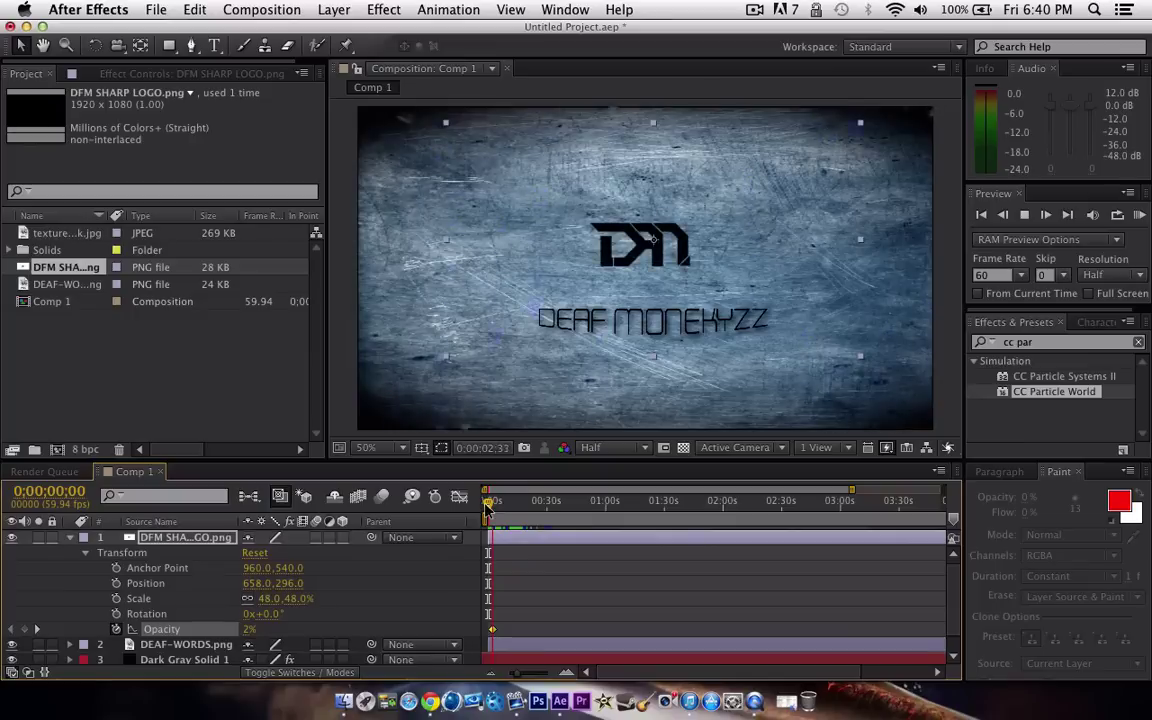
key(space)
key(super+z)
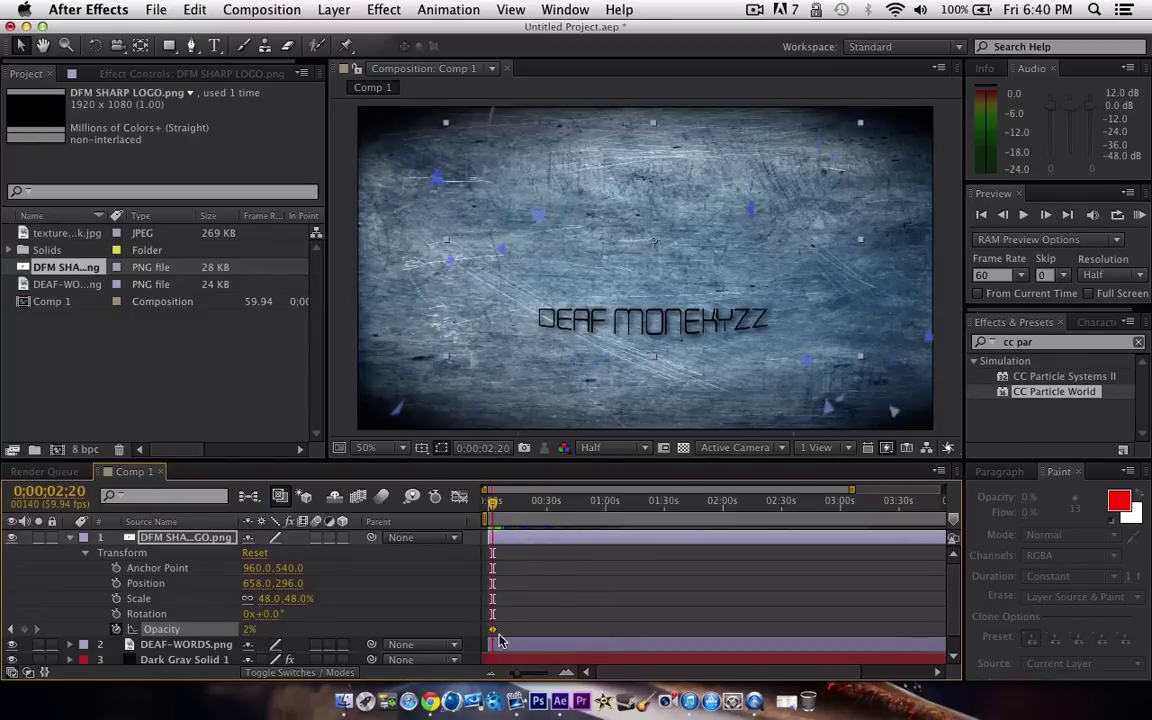
key(super+z)
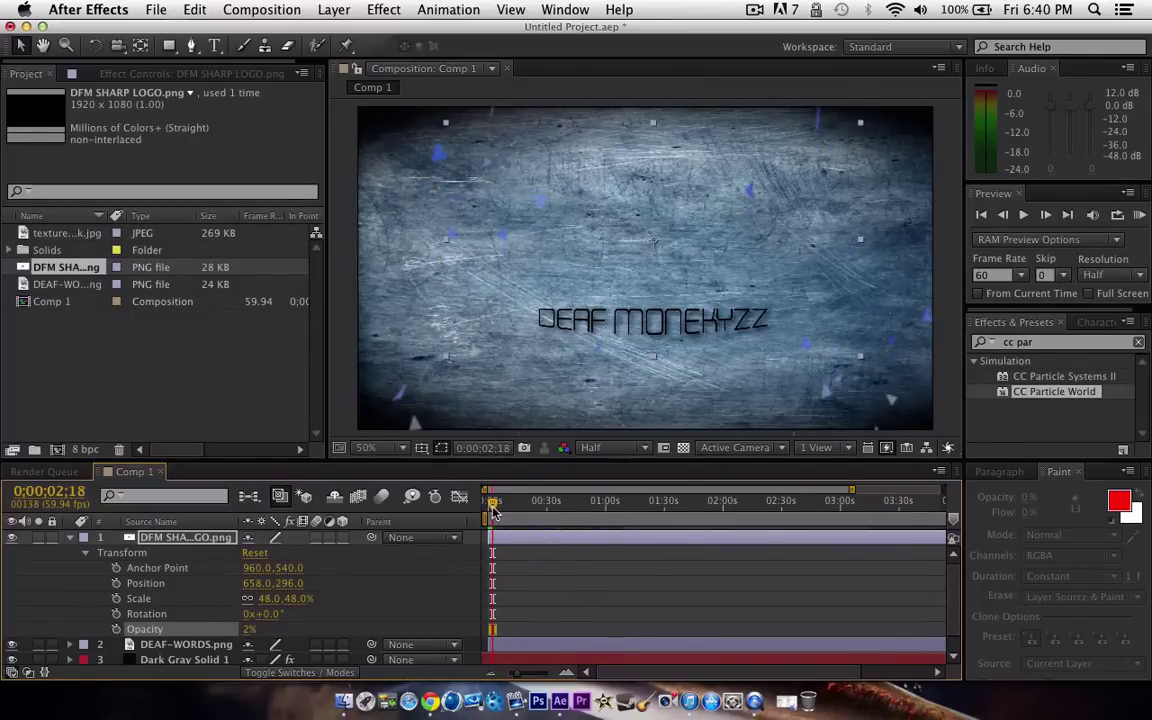
Fade in the DFM logo with Opacity keyframes of 0% at 0;00;00;00 and 100% at 0;00;06;54.
key(Home)
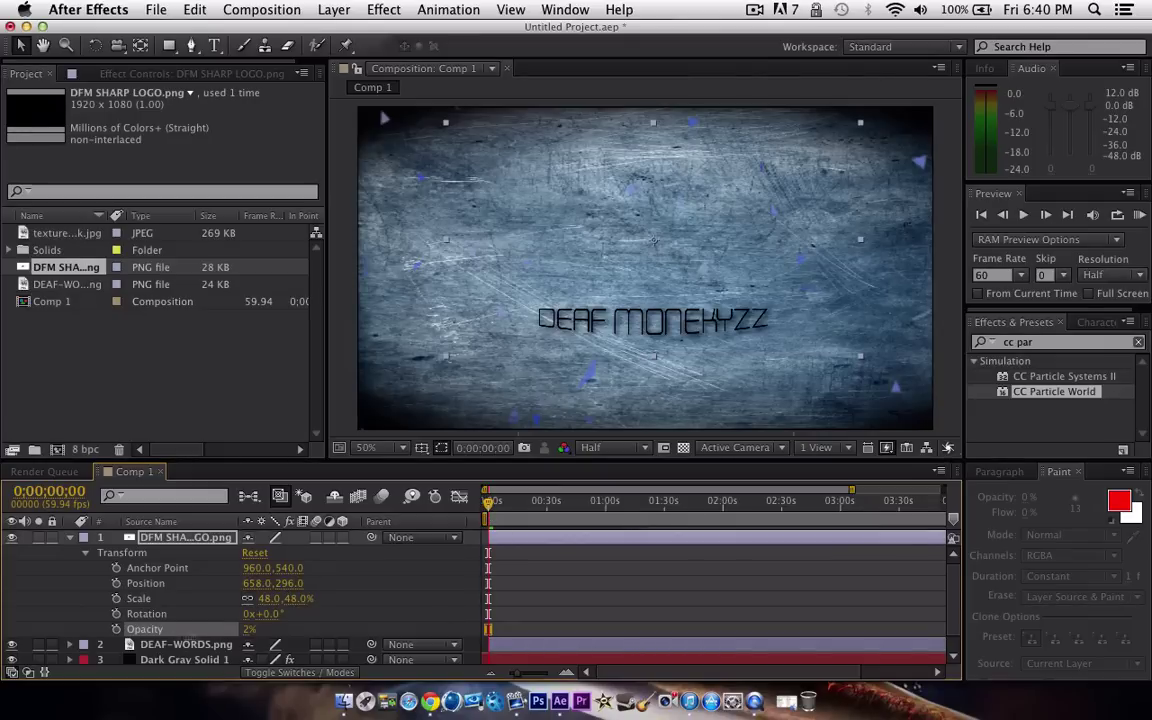
click(116, 629)
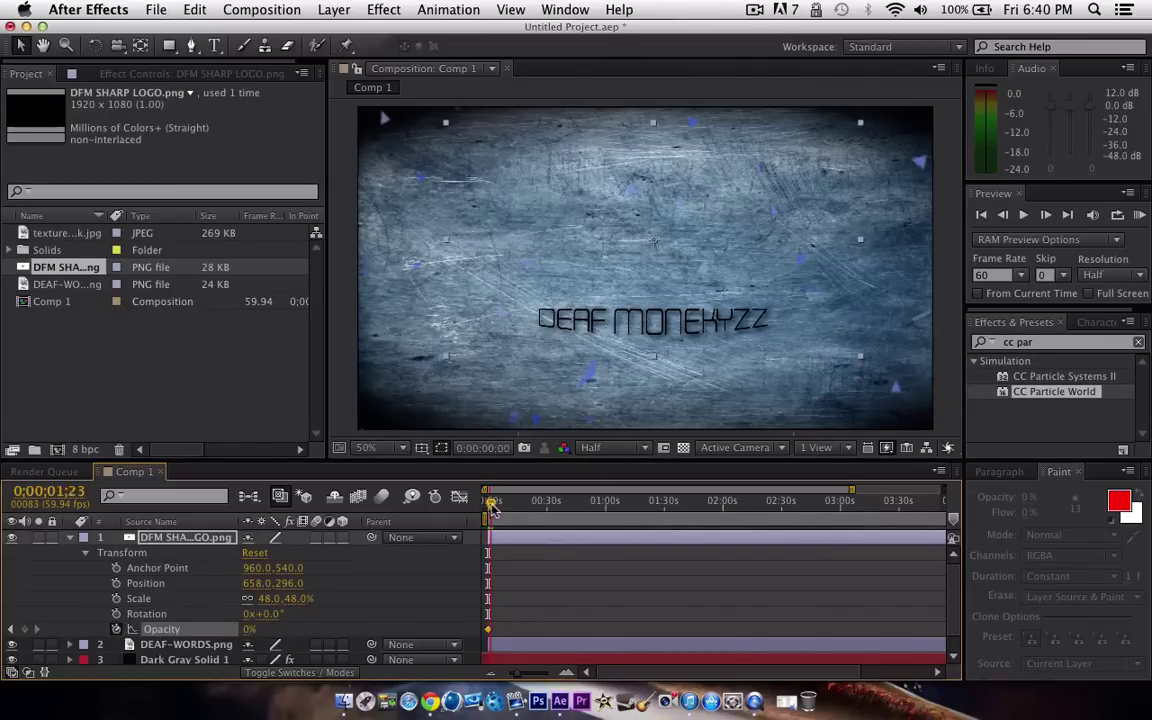
drag(492, 508, 501, 503)
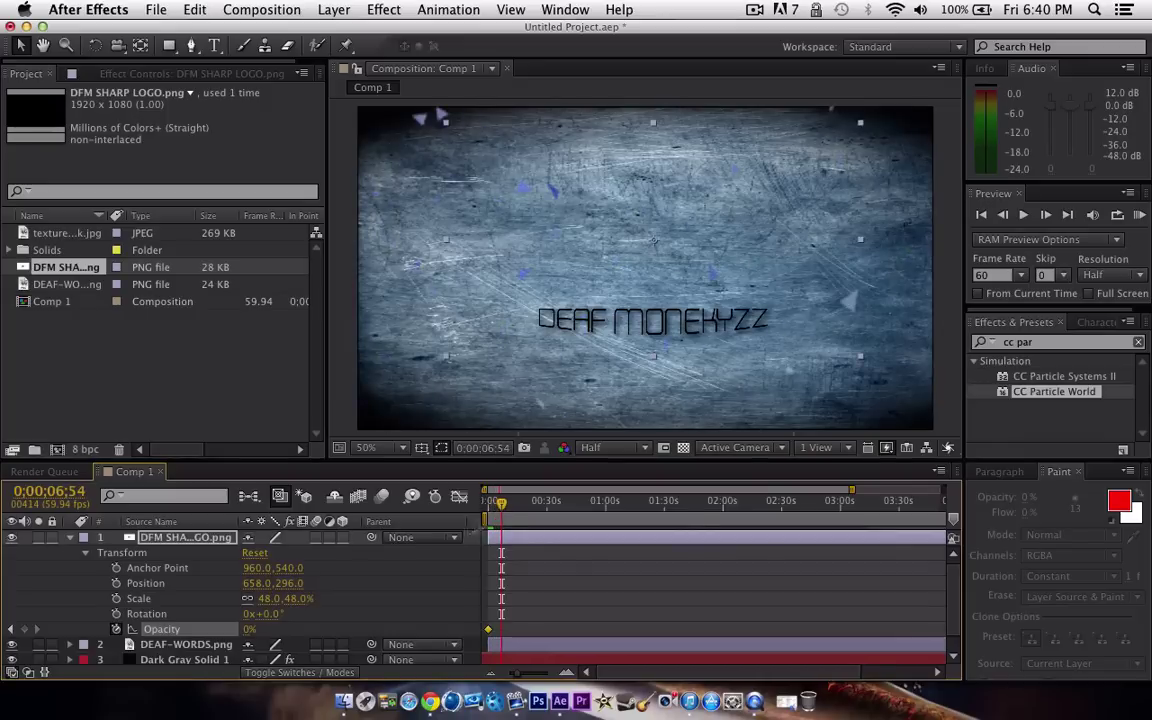
drag(249, 638, 340, 632)
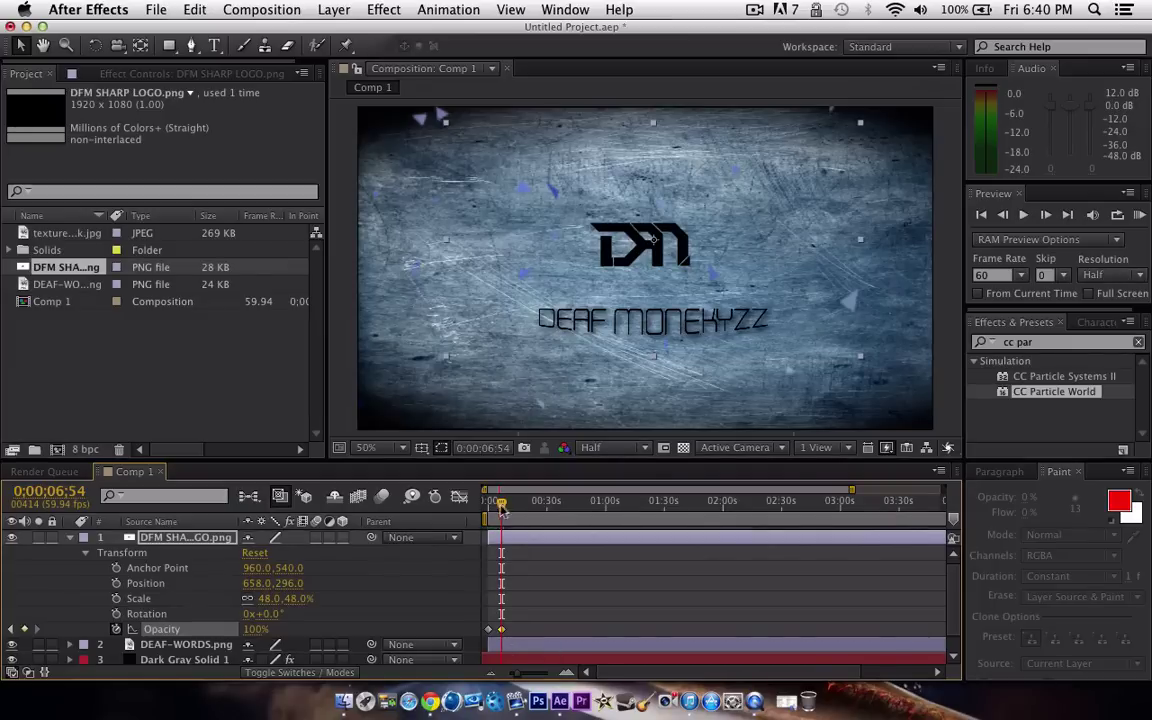
Preview the logo's fade-in from the start of the composition.
drag(502, 507, 484, 505)
key(space)
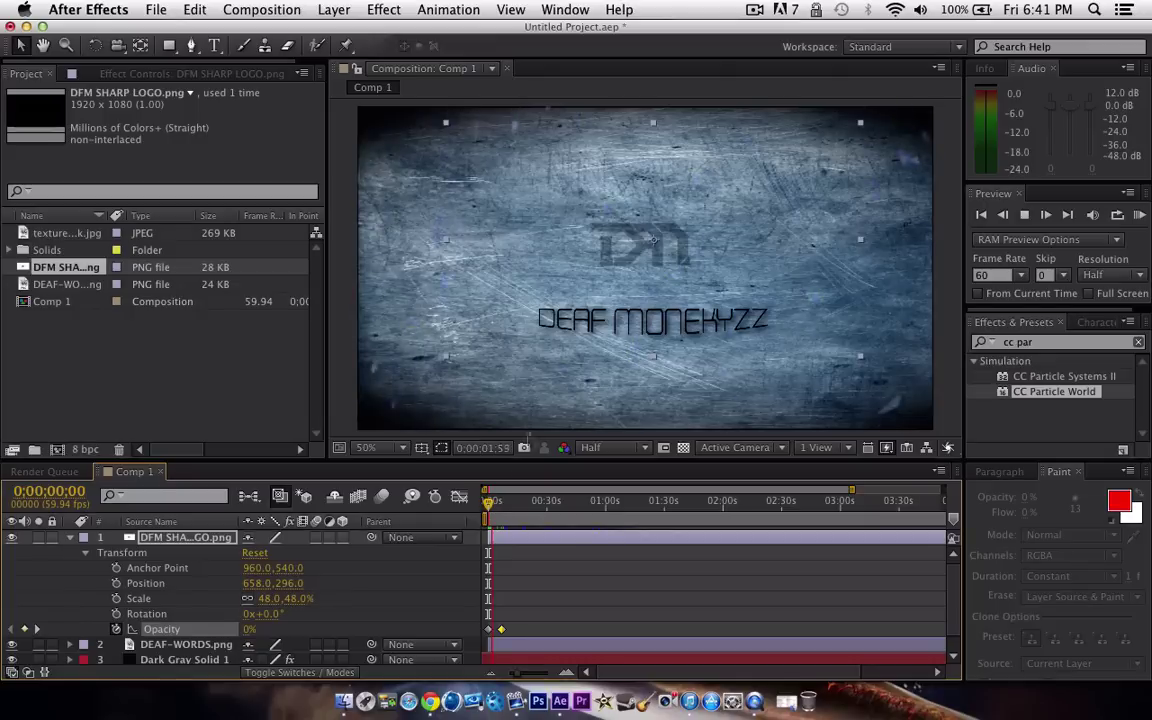
key(space)
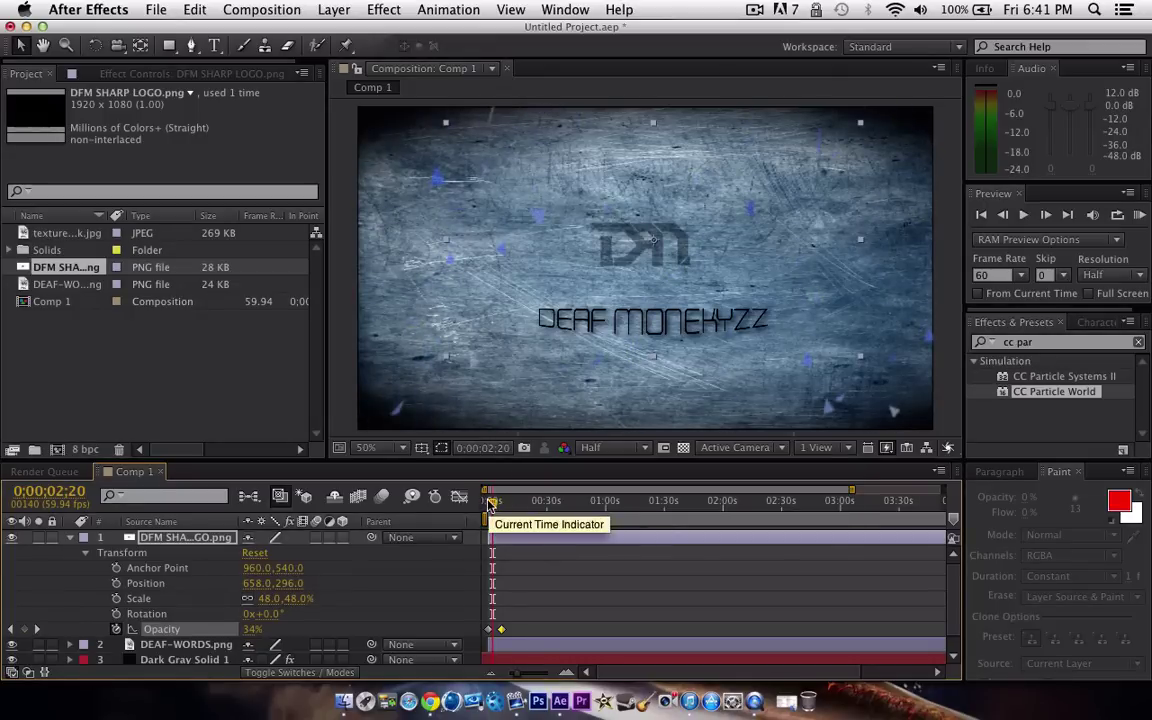
Set a 0% Opacity keyframe on the DEAF-WORDS.png layer at 0;00;05;31.
drag(492, 503, 498, 512)
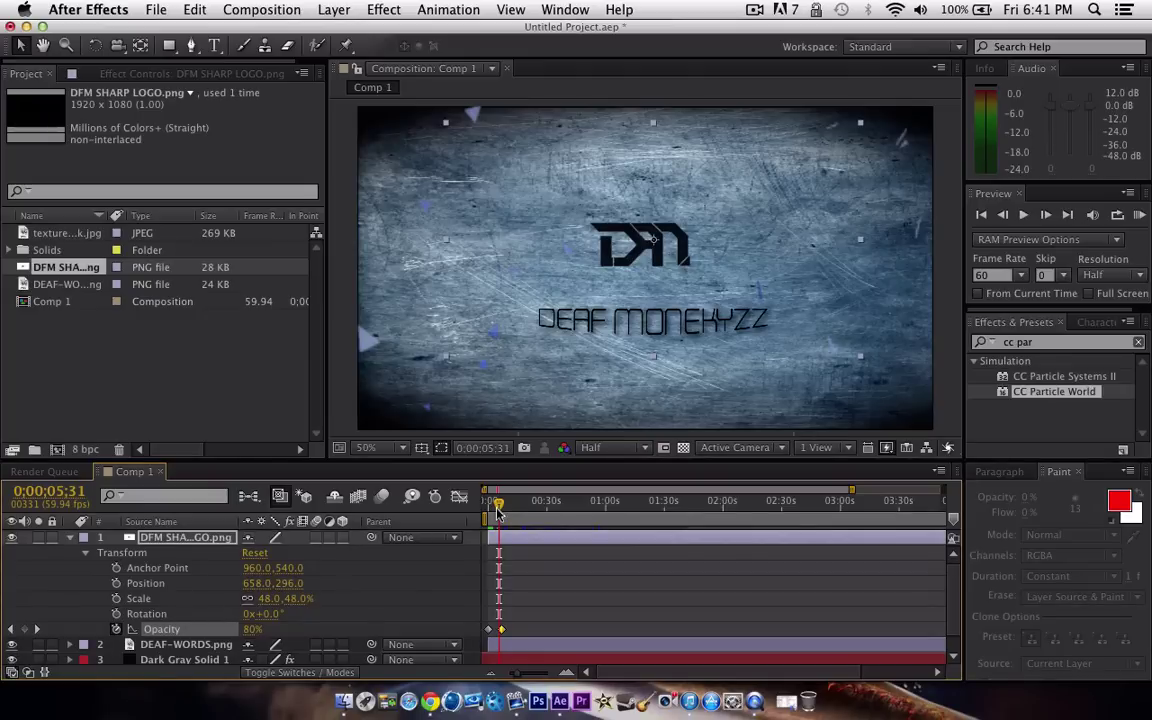
click(72, 538)
click(198, 553)
click(70, 553)
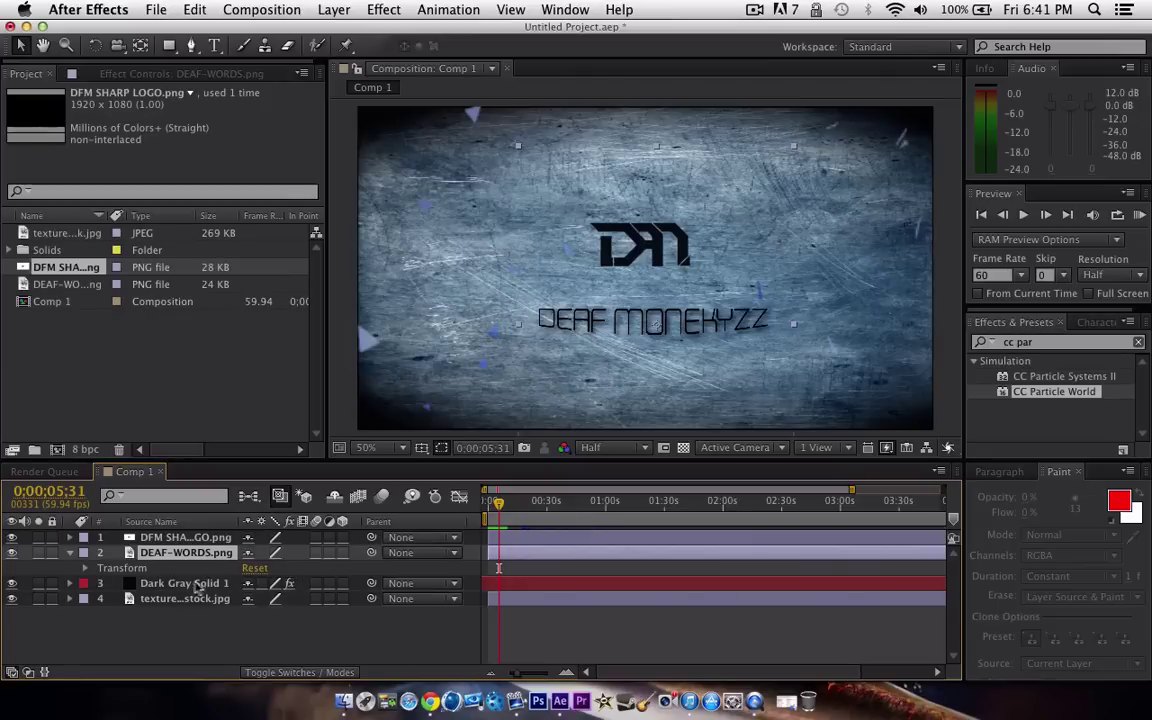
click(85, 568)
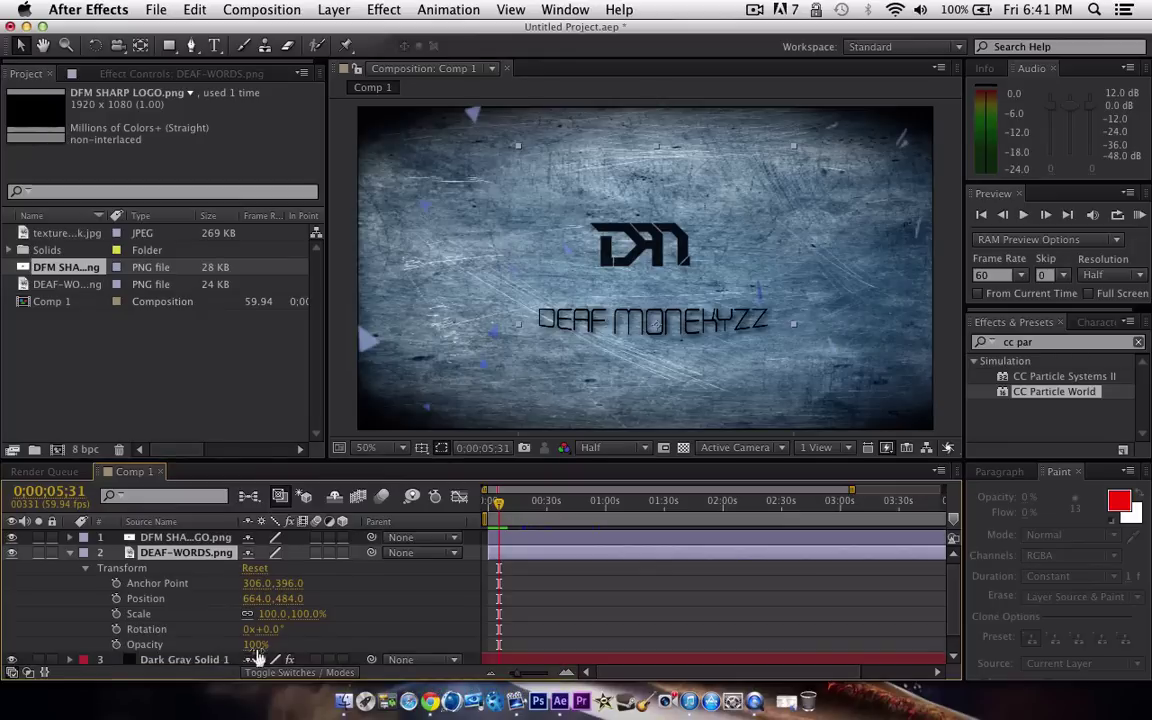
drag(257, 655, 140, 632)
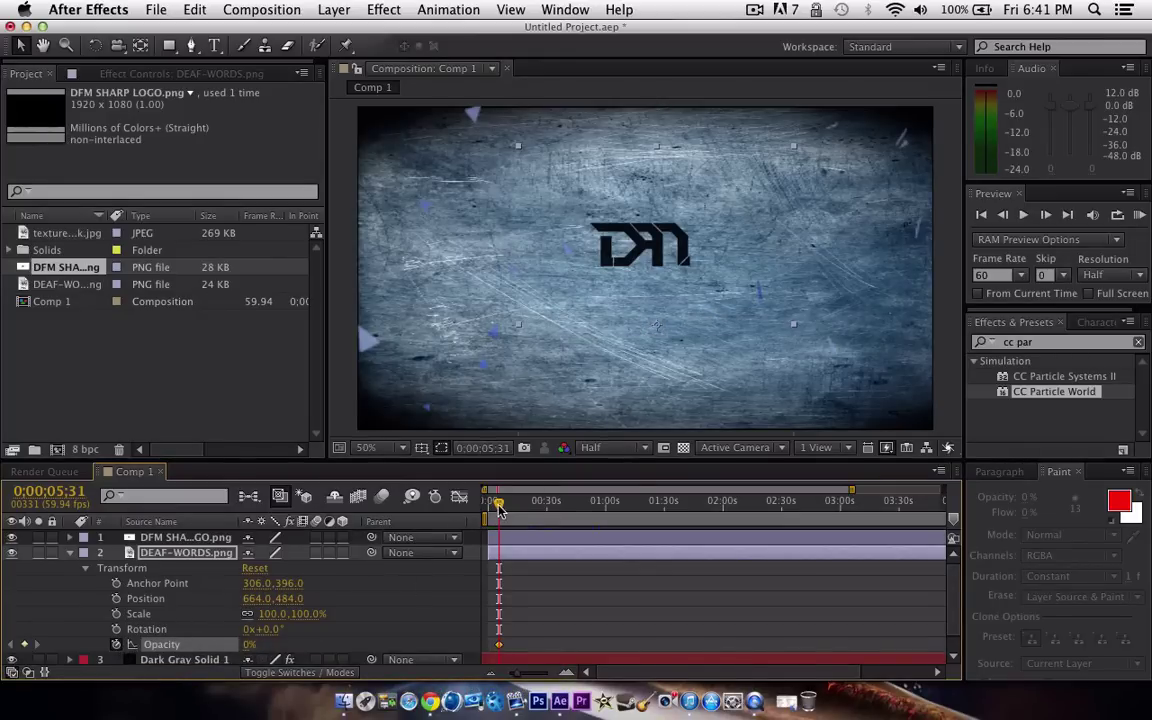
Add a 100% Opacity keyframe to the wordmark at 0;00;08;44 and preview the fades from 0;00;02;18.
click(504, 506)
drag(506, 510, 509, 511)
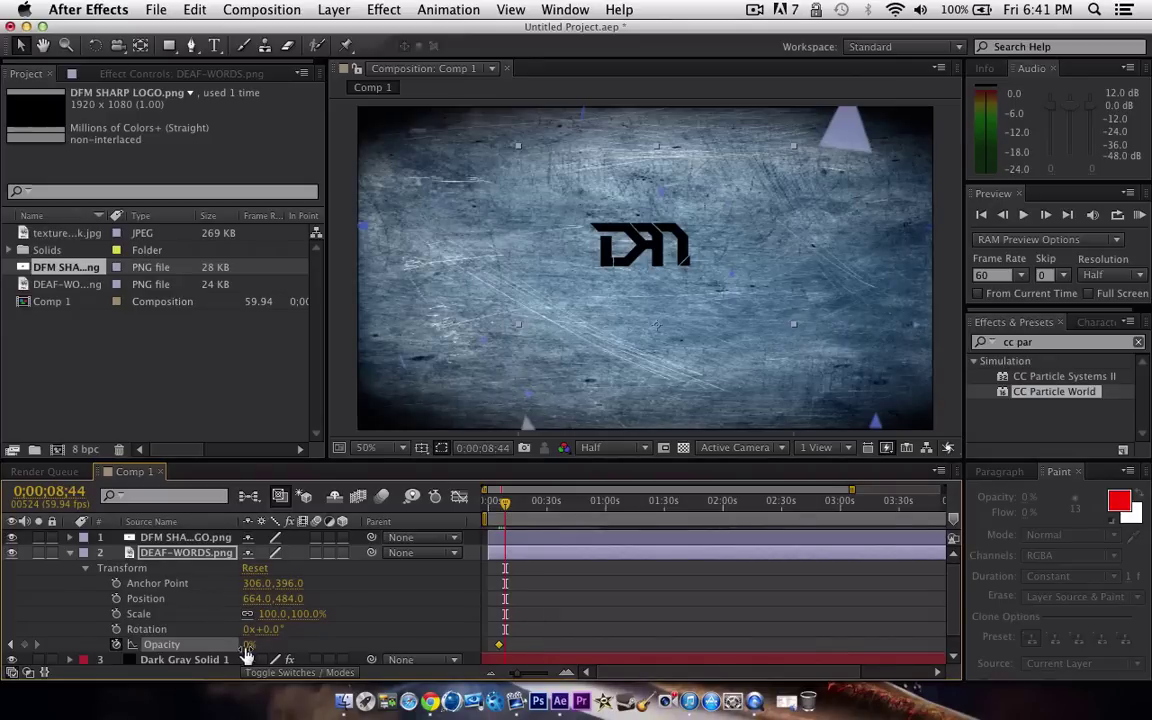
drag(248, 646, 755, 617)
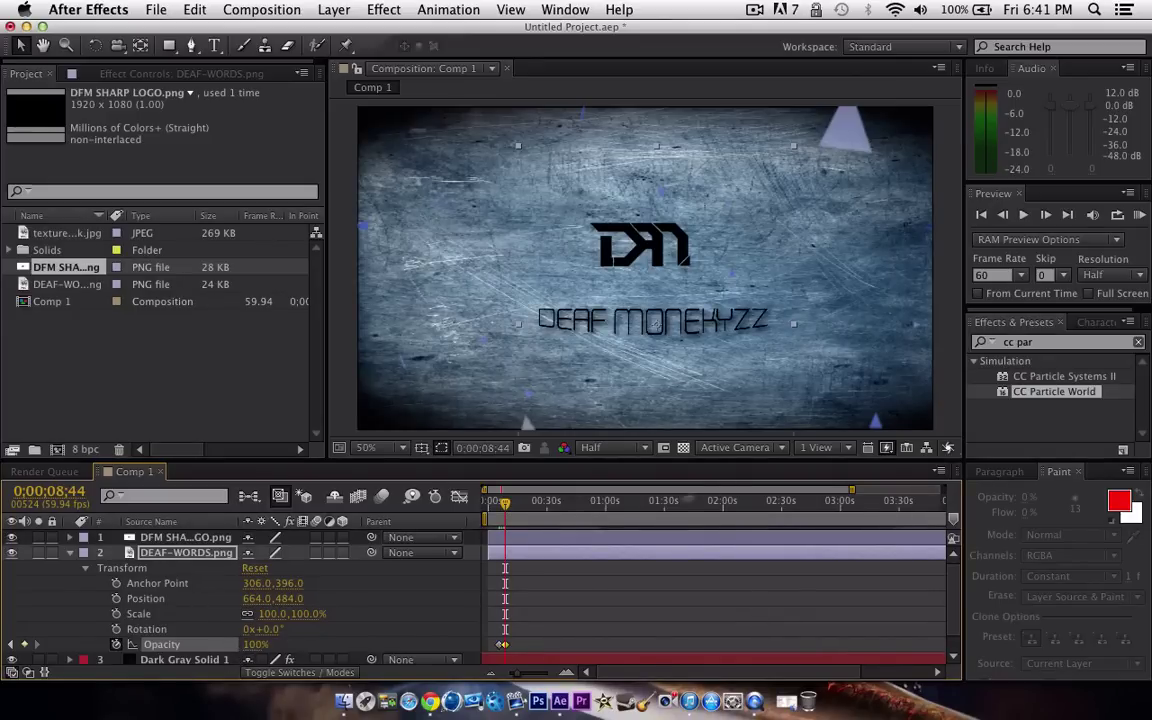
key(KP_0)
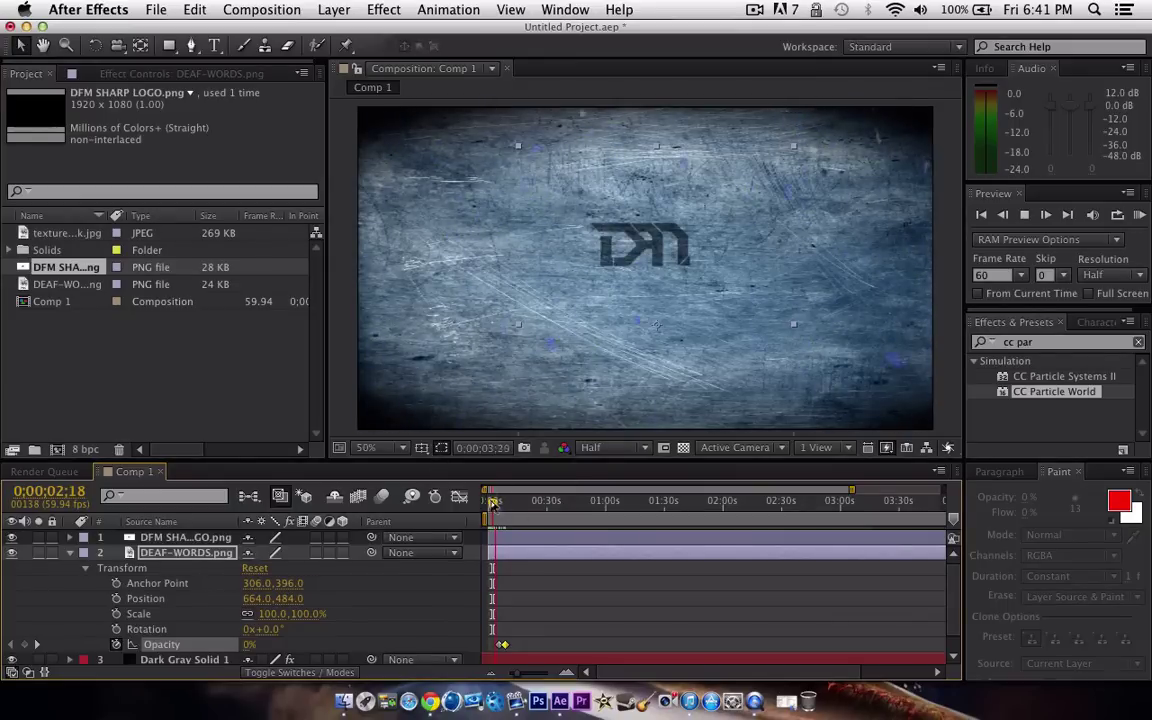
key(space)
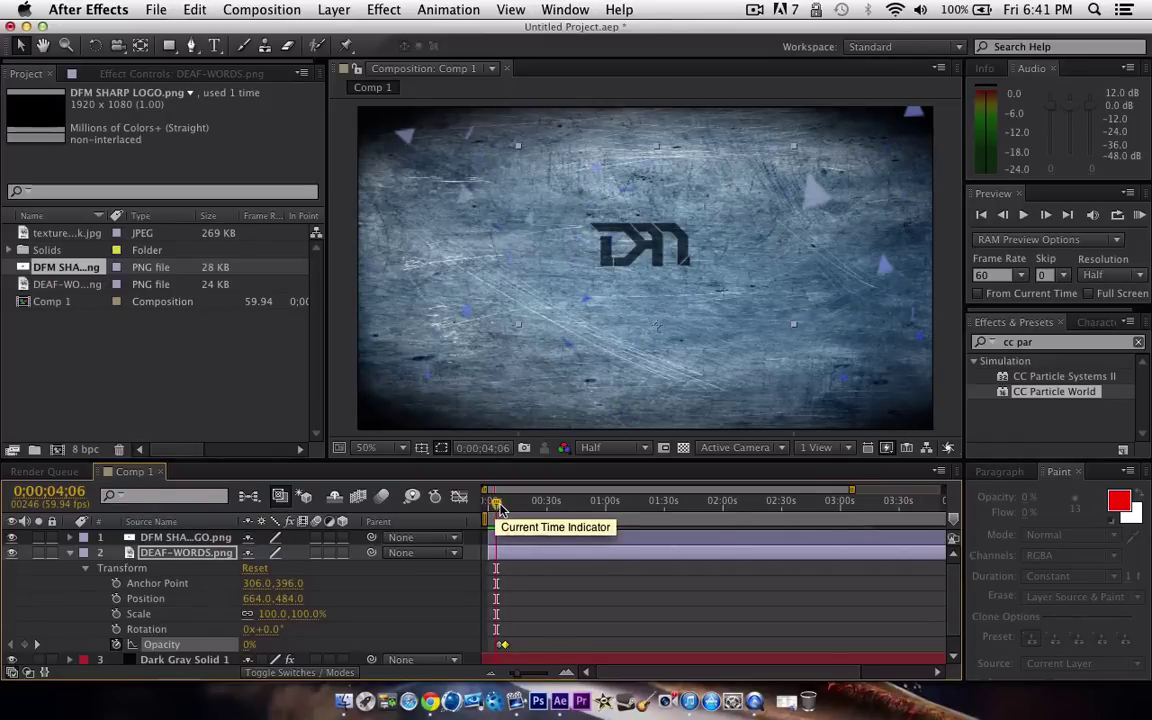
Check the finished example intro in QuickTime Player and return the After Effects composition view to 50% magnification.
drag(503, 510, 942, 500)
scroll(680, 362, up, 4)
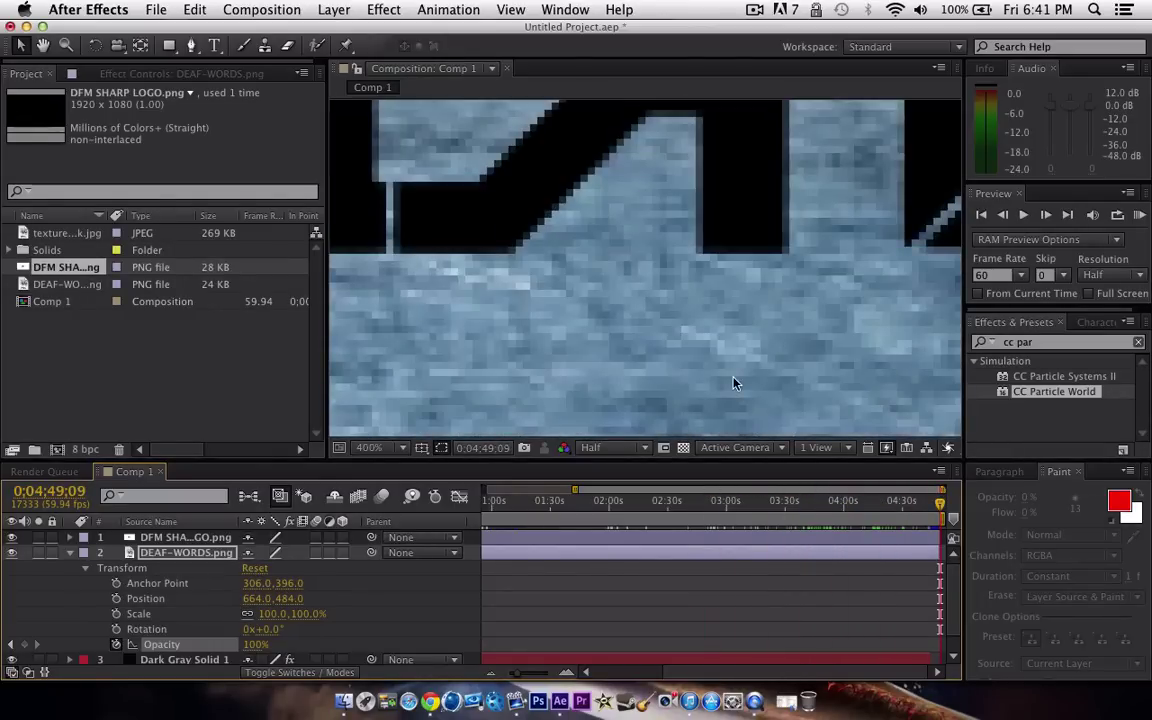
key(F12)
key(F12)
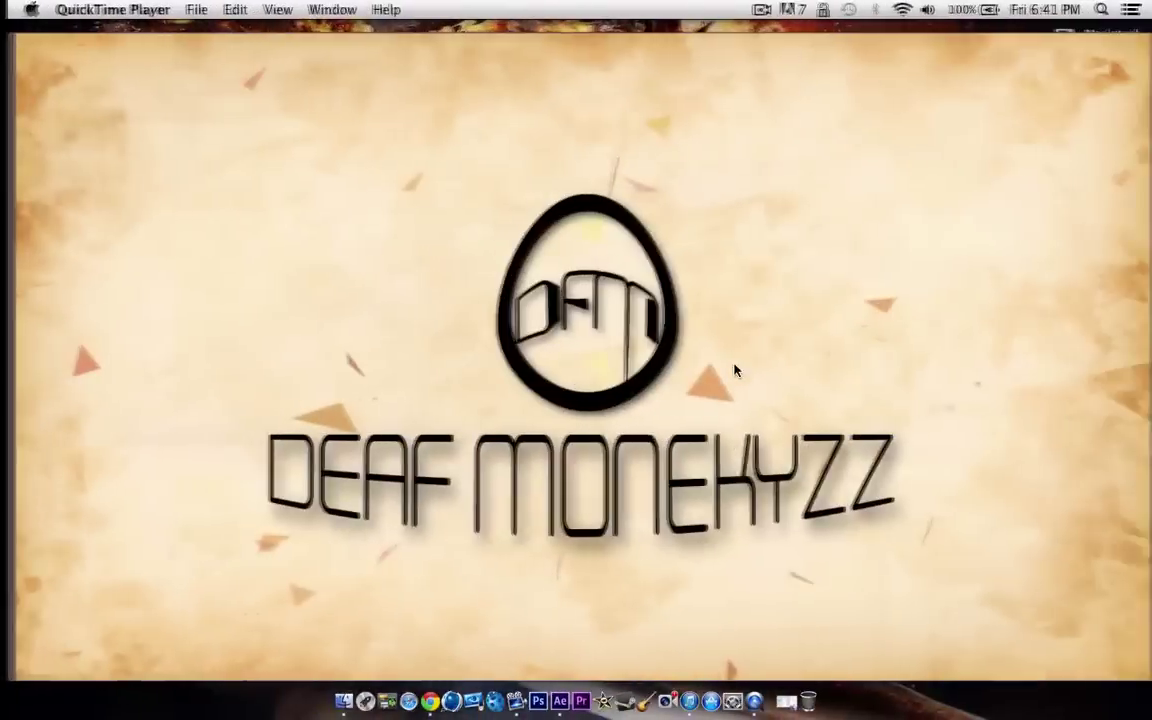
drag(677, 604, 729, 604)
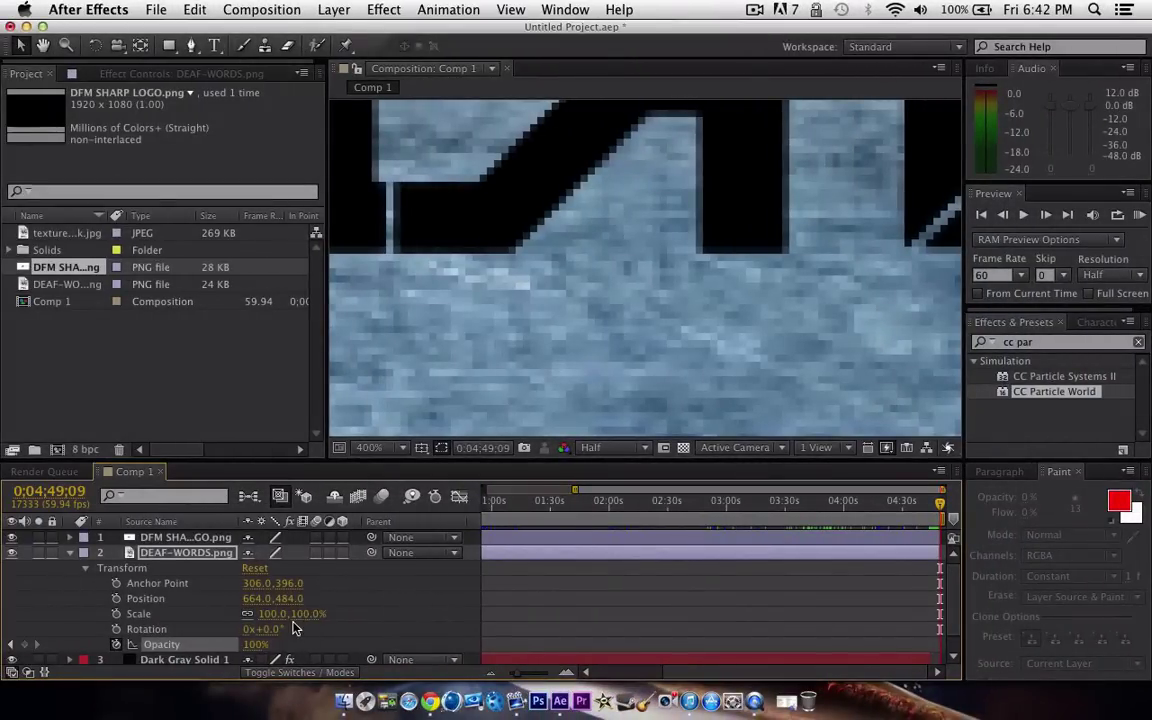
click(399, 453)
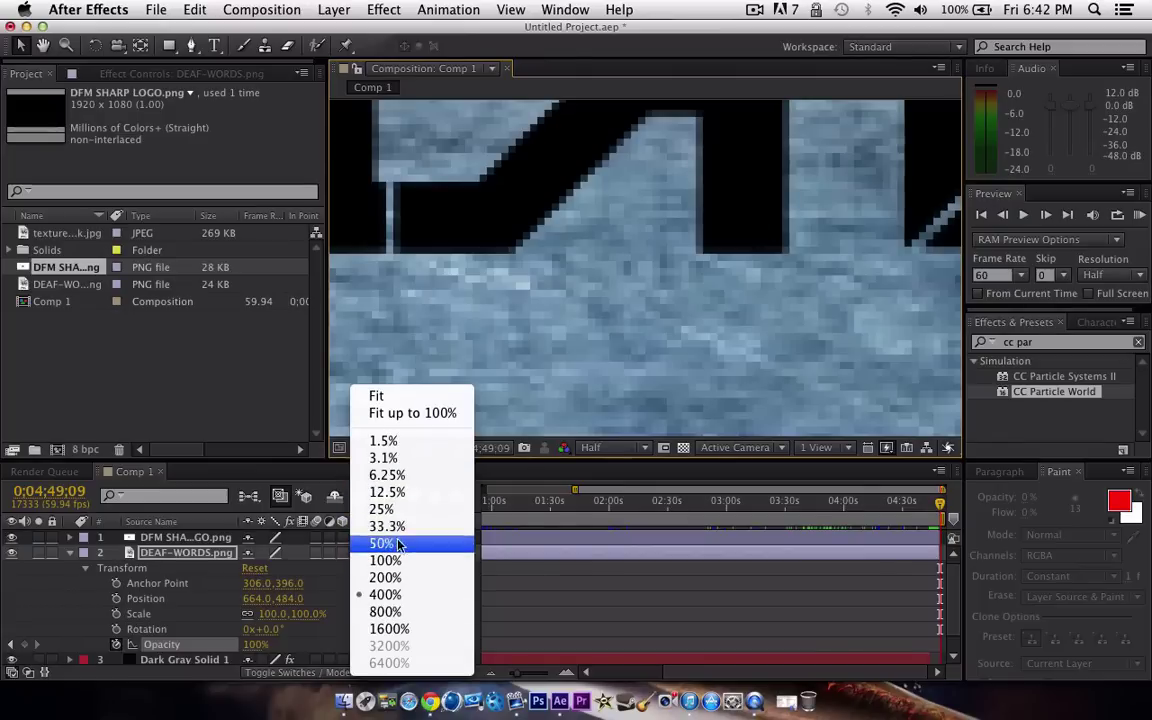
click(385, 543)
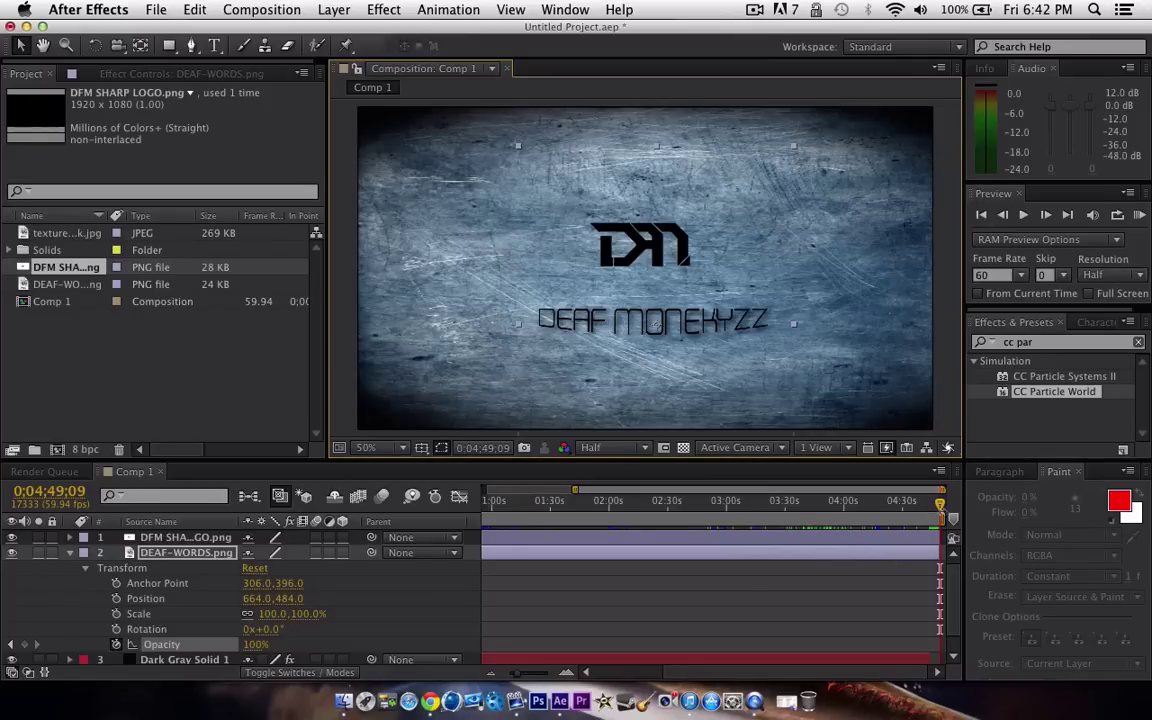
Add 100% Opacity keyframes to the DFM logo and DEAF-WORDS.png layers at 0;04;38;36.
drag(941, 506, 928, 506)
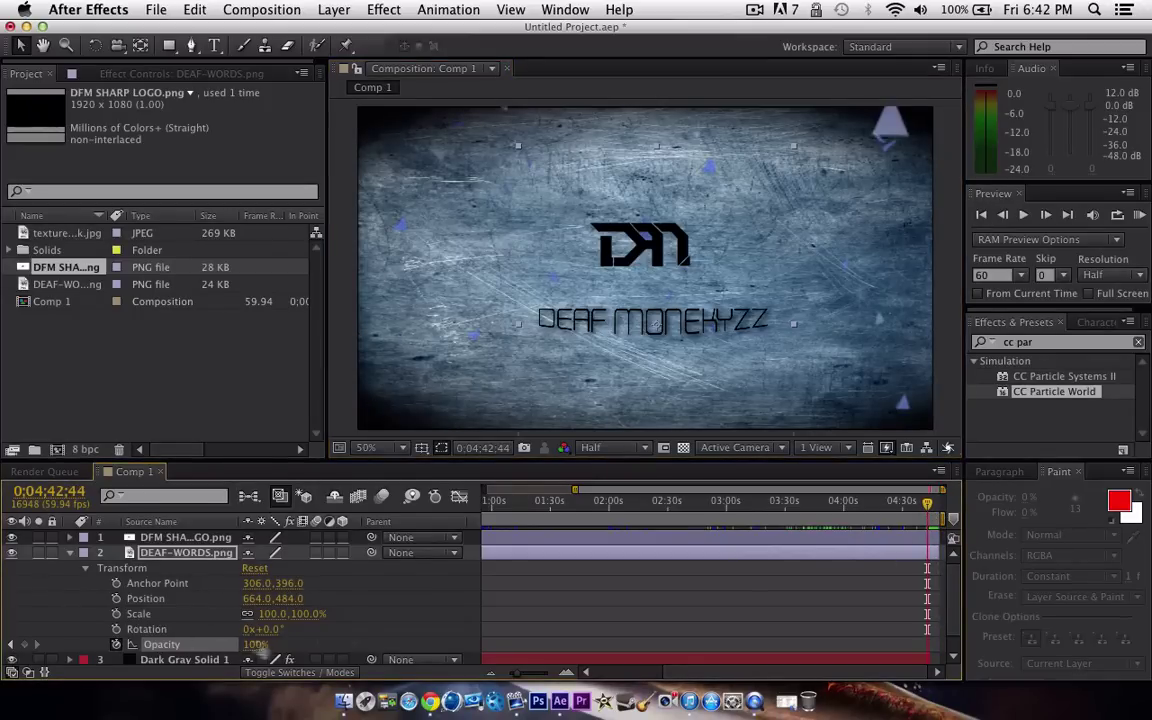
drag(930, 505, 920, 505)
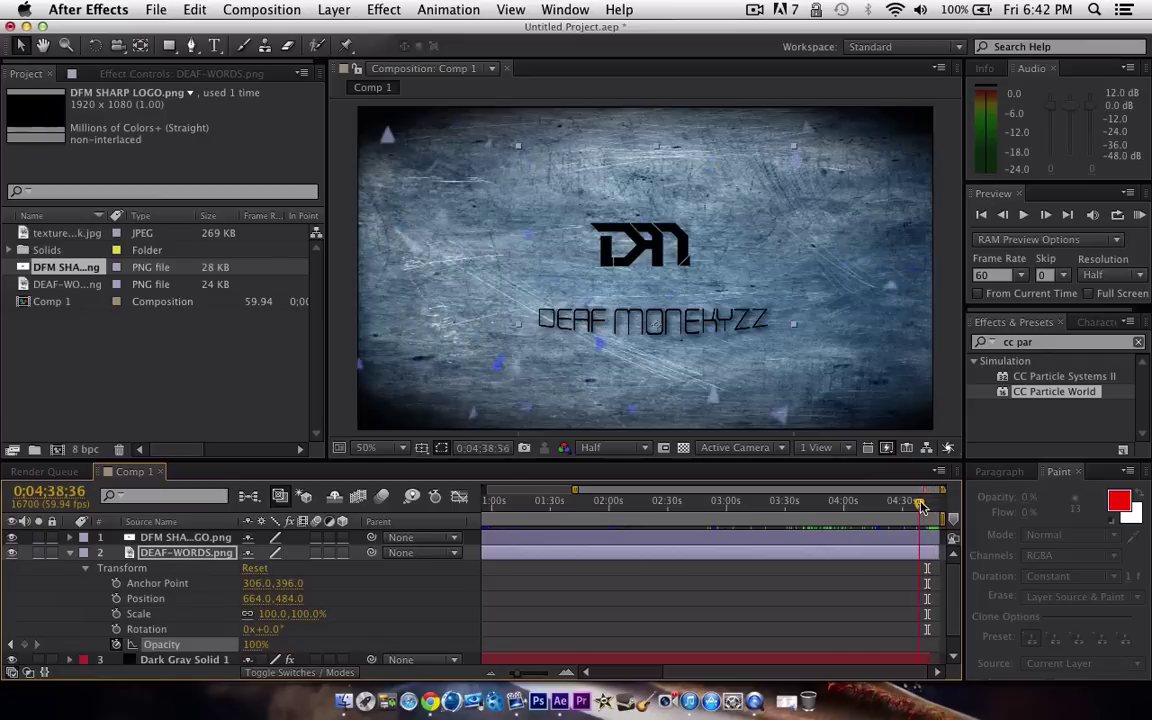
click(70, 538)
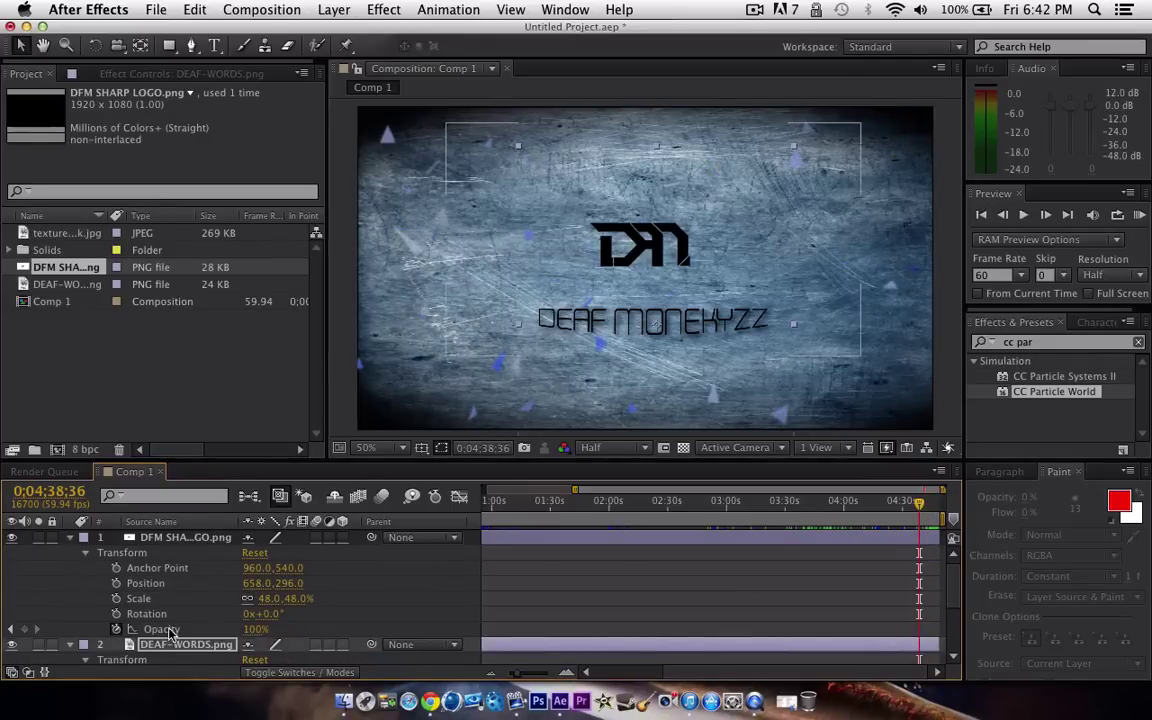
click(25, 629)
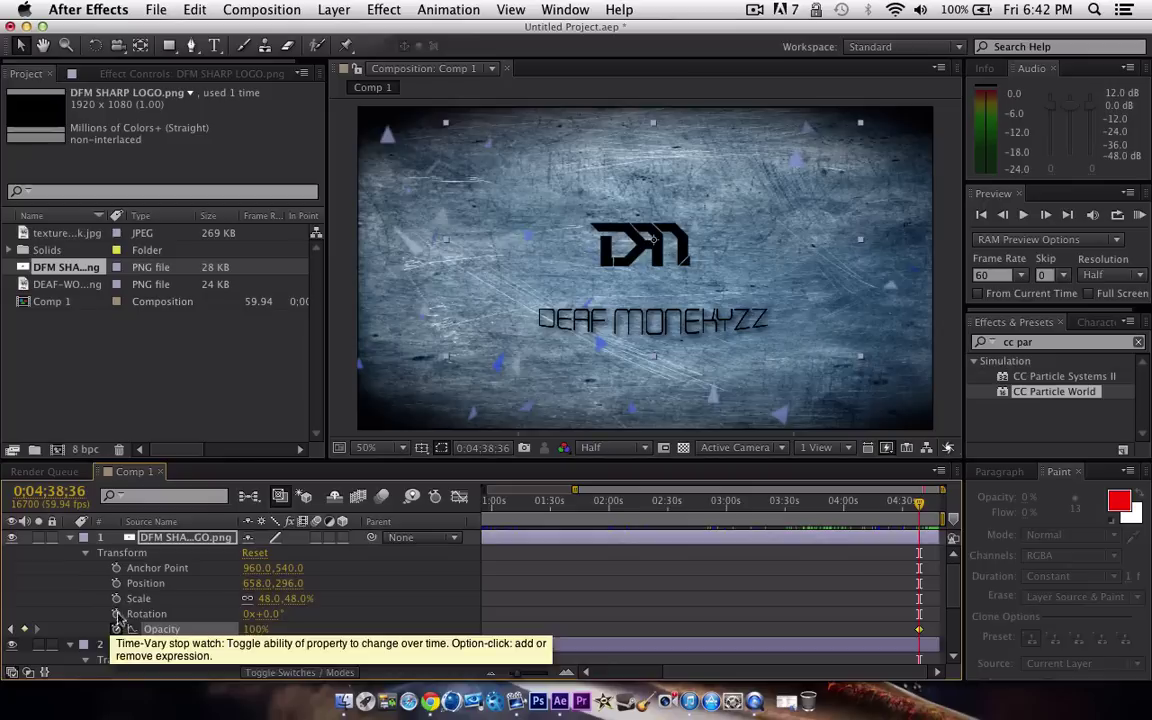
scroll(190, 583, down, 5)
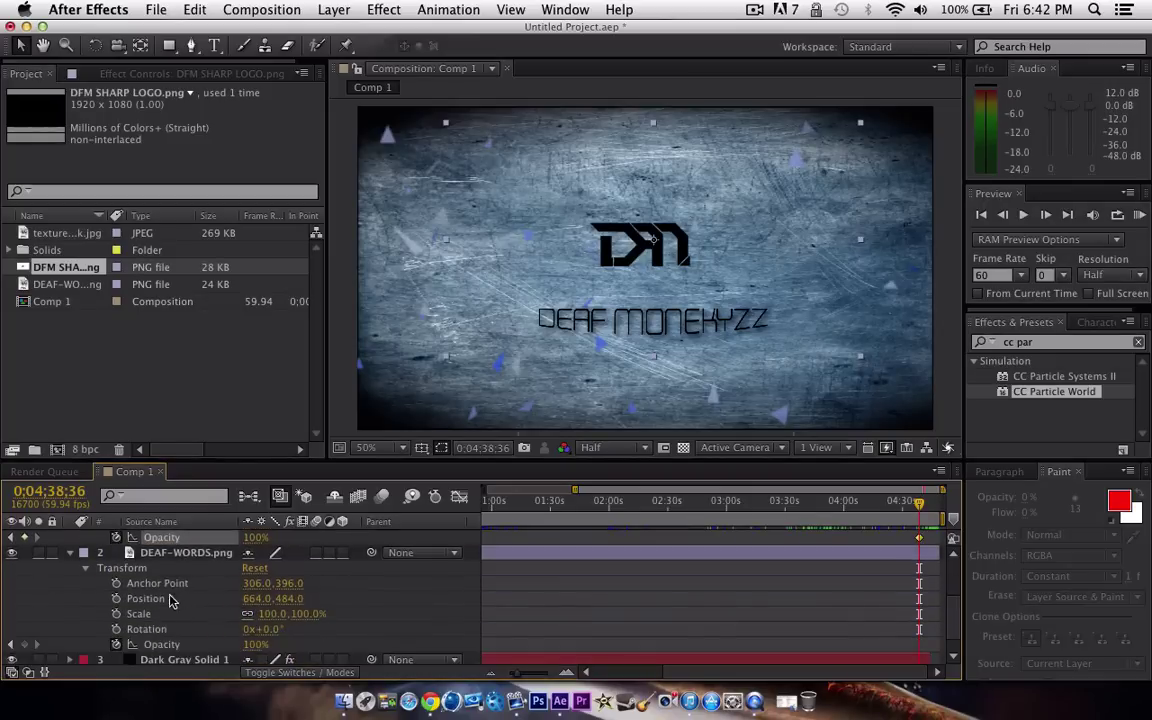
click(25, 626)
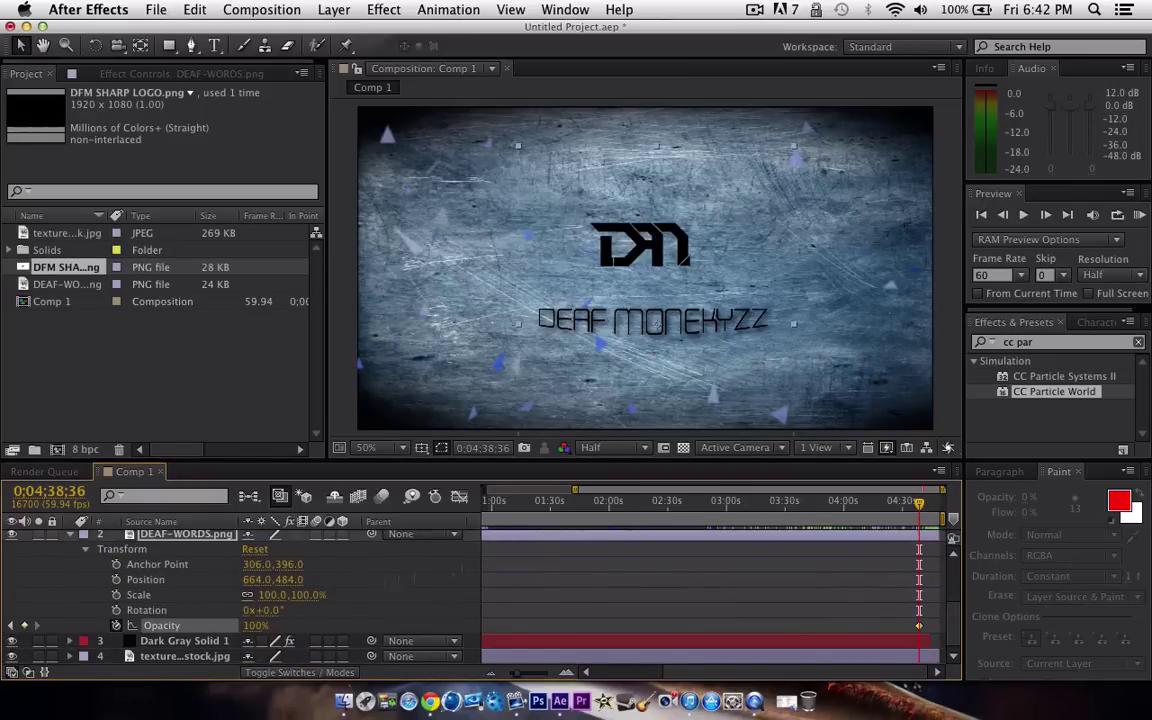
Fade out the wordmark and the DFM logo with 0% Opacity keyframes at 0;04;49;09.
drag(918, 509, 942, 520)
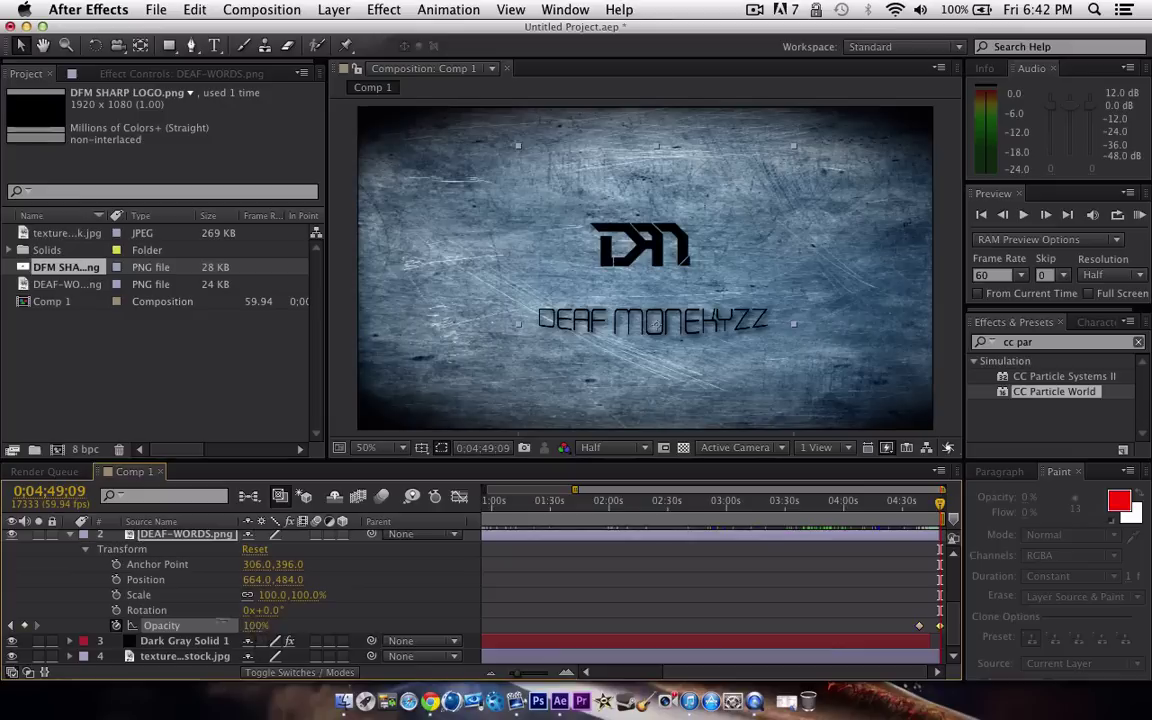
drag(222, 621, 71, 632)
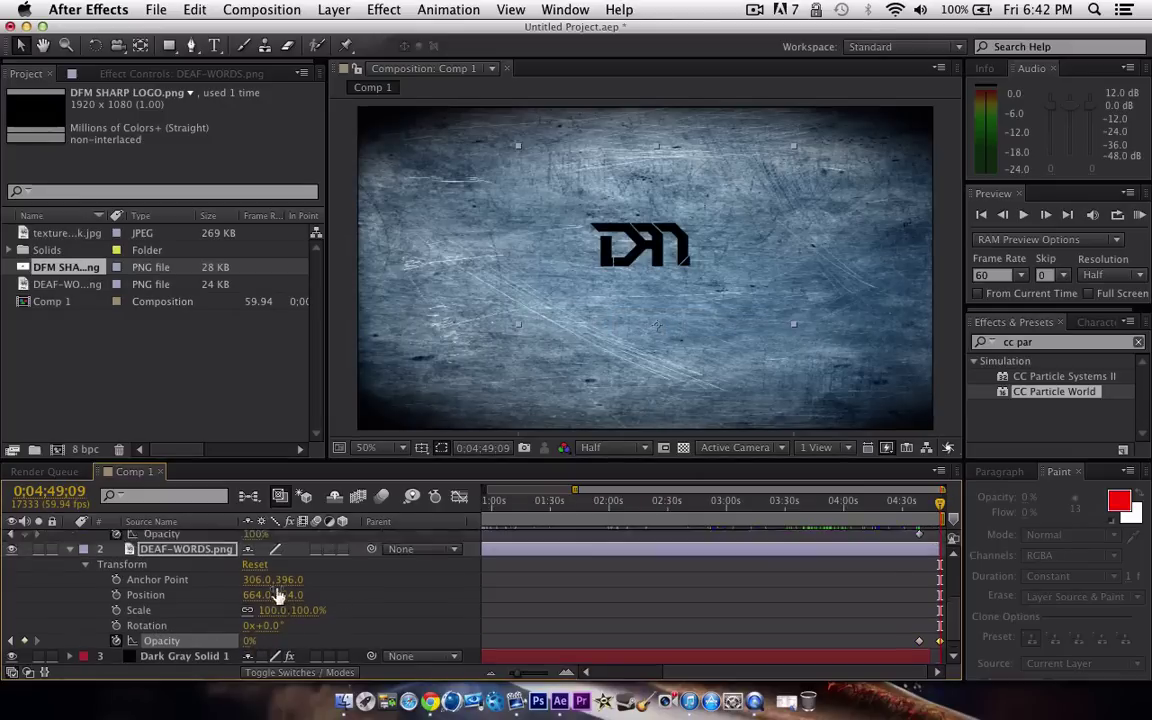
scroll(257, 600, up, 5)
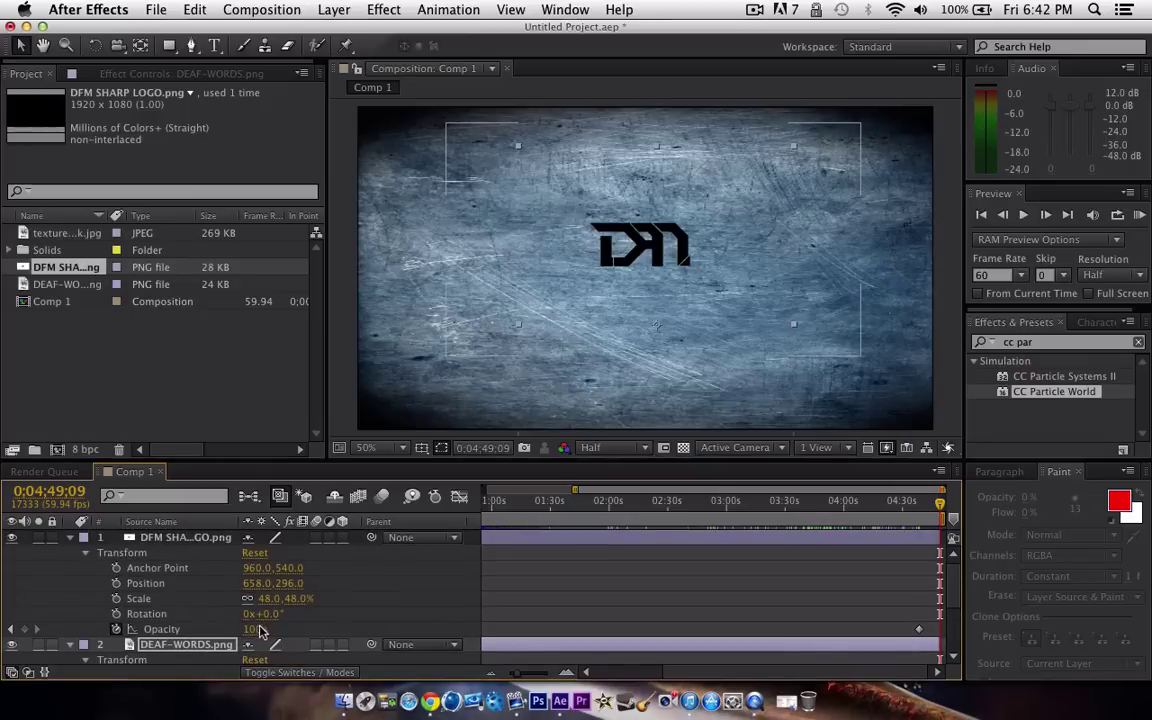
drag(250, 628, 150, 632)
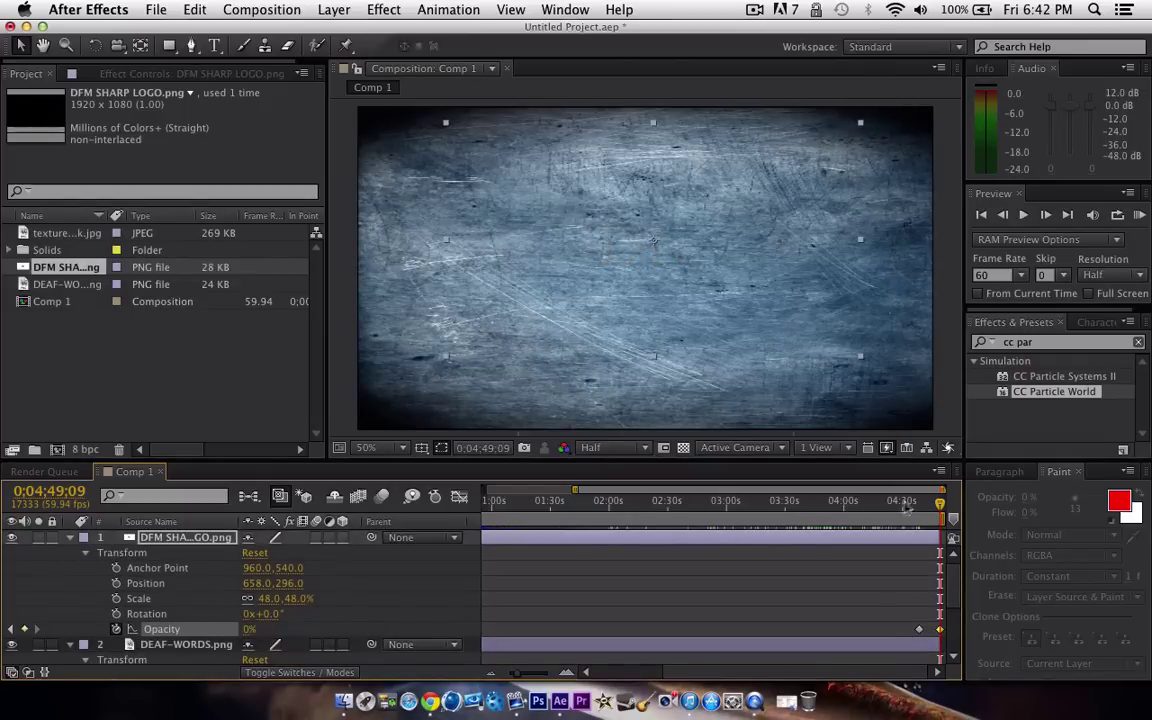
Go to 0;01;47;55, search the effects and presets for "wiggl", and collapse the logo and wordmark layer properties.
drag(887, 506, 585, 505)
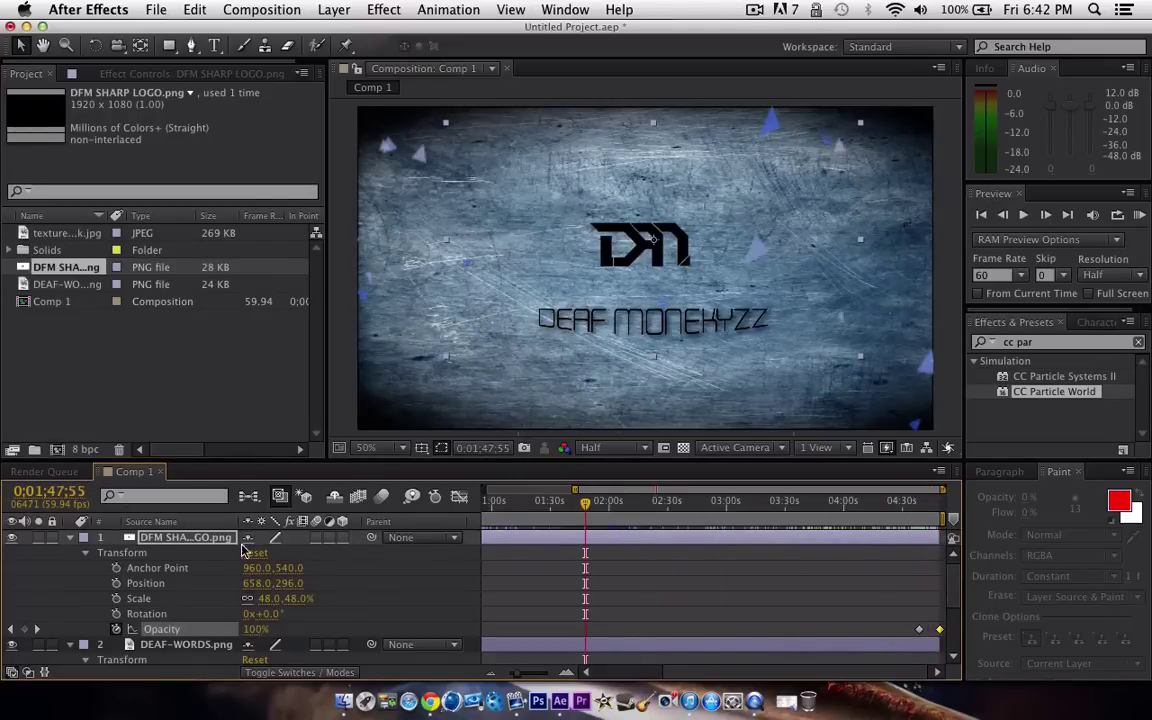
click(1054, 344)
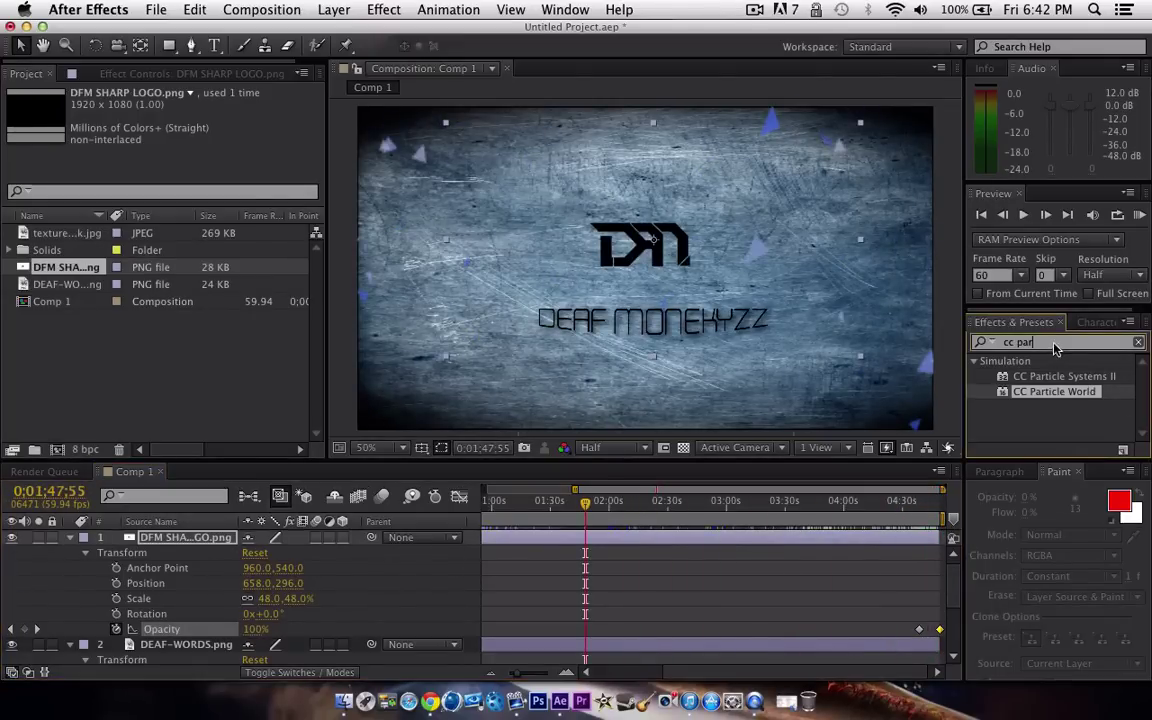
key(BackSpace)
key(BackSpace)
key(BackSpace)
key(BackSpace)
key(BackSpace)
key(BackSpace)
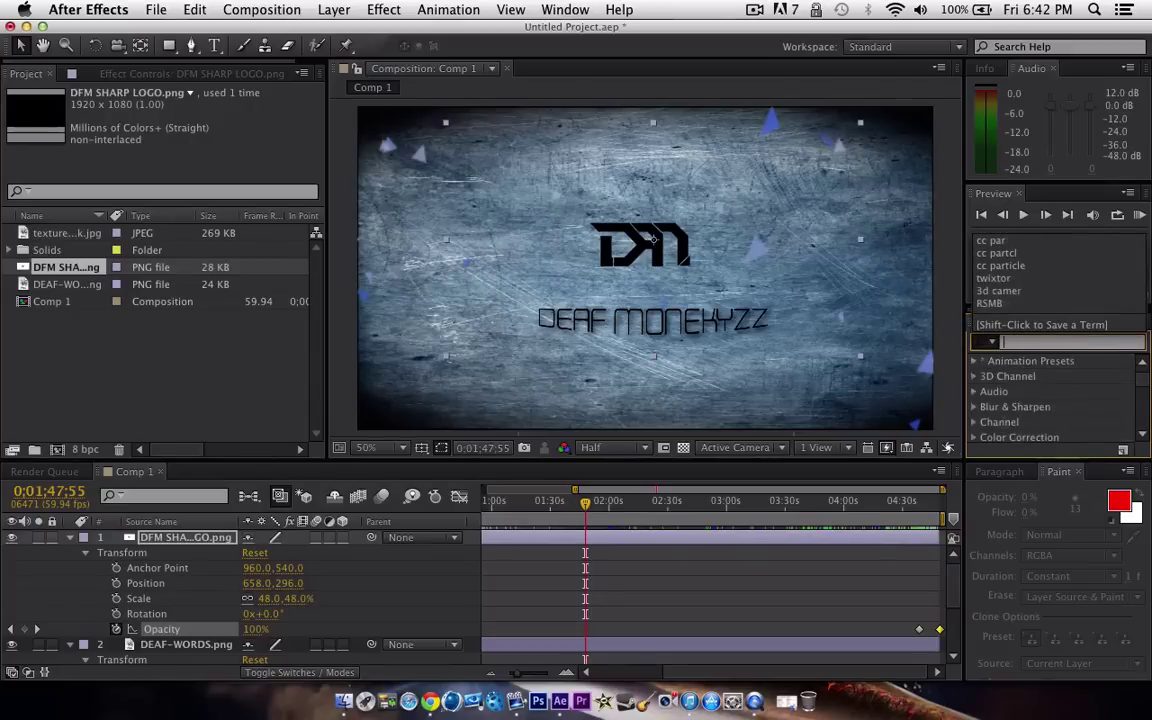
text(wiggl)
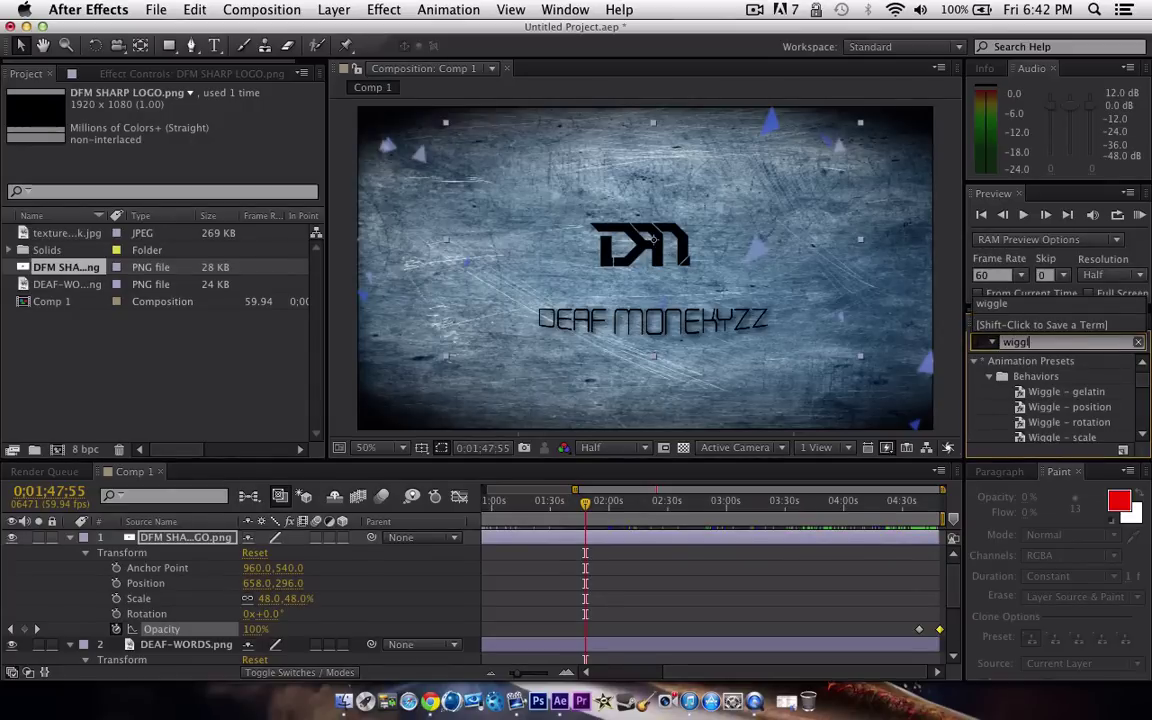
scroll(1072, 430, down, 3)
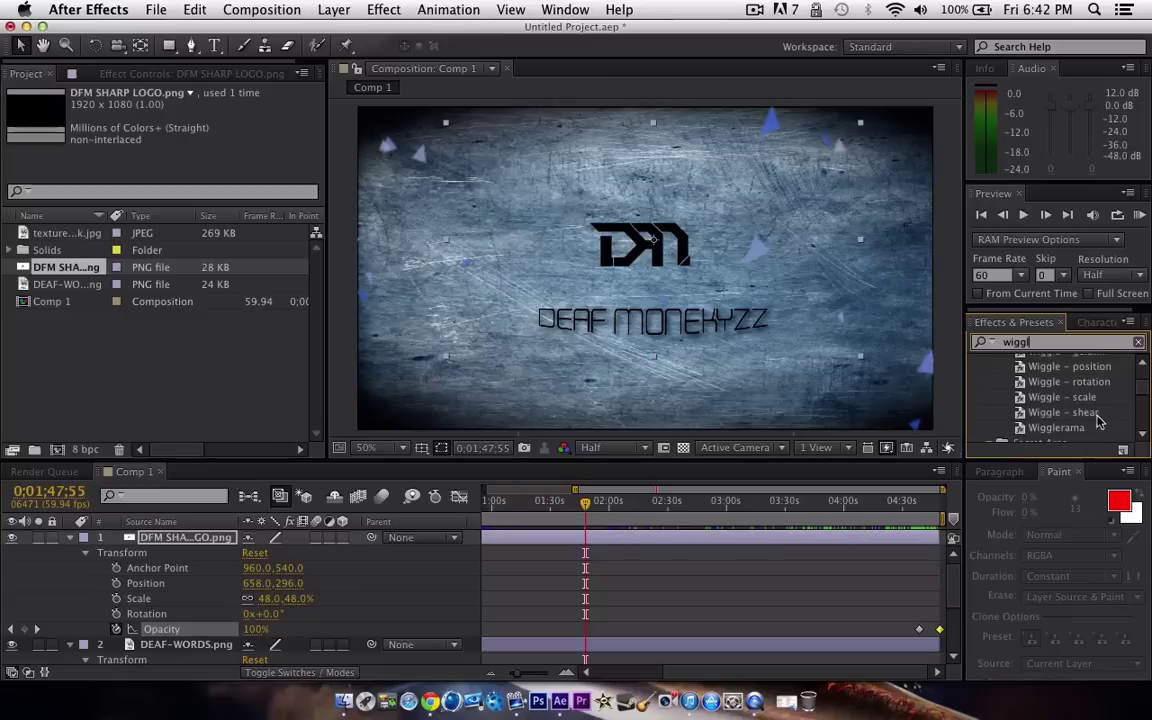
scroll(1096, 400, up, 2)
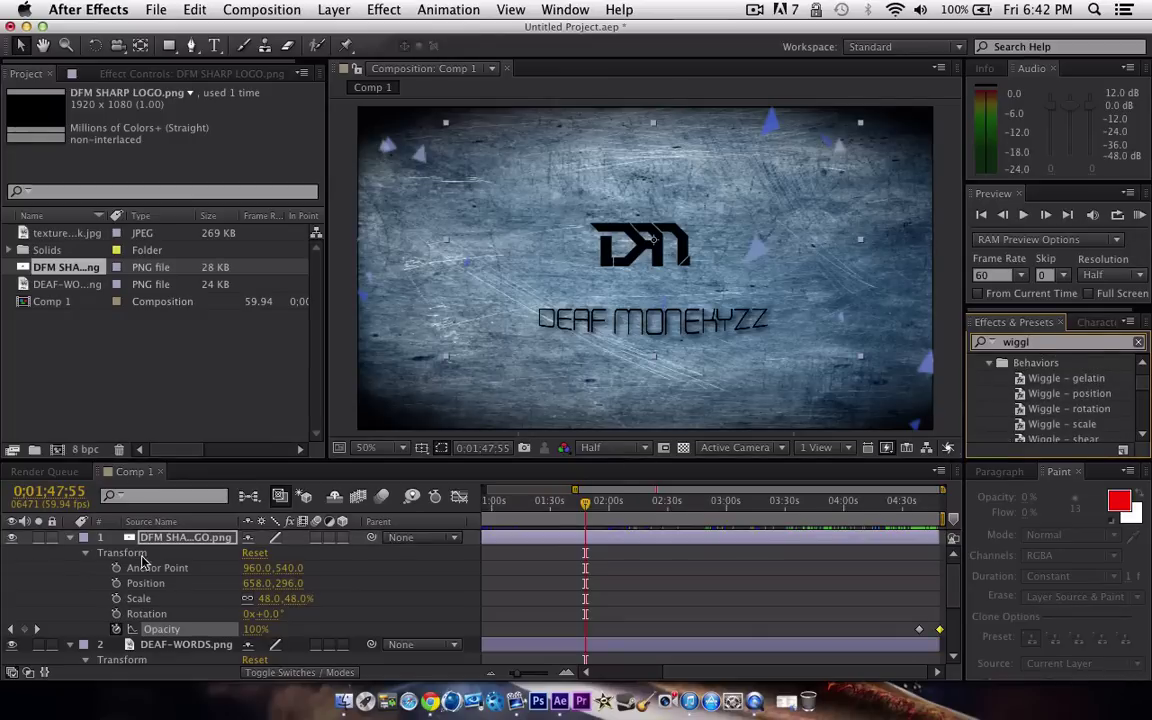
click(69, 537)
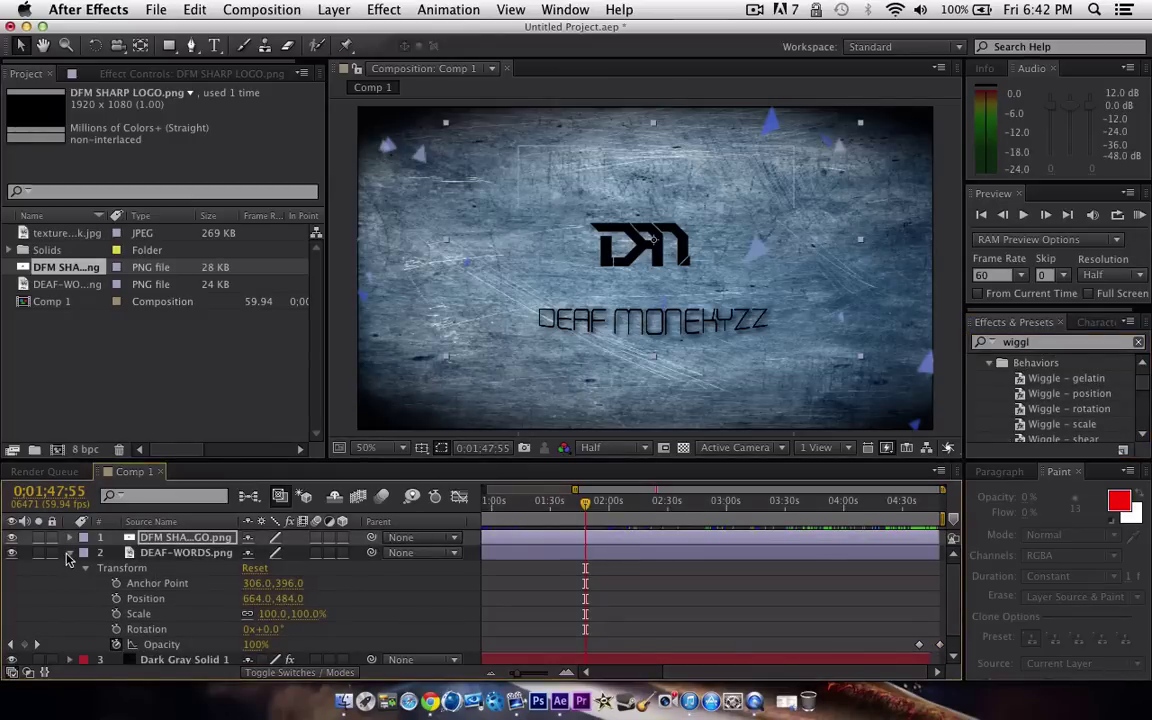
click(69, 552)
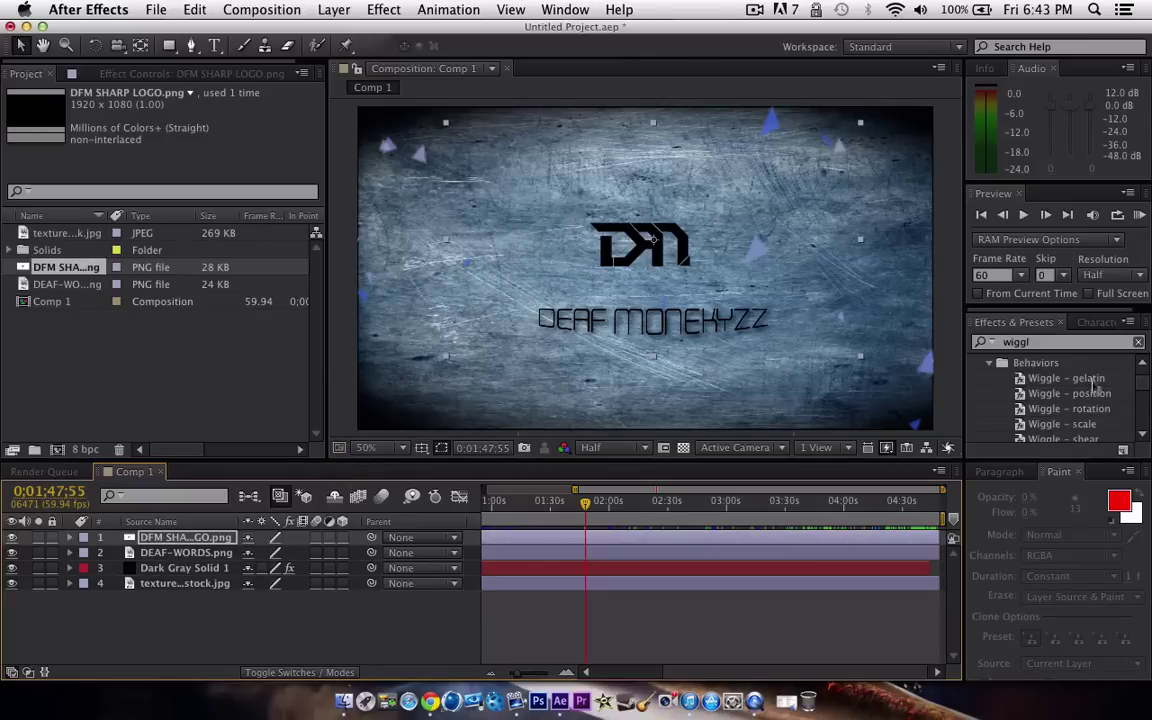
Try the Wiggle - gelatin preset on the DFM logo with a Wiggle Amount of 2.4 and remove it.
drag(1076, 384, 681, 249)
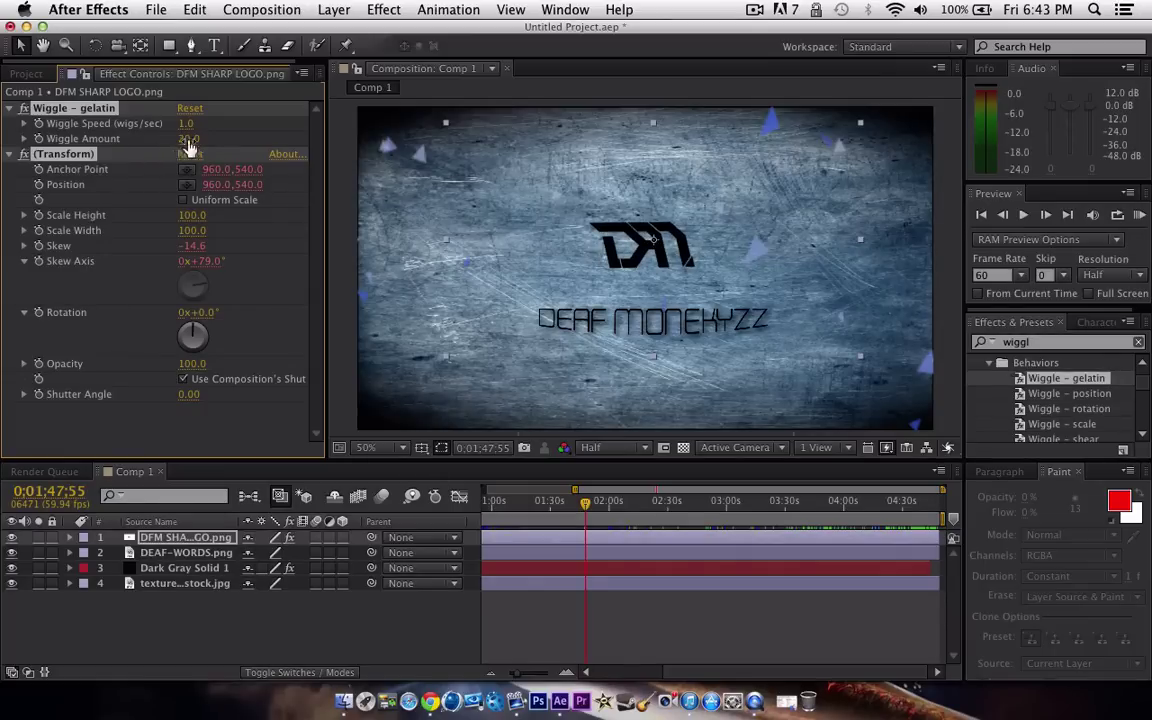
drag(187, 142, 22, 123)
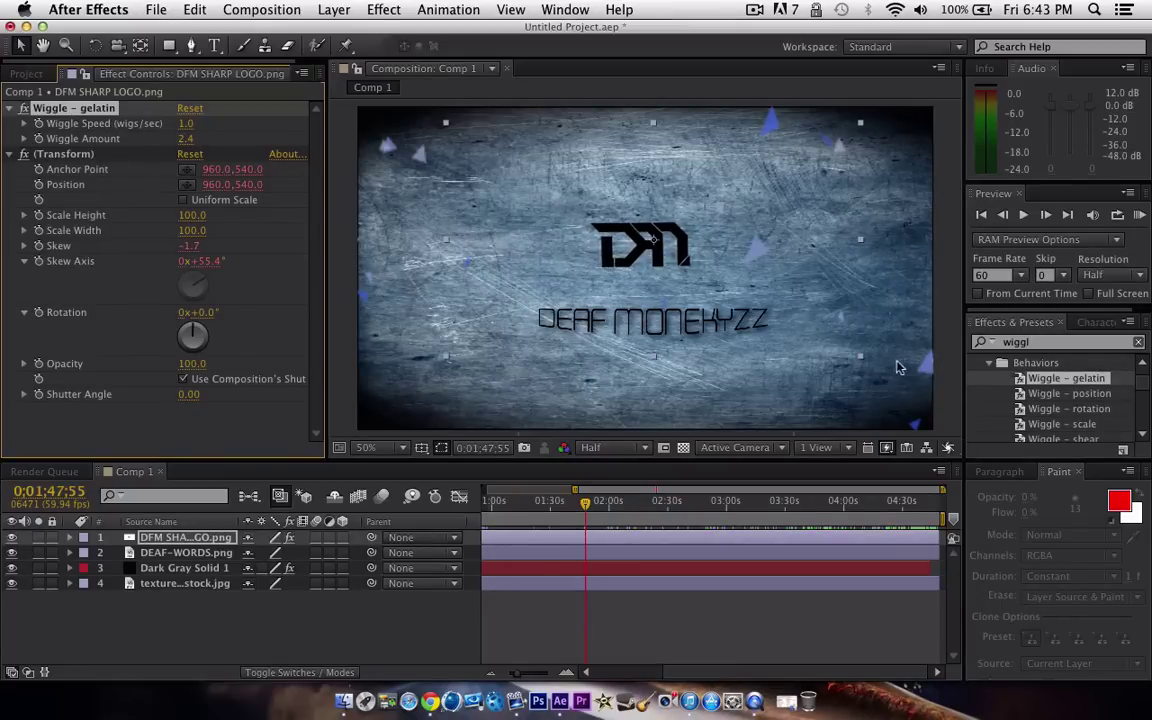
key(super+z)
key(Delete)
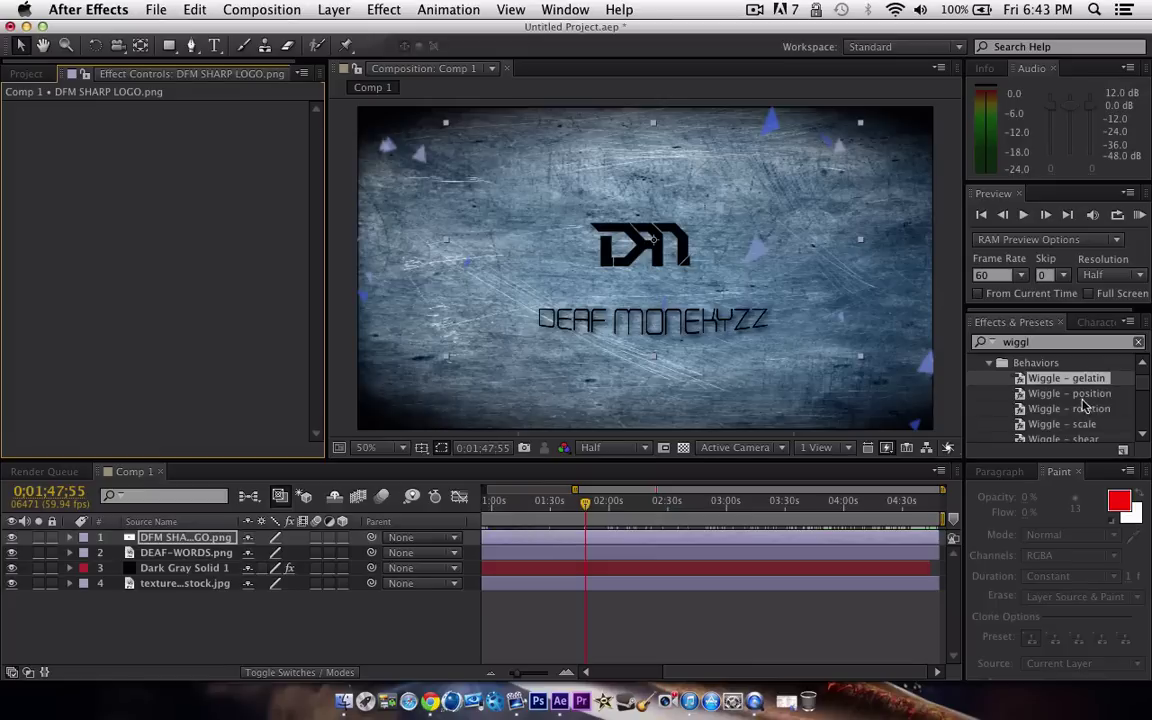
Apply the Wiggle - position preset to the DFM logo with a Wiggle Amount of 14 pixels and preview the motion.
drag(1065, 393, 630, 280)
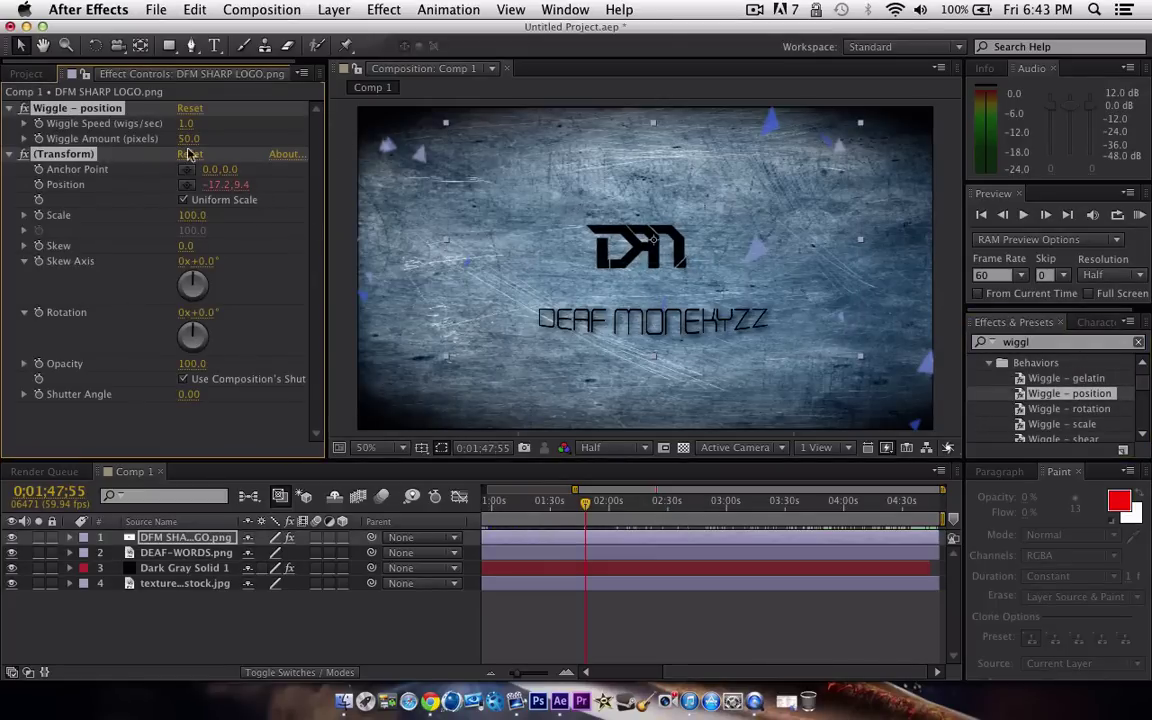
drag(188, 139, 130, 138)
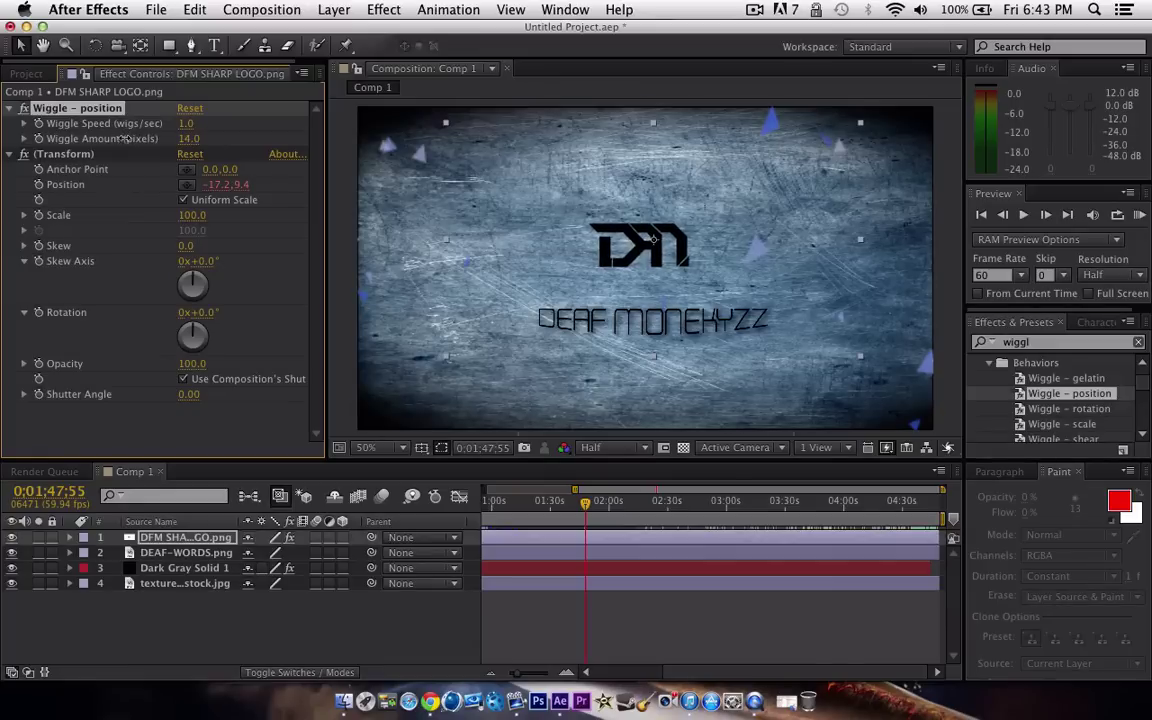
key(space)
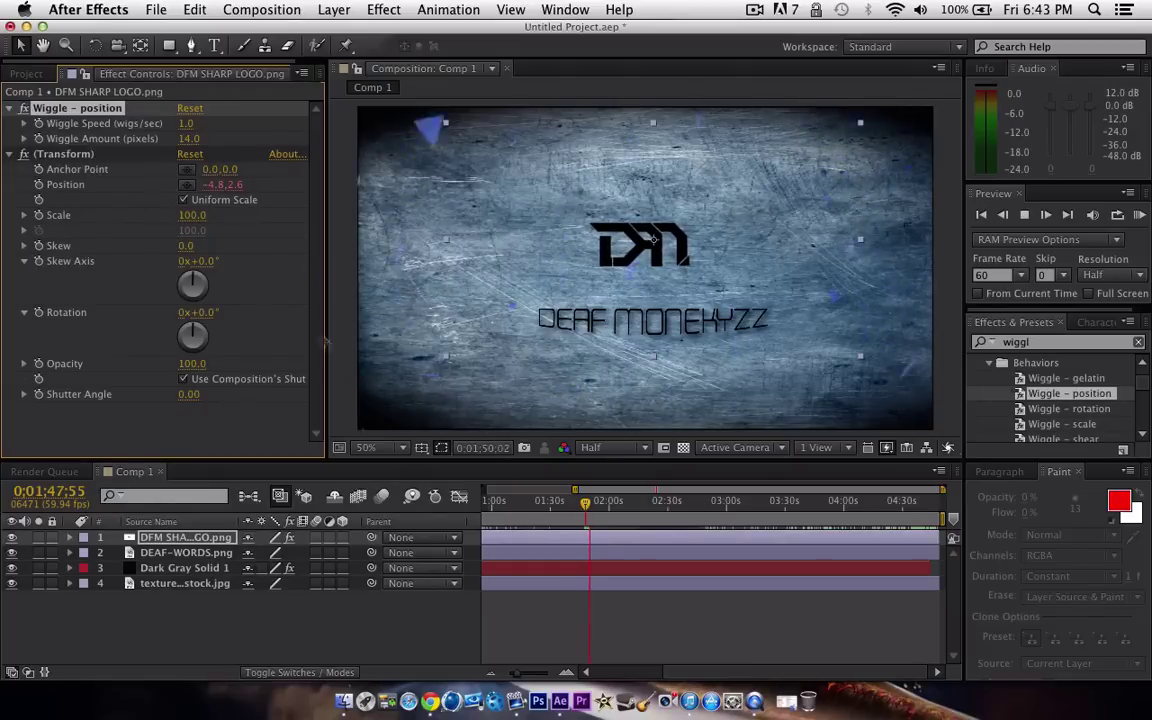
key(space)
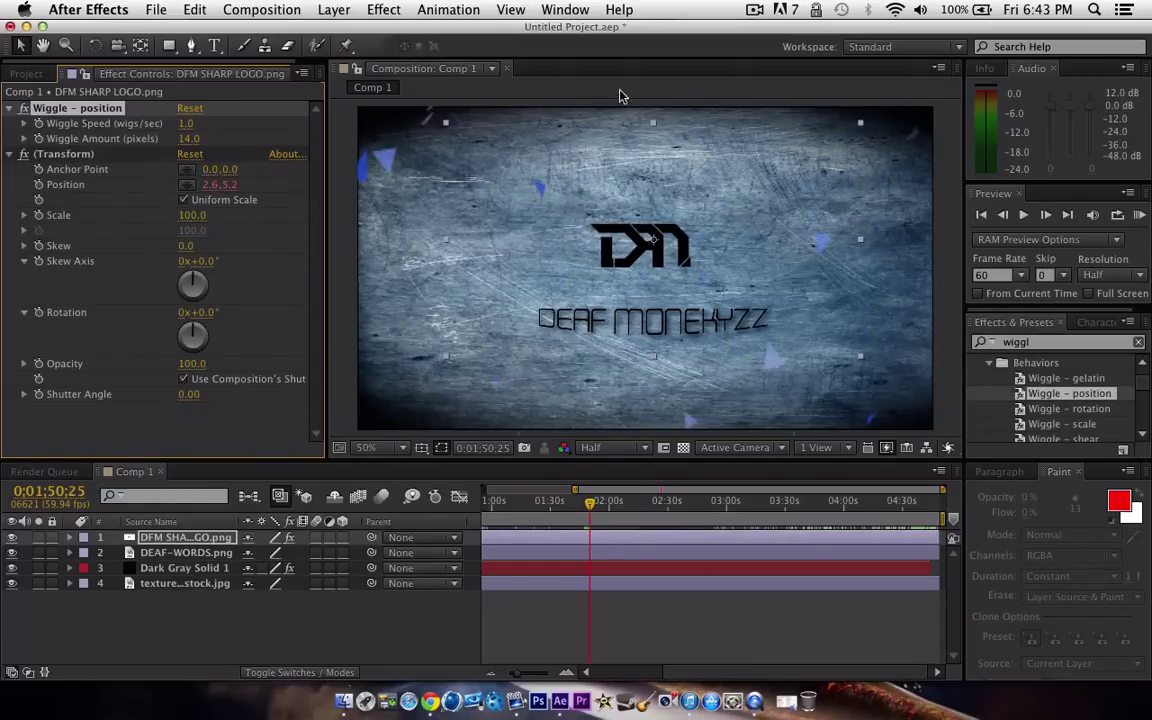
Find the MisFire Vignette effect, apply it to the background texture layer and set its Intensity to 25%.
click(1055, 343)
click(982, 342)
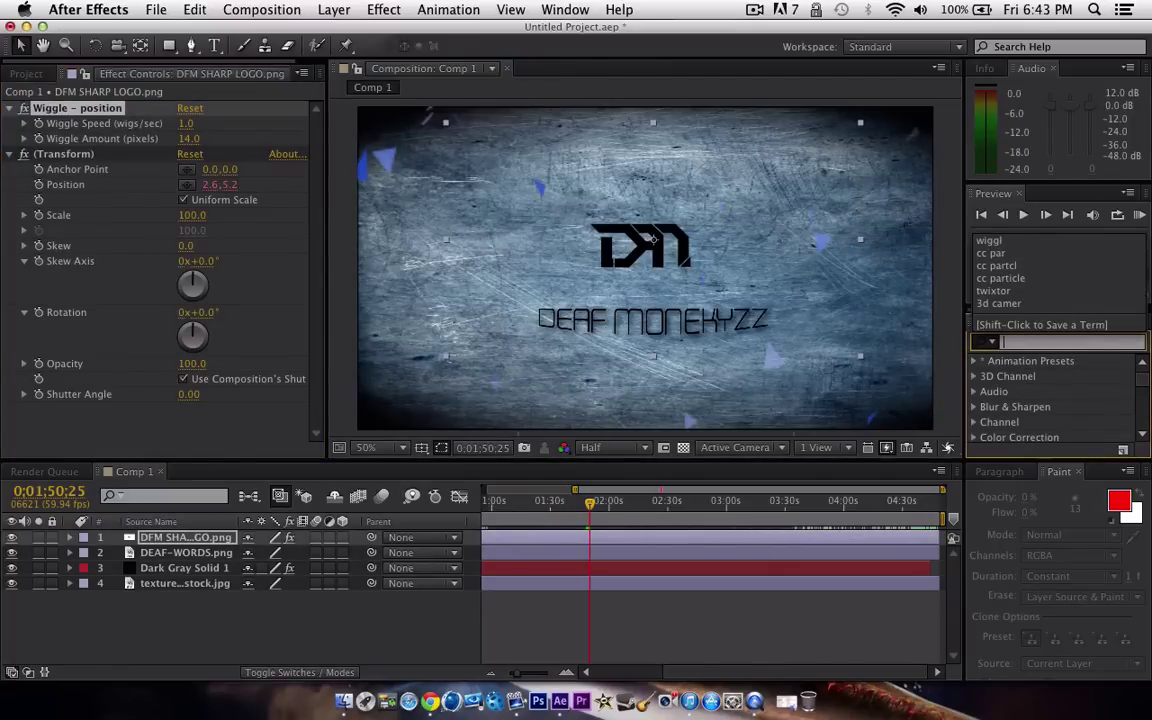
click(1010, 342)
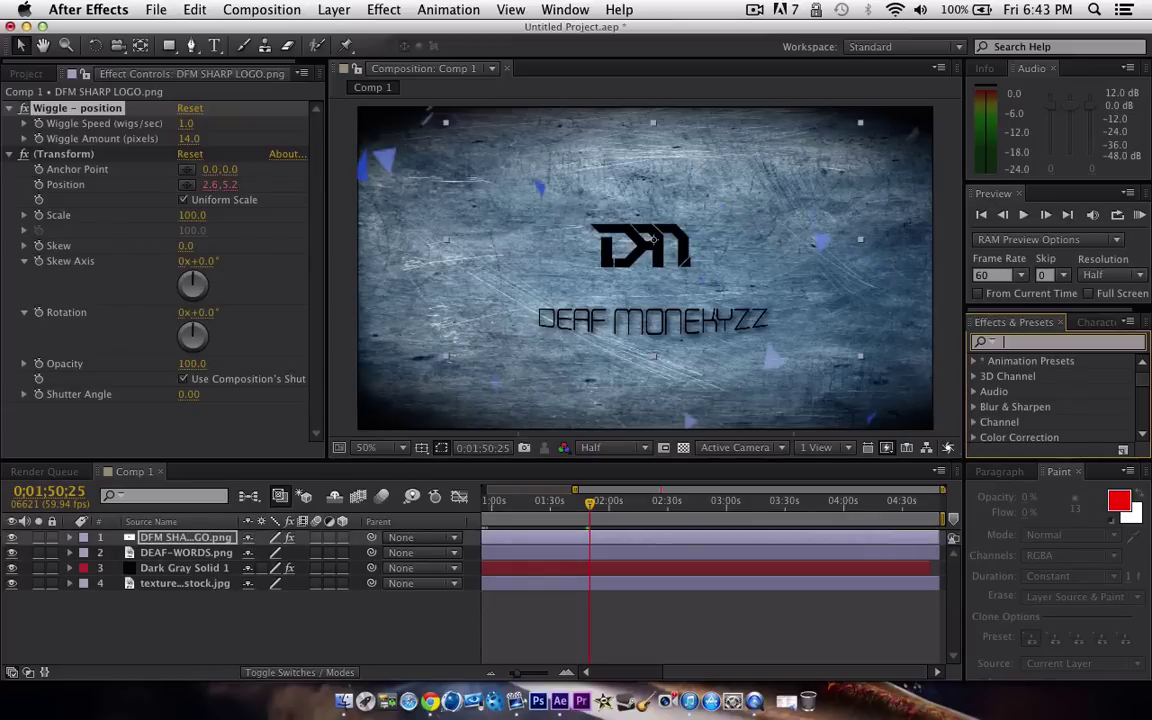
text(vign)
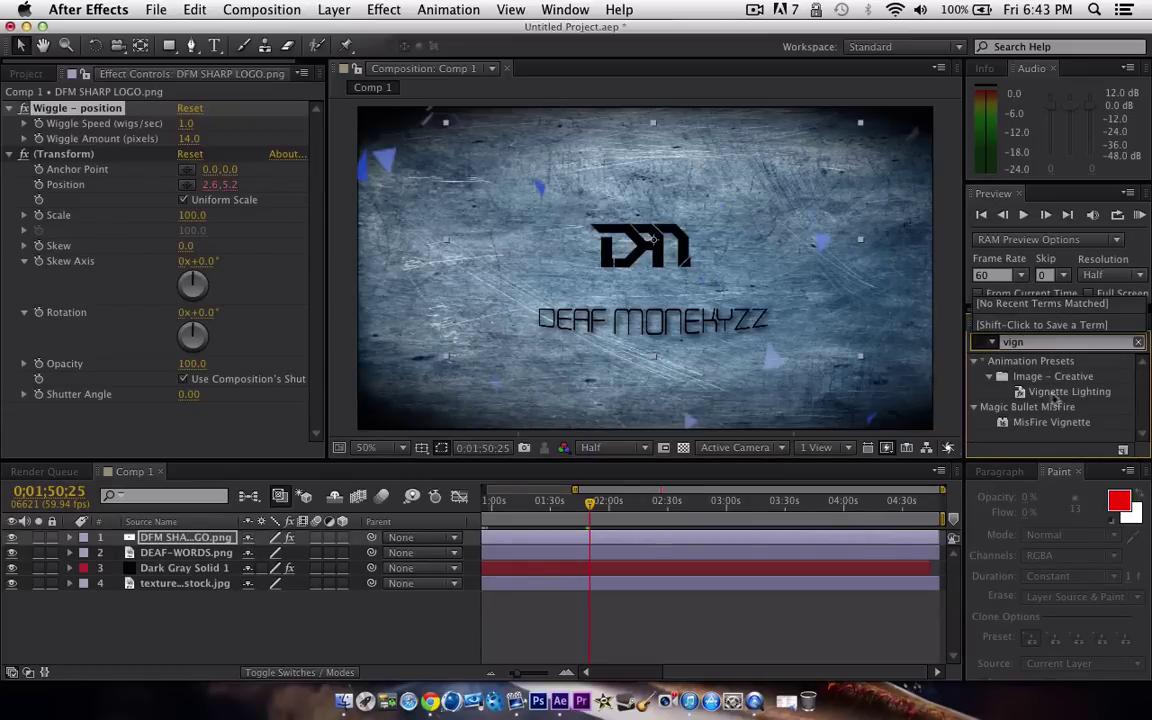
drag(1061, 426, 680, 250)
drag(651, 122, 152, 538)
drag(1058, 424, 200, 584)
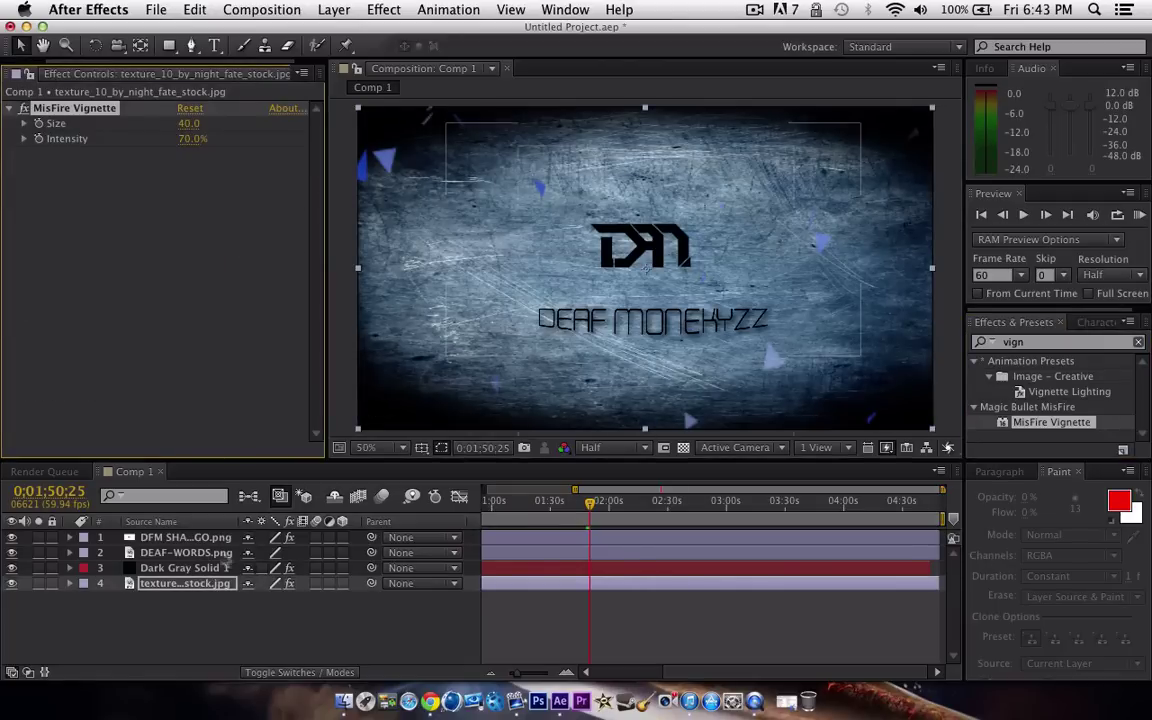
drag(162, 138, 143, 138)
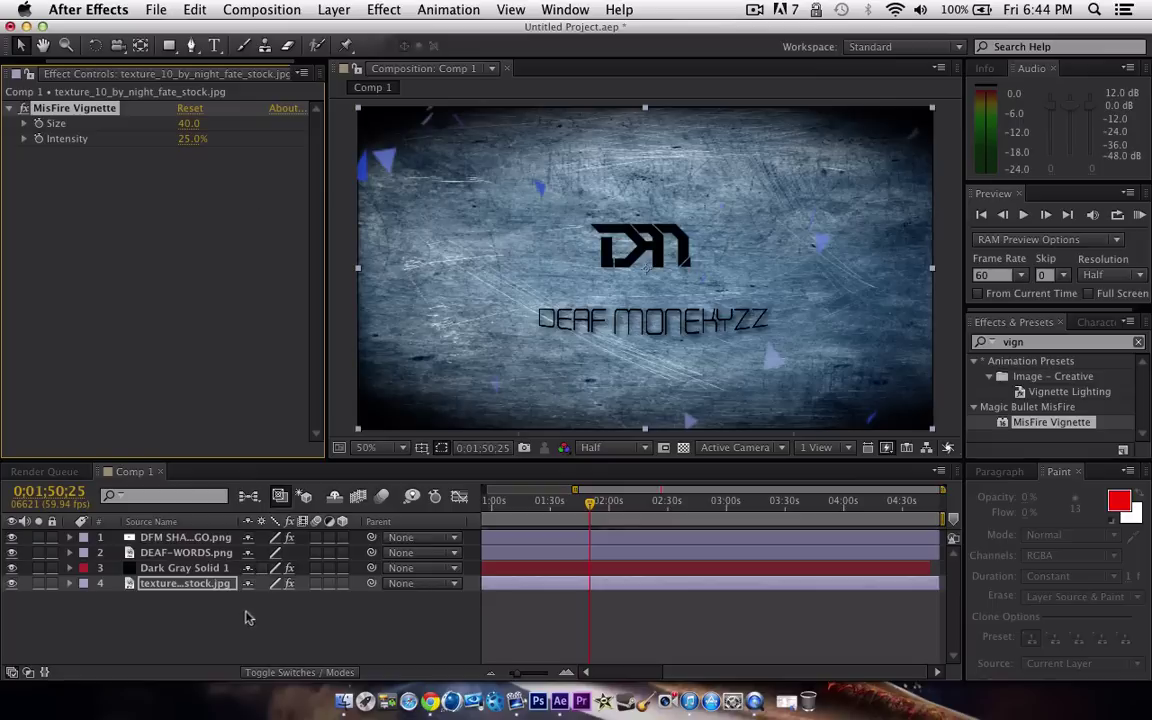
Apply the Magic Bullet Looks effect to the background texture layer and open its look editor.
click(378, 11)
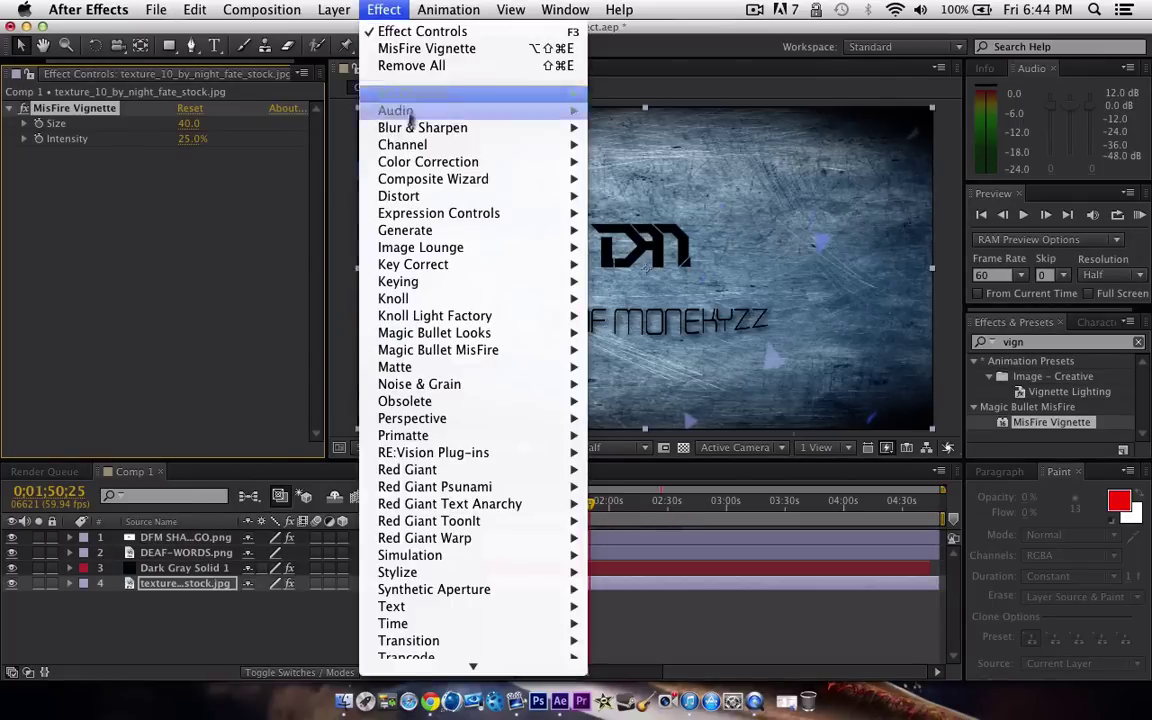
mouse_move(556, 333)
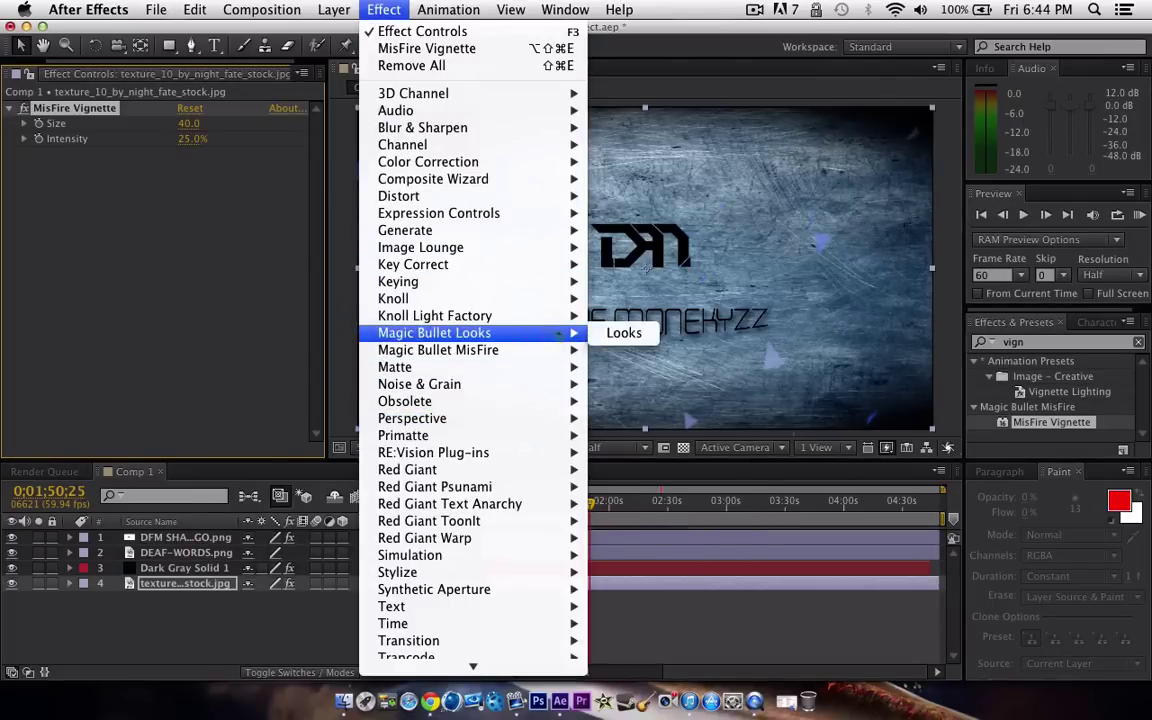
click(616, 336)
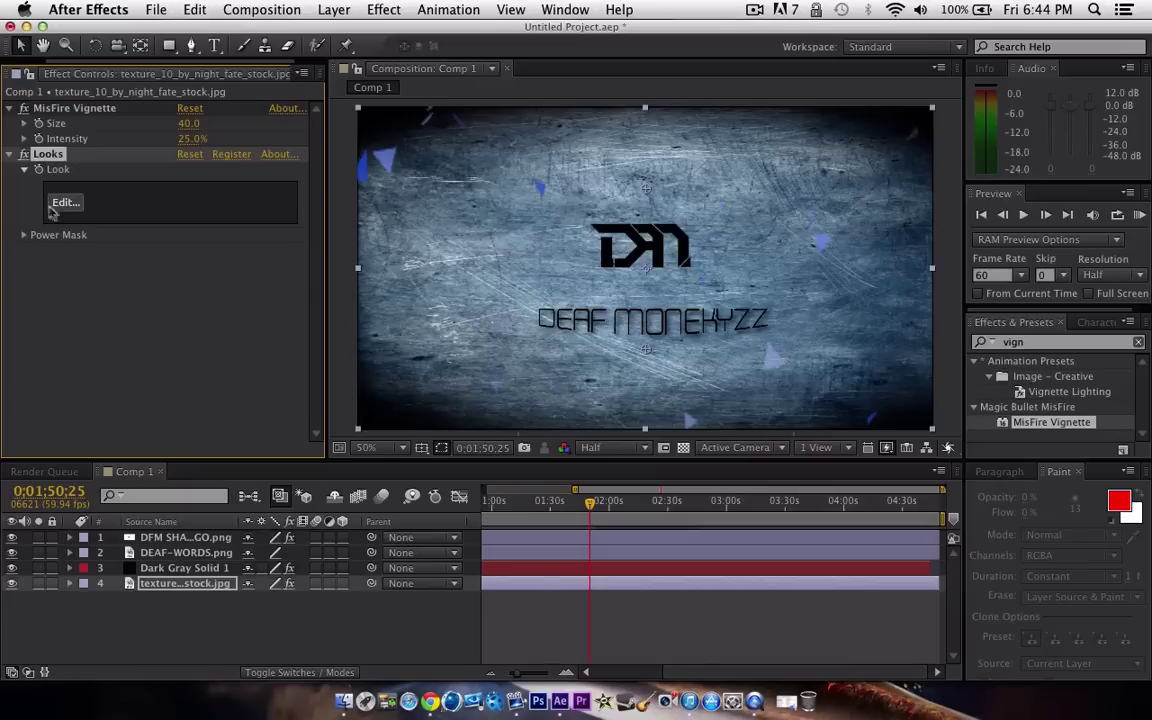
click(62, 202)
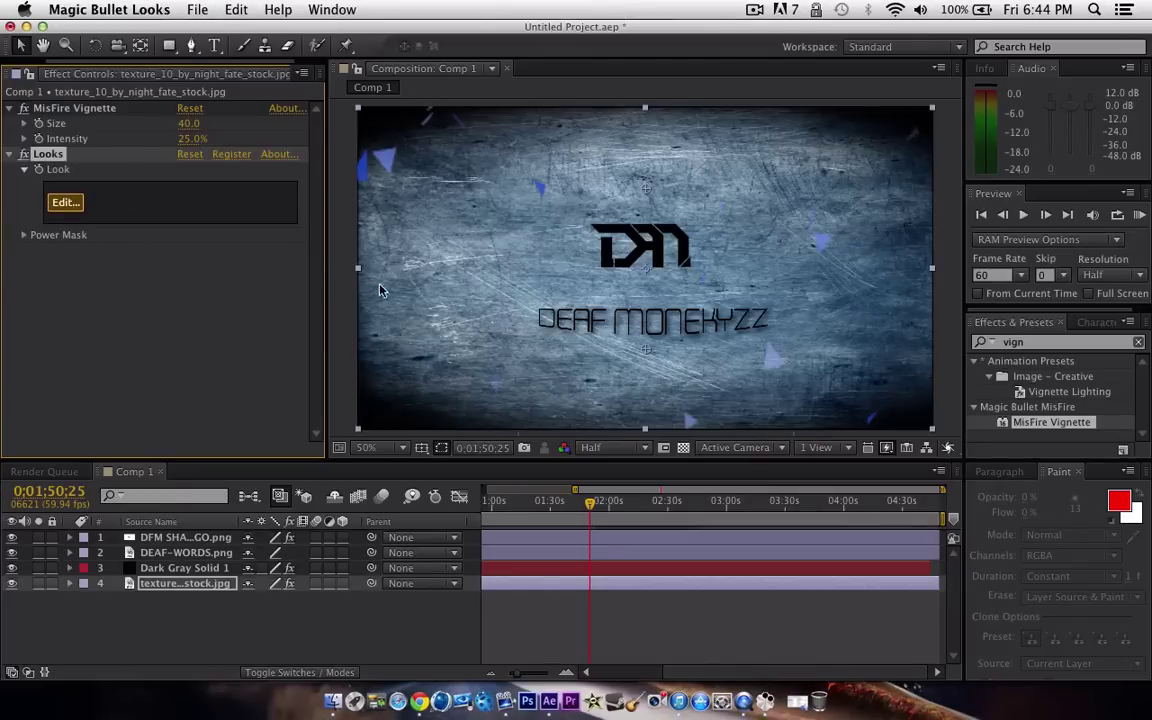
click(65, 202)
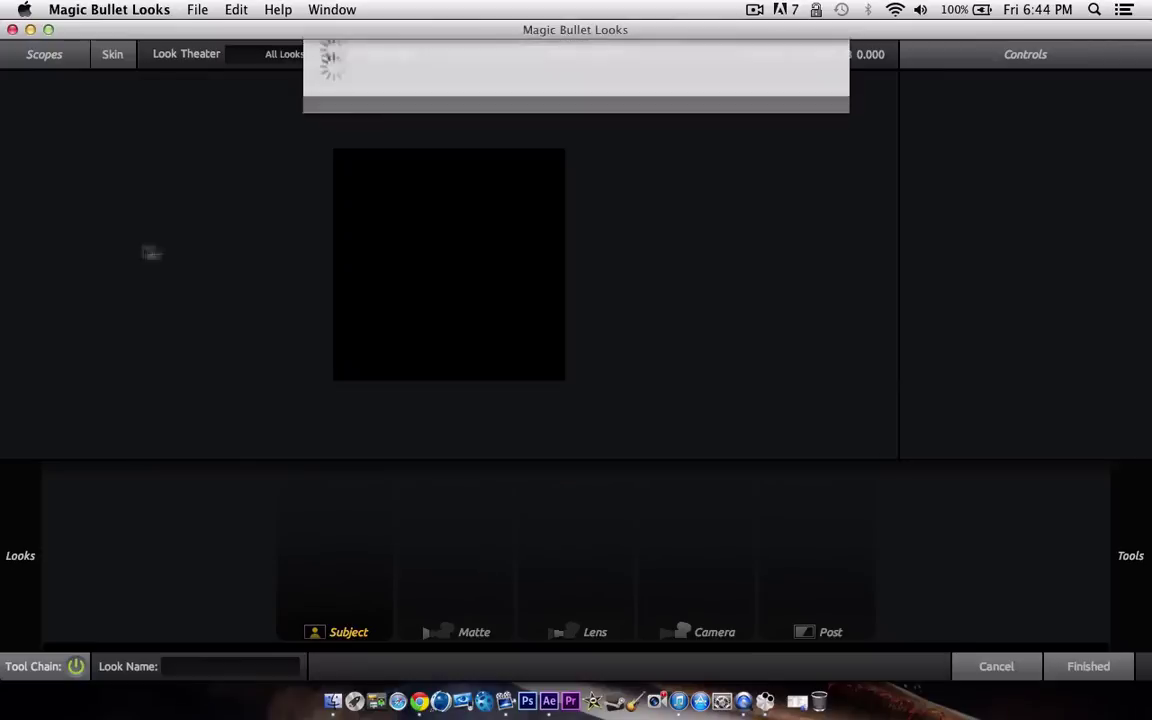
Try the legendary and Sammeh CC Cs4 looks on the background texture.
mouse_move(18, 522)
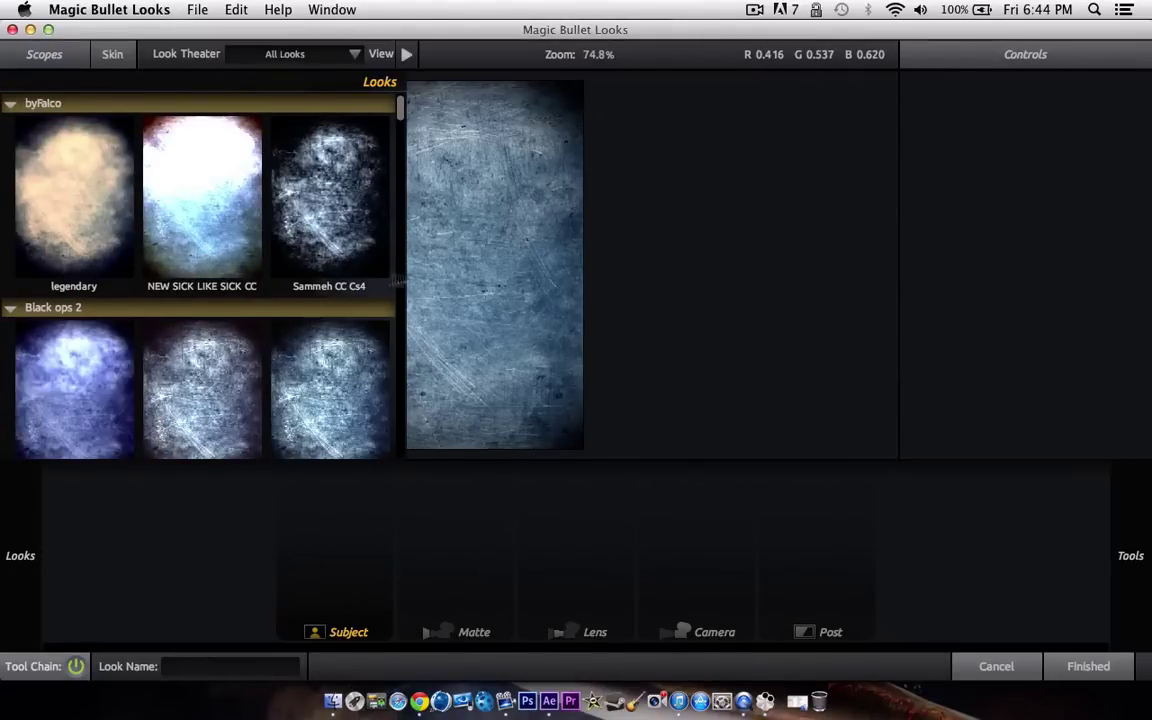
click(110, 222)
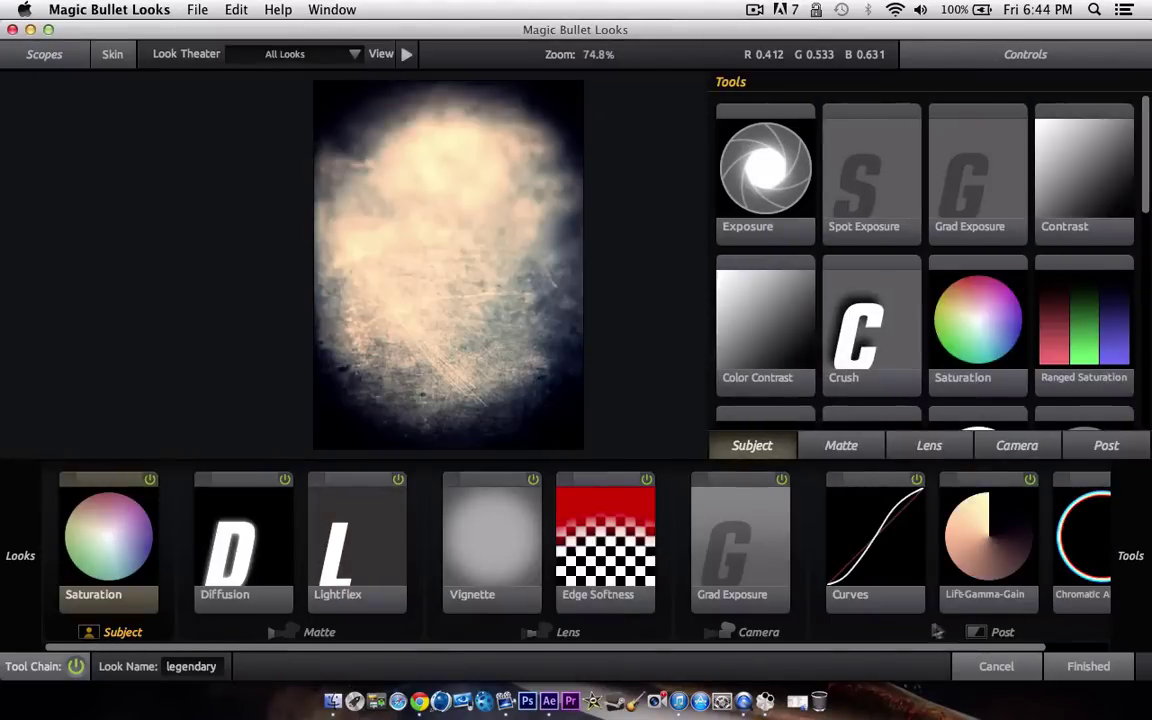
mouse_move(20, 540)
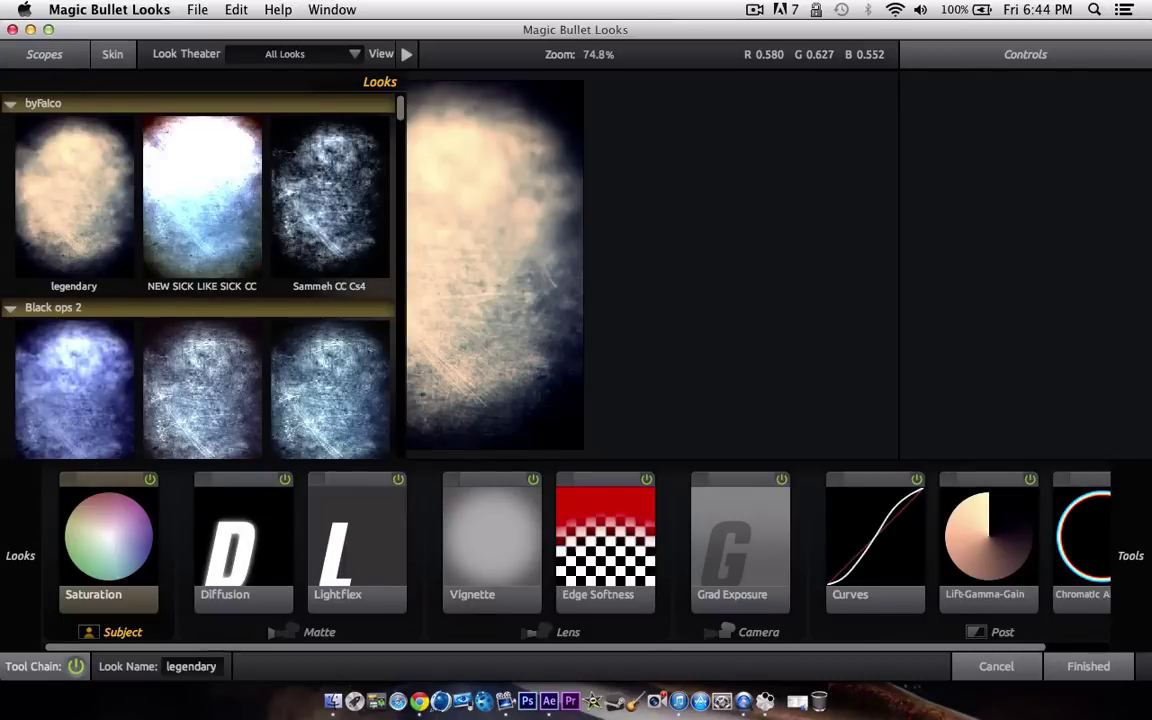
click(309, 183)
Apply the Tence 2 look from CC Pack By Tence to the texture and return to the composition's first frame.
mouse_move(38, 527)
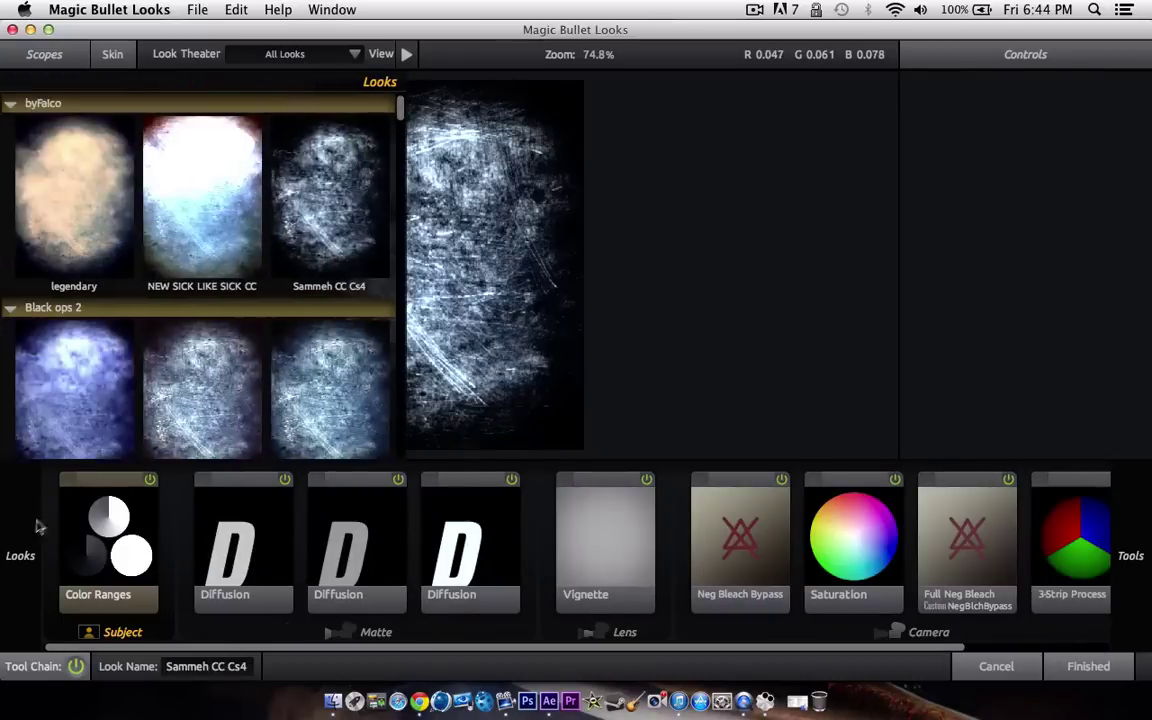
scroll(200, 270, down, 6)
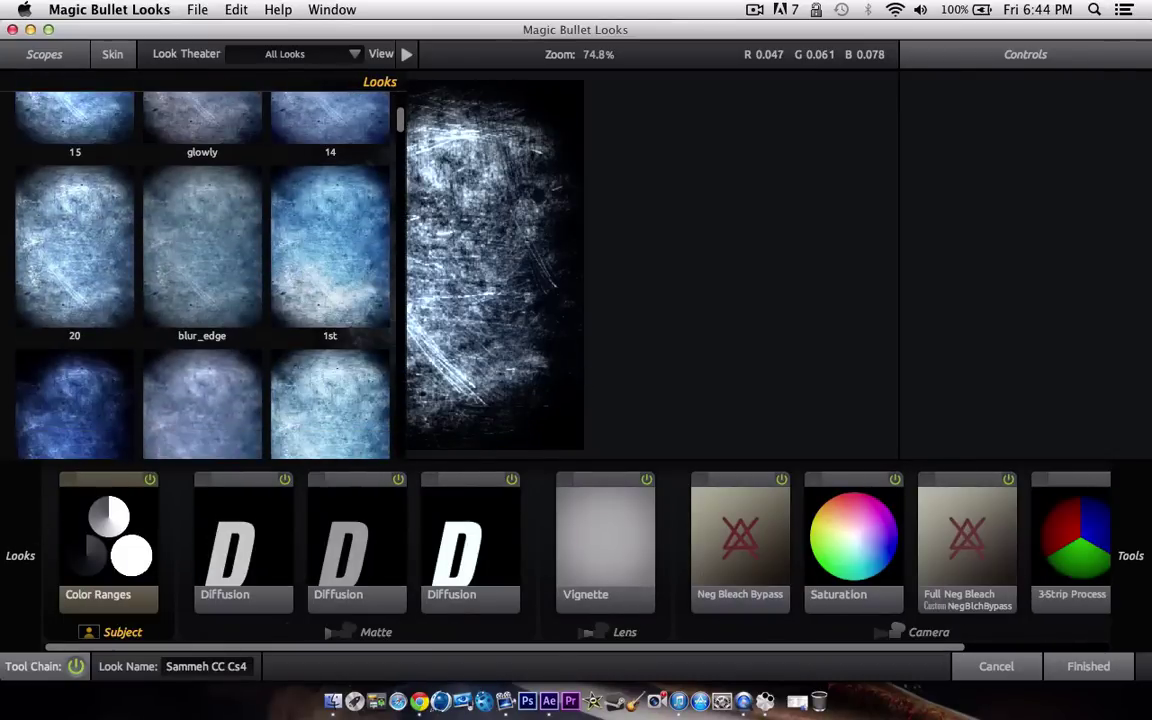
scroll(365, 216, down, 10)
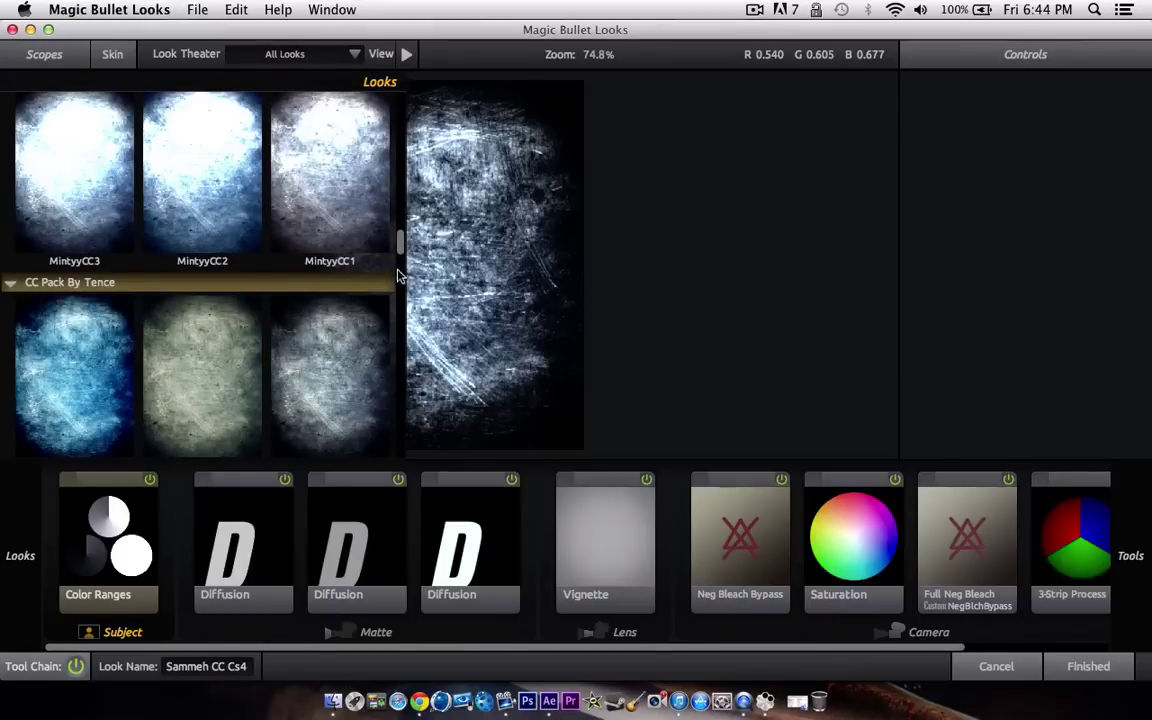
scroll(376, 280, down, 3)
click(350, 196)
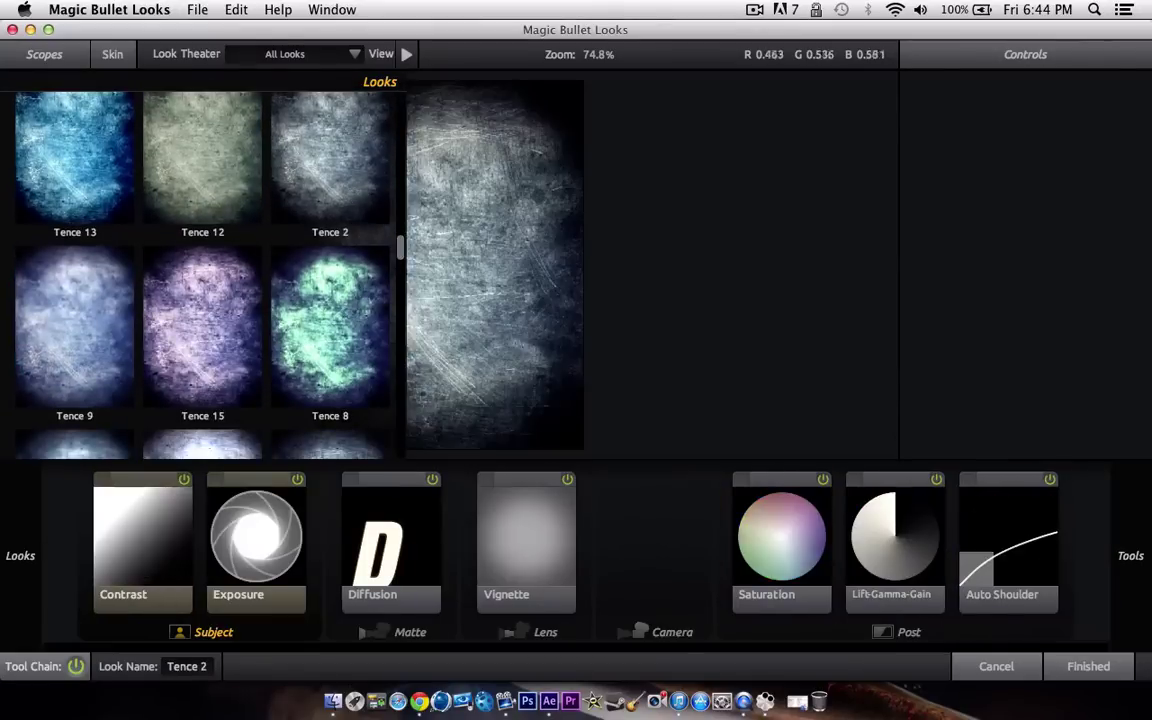
click(1126, 670)
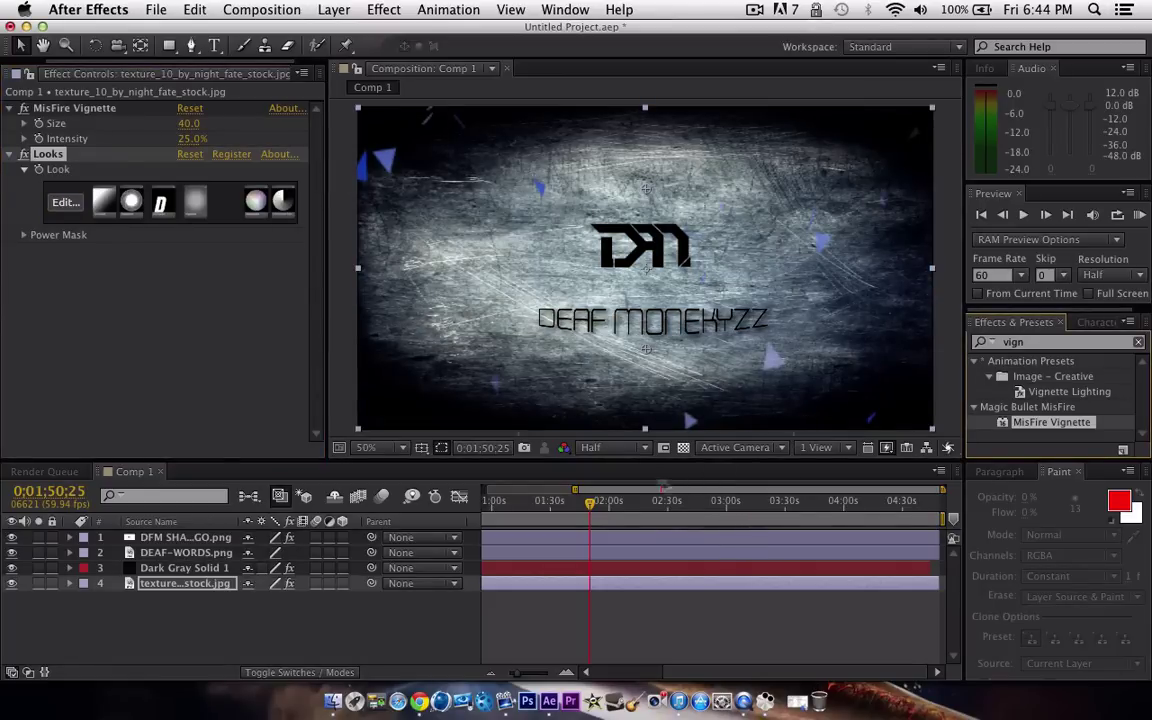
drag(590, 510, 484, 508)
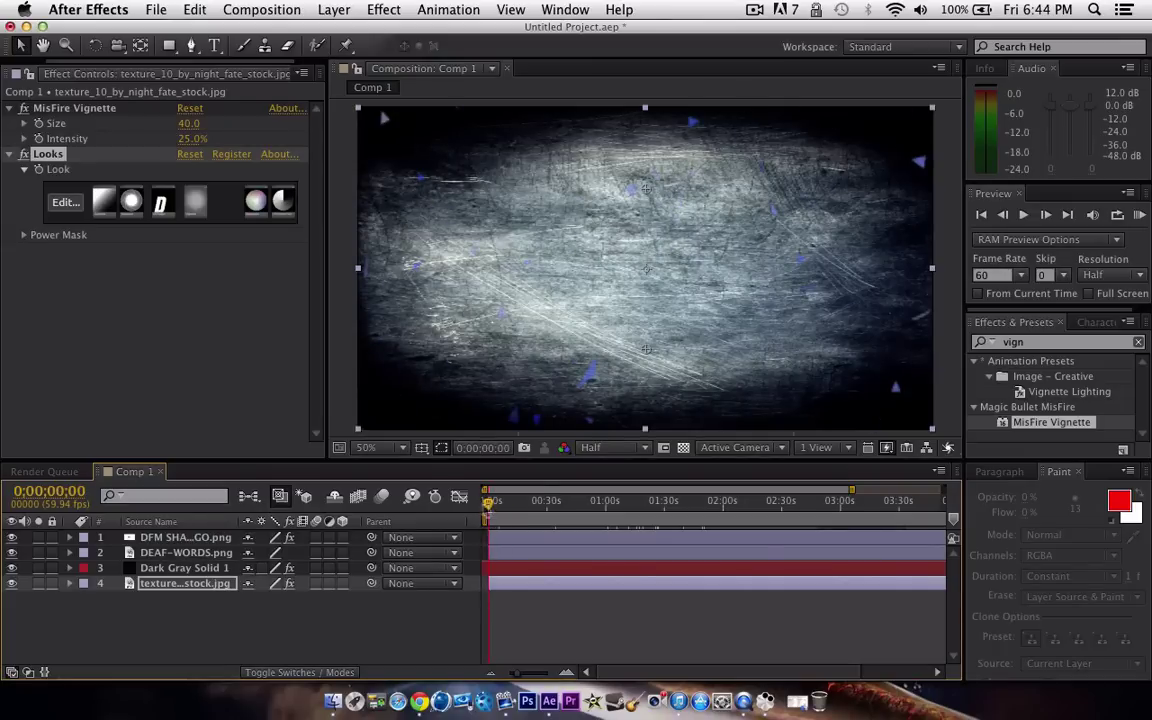
click(755, 9)
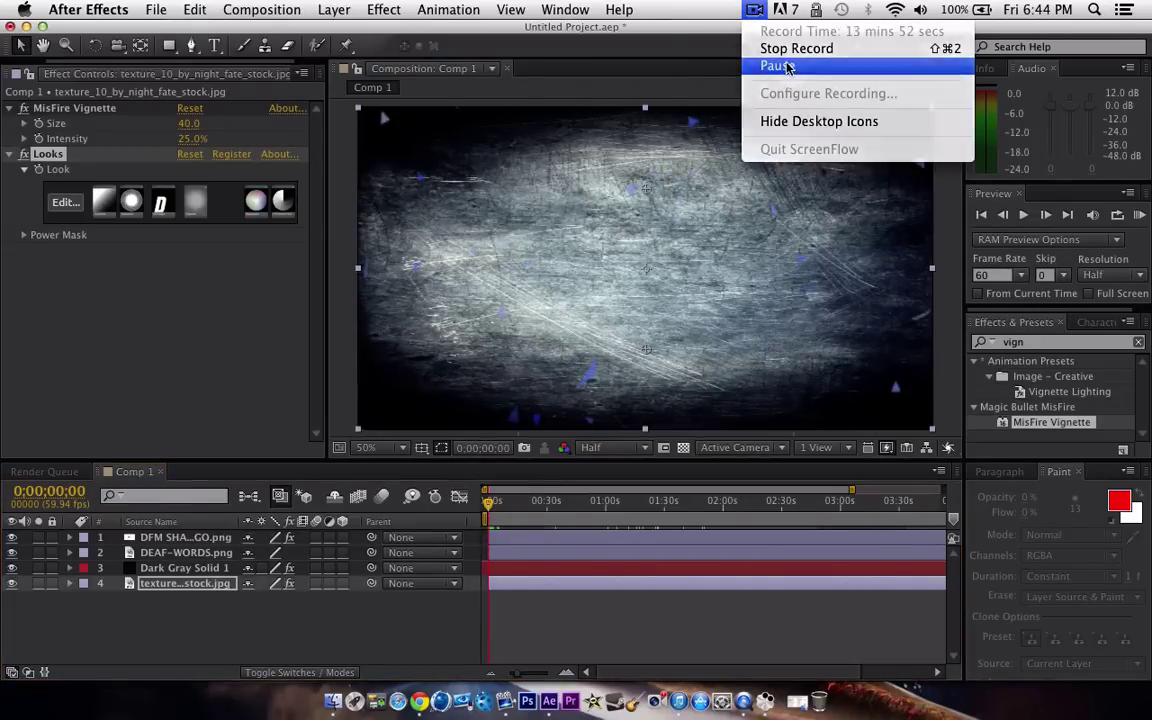
click(780, 66)
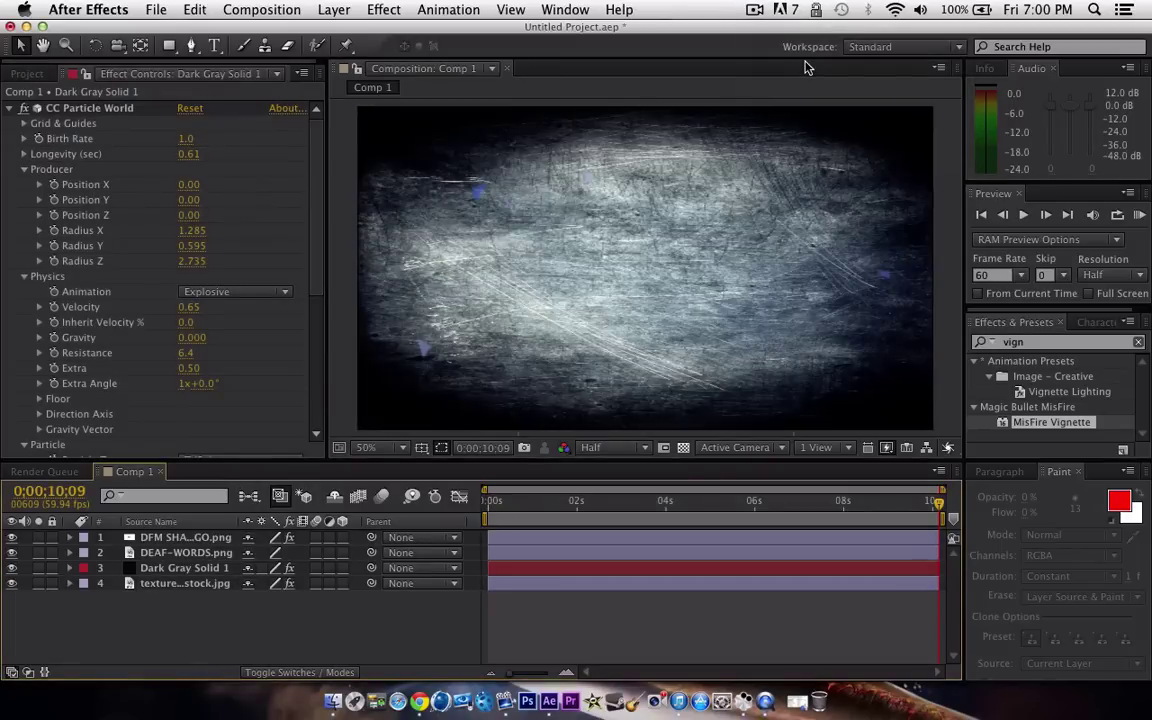
click(755, 10)
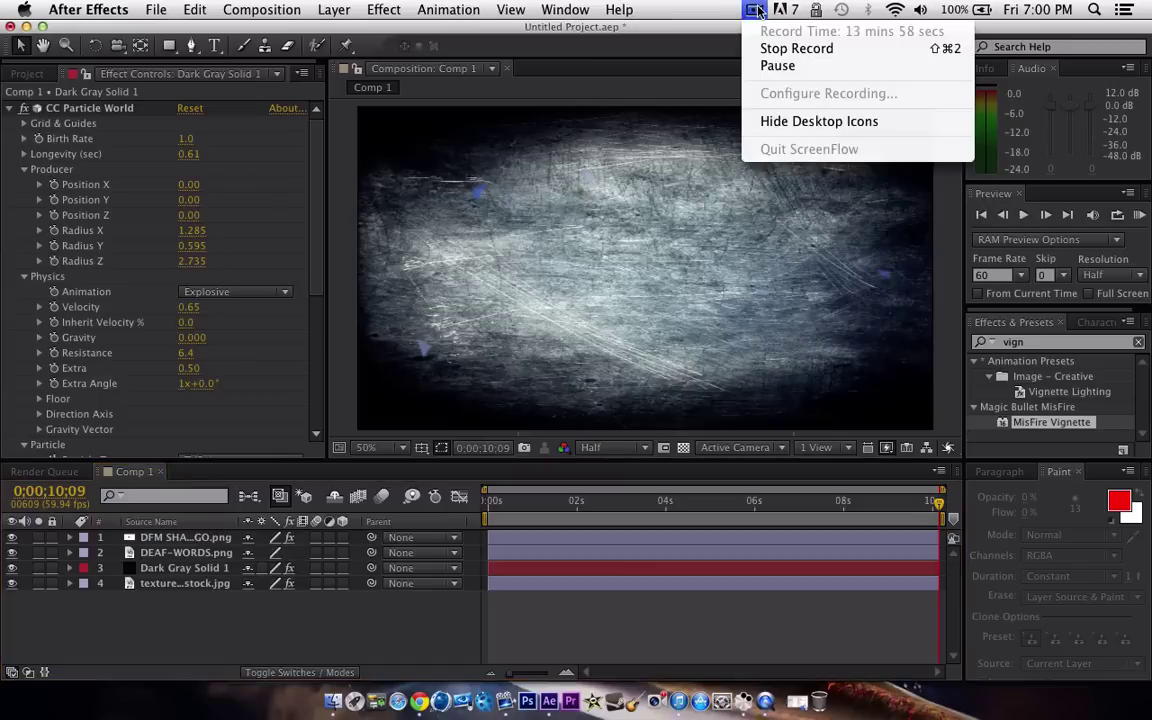
click(720, 18)
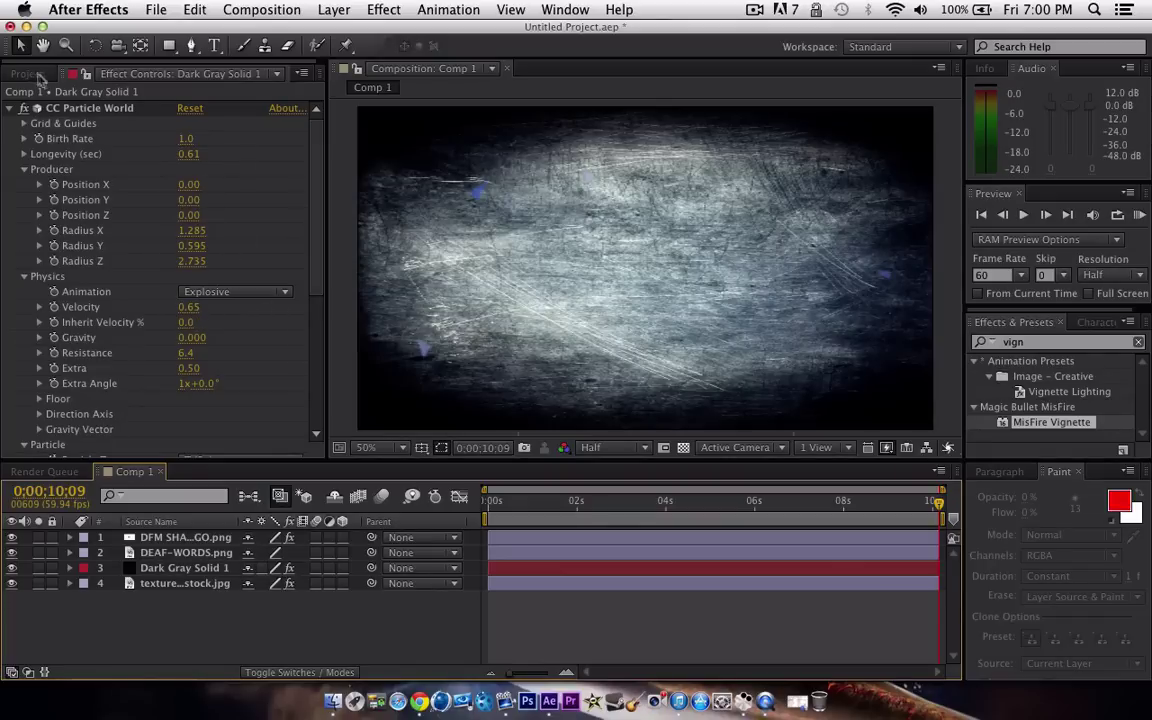
Switch to QuickTime Player, watch the rendered intro tut inro.mp4 and go back to the Finder desktop.
key(ctrl+Right)
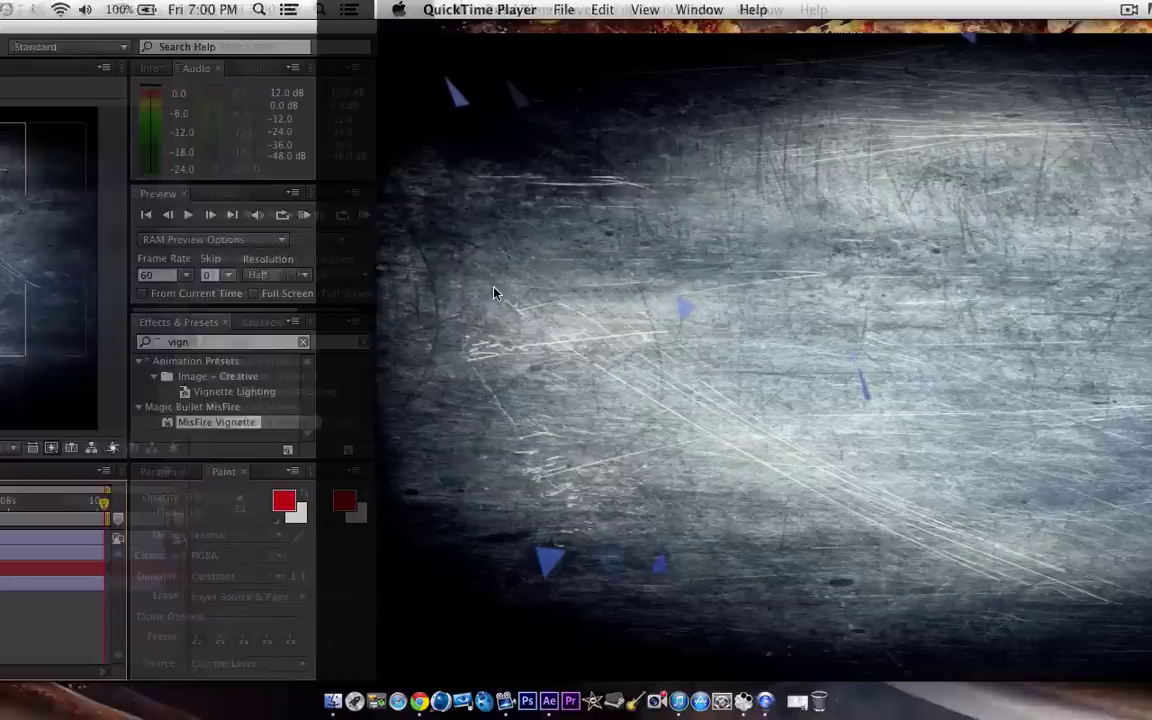
click(582, 584)
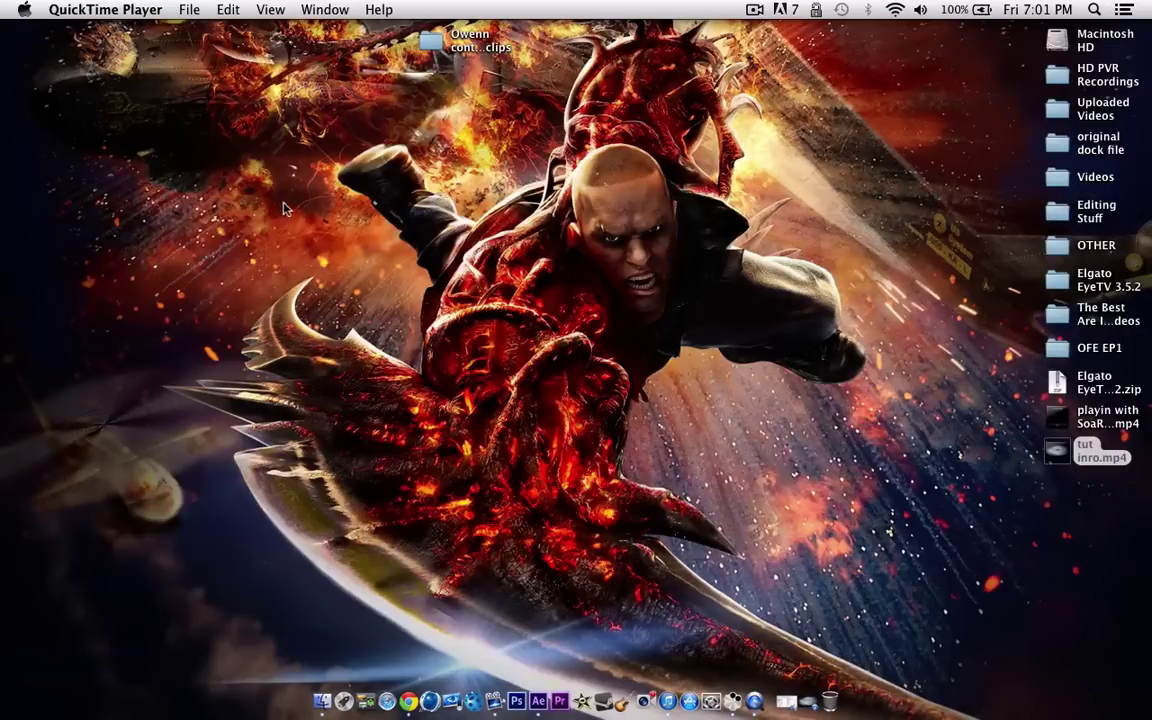
click(374, 123)
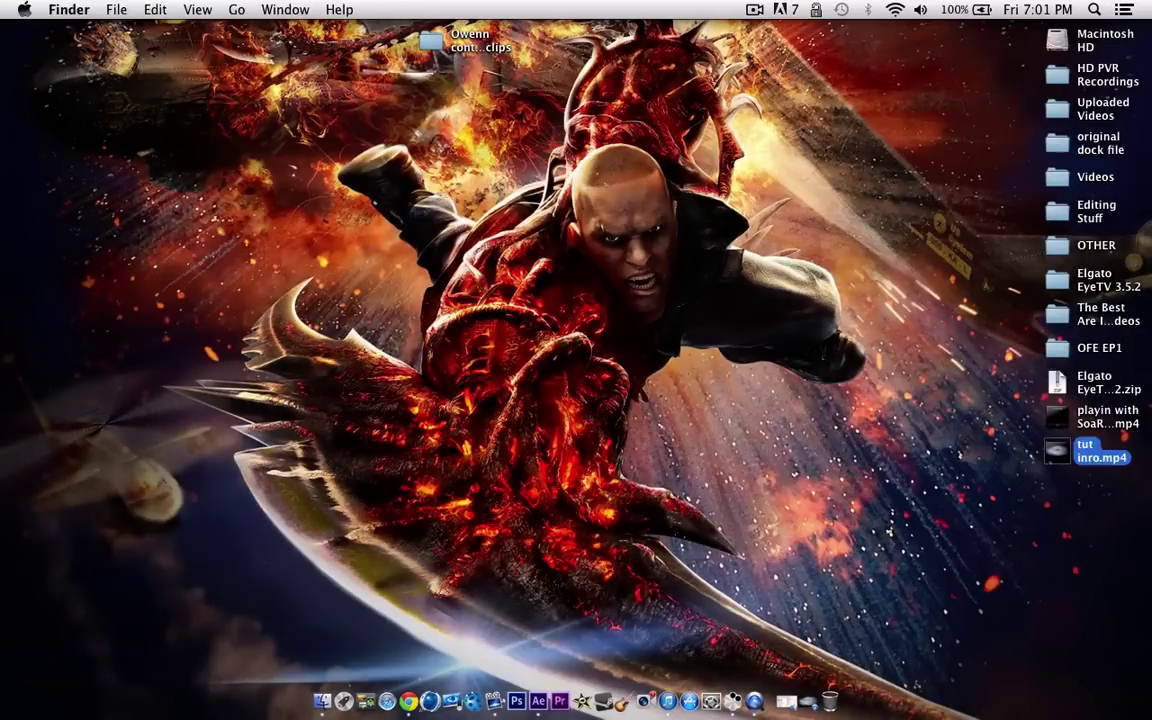